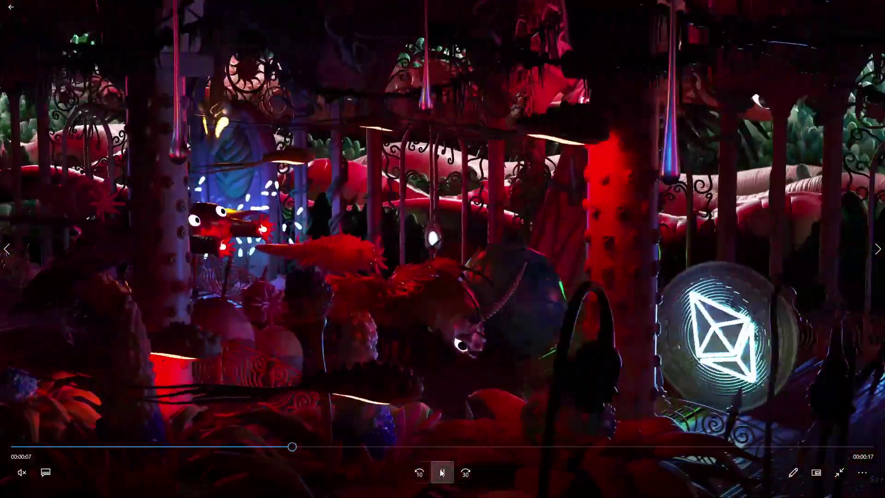
- Play and pause the CRYPTO BUGS - Road to Glory video to compare frames of the looping animation
{"action": "left_click", "coordinate": [443, 472]}
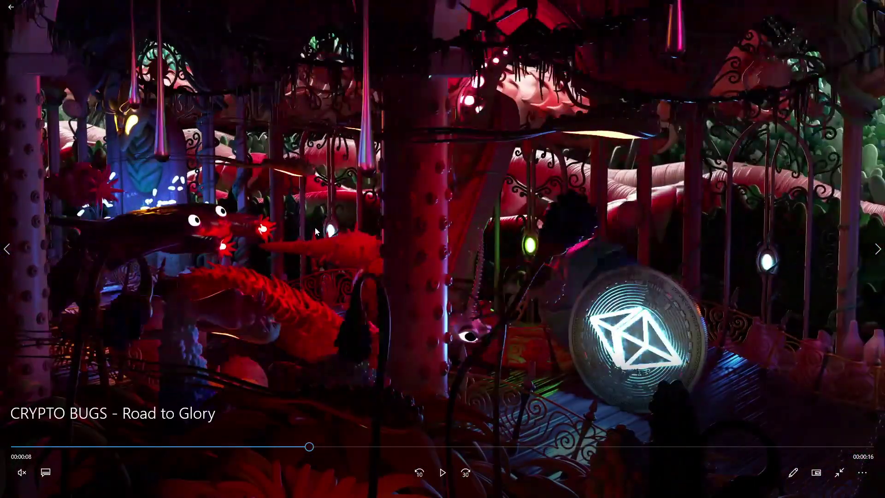
{"action": "left_click", "coordinate": [443, 473]}
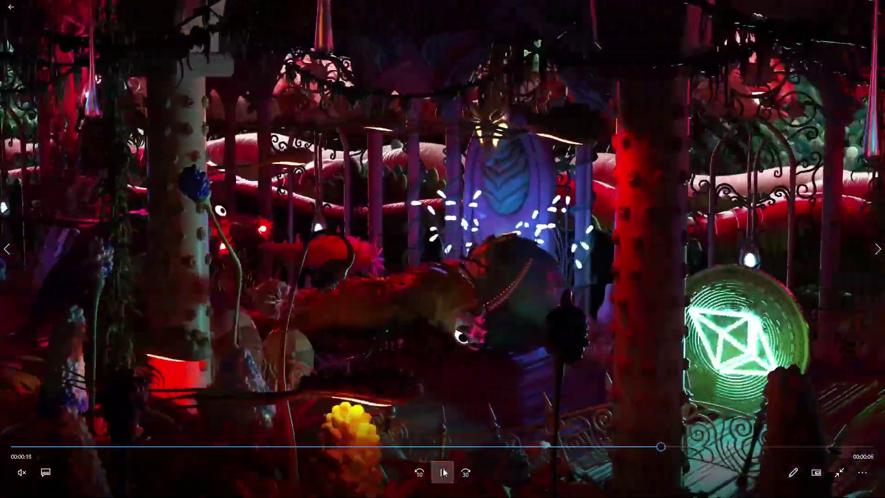
{"action": "left_click", "coordinate": [443, 472]}
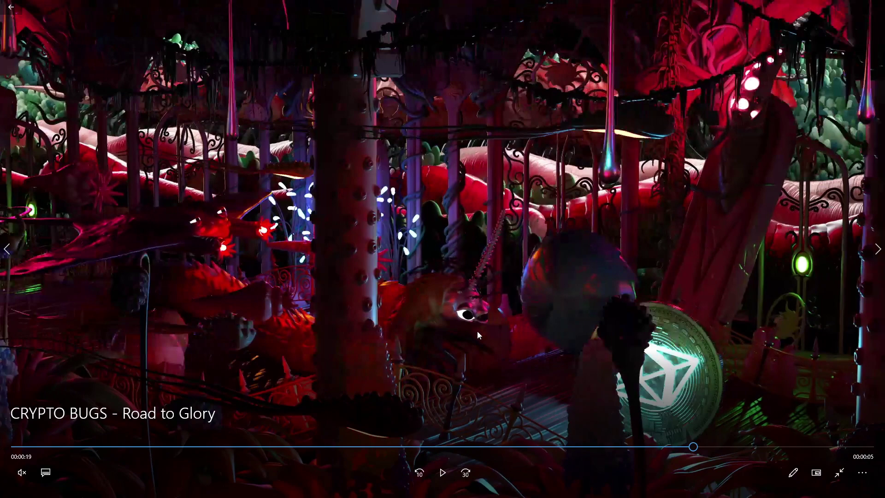
{"action": "left_click", "coordinate": [441, 472]}
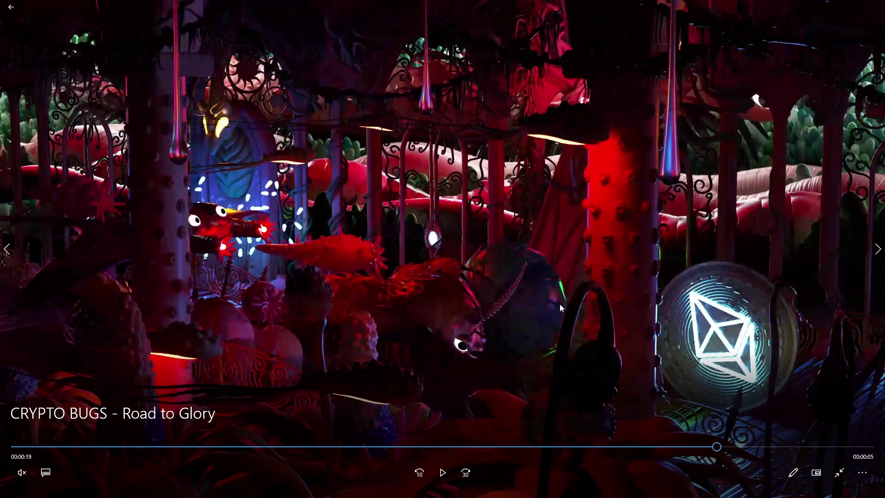
{"action": "left_click", "coordinate": [441, 474]}
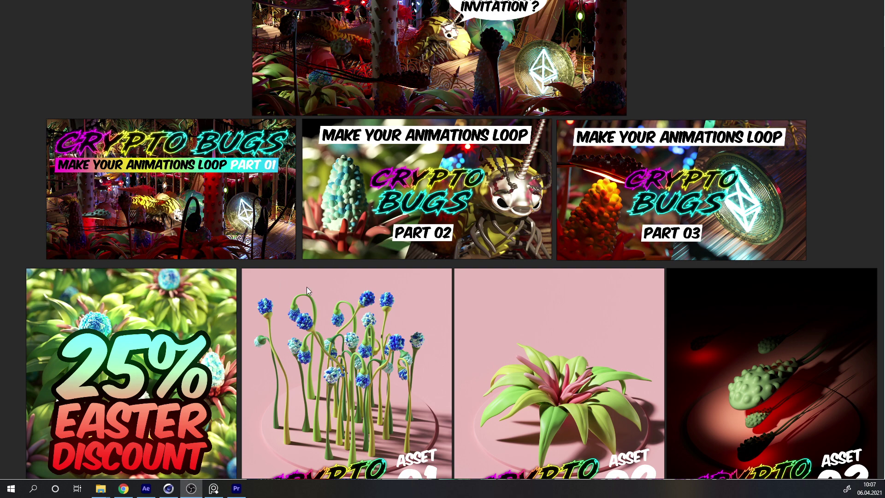
- Look over the reference board's tutorial thumbnails, asset posters and the 25% Easter Discount artwork
{"action": "middle_click_drag", "start_coordinate": [360, 237], "coordinate": [376, 157]}
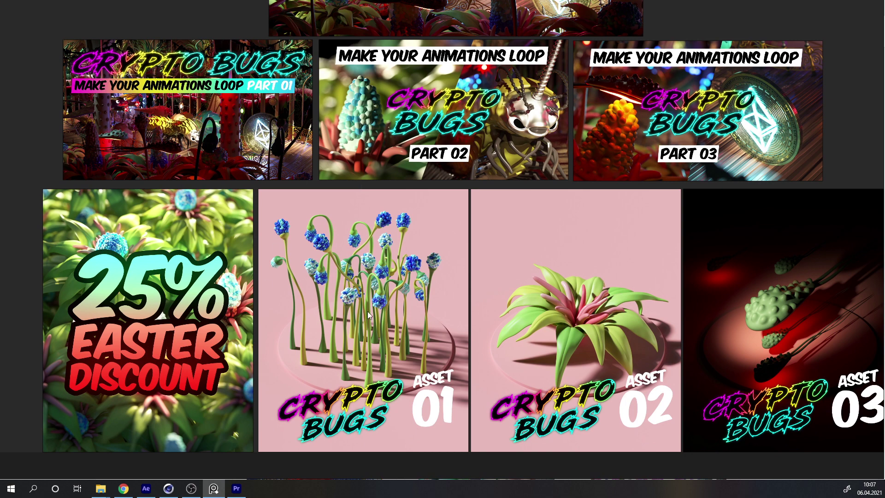
{"action": "middle_click_drag", "start_coordinate": [367, 311], "coordinate": [306, 211]}
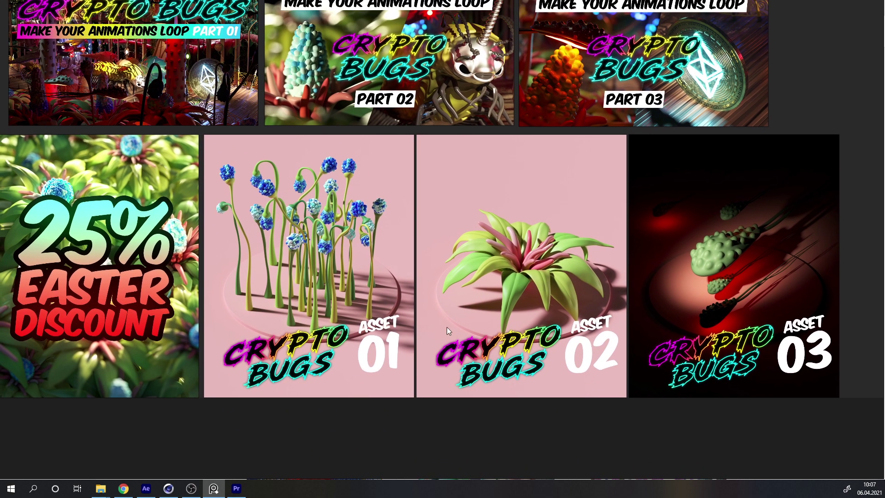
{"action": "middle_click_drag", "start_coordinate": [242, 237], "coordinate": [515, 187]}
{"action": "scroll", "coordinate": [369, 218], "scroll_direction": "up", "scroll_amount": 2}
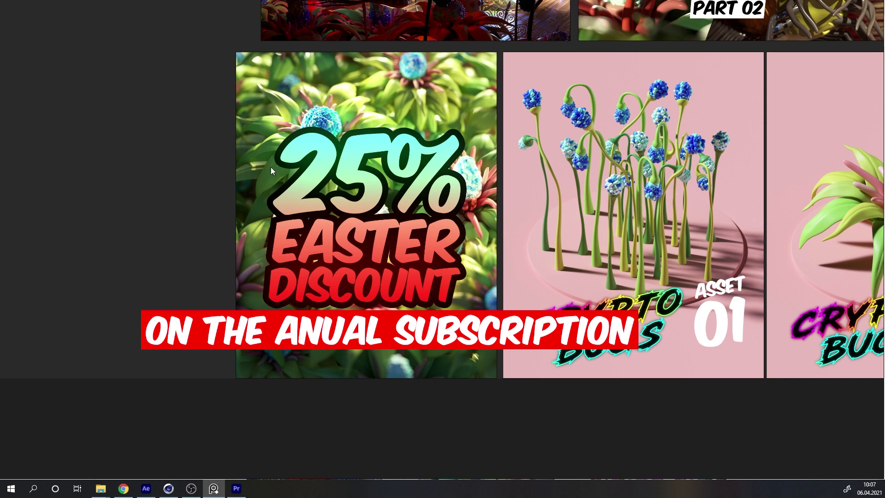
{"action": "middle_click_drag", "start_coordinate": [140, 37], "coordinate": [191, 96]}
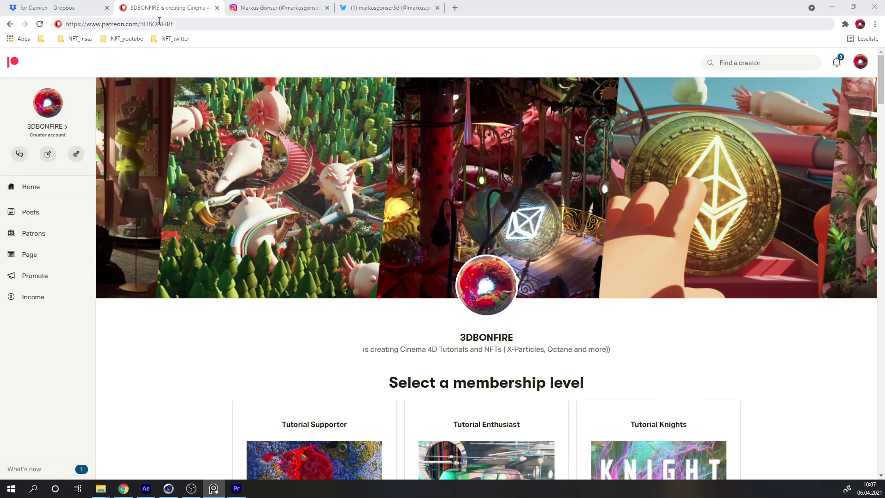
- Show the creator's Patreon, Instagram and Twitter pages in the browser, highlighting the profile name in each address
{"action": "left_click_drag", "start_coordinate": [174, 24], "coordinate": [139, 23]}
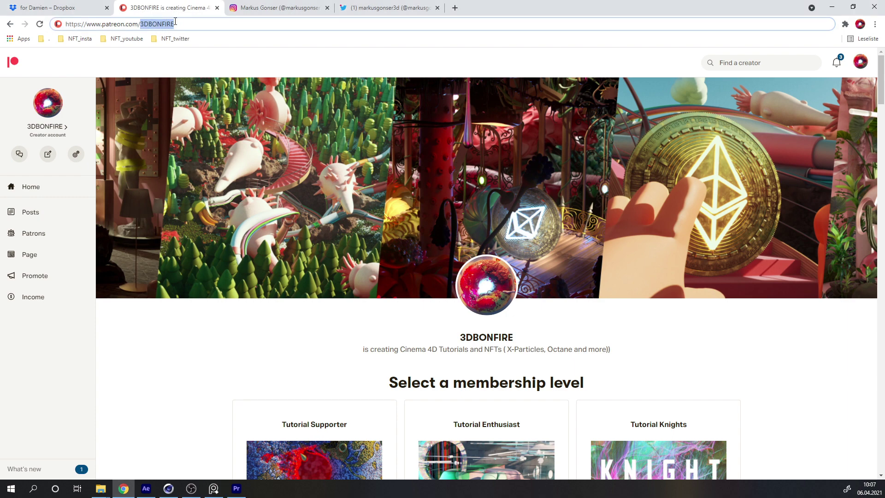
{"action": "left_click", "coordinate": [275, 8]}
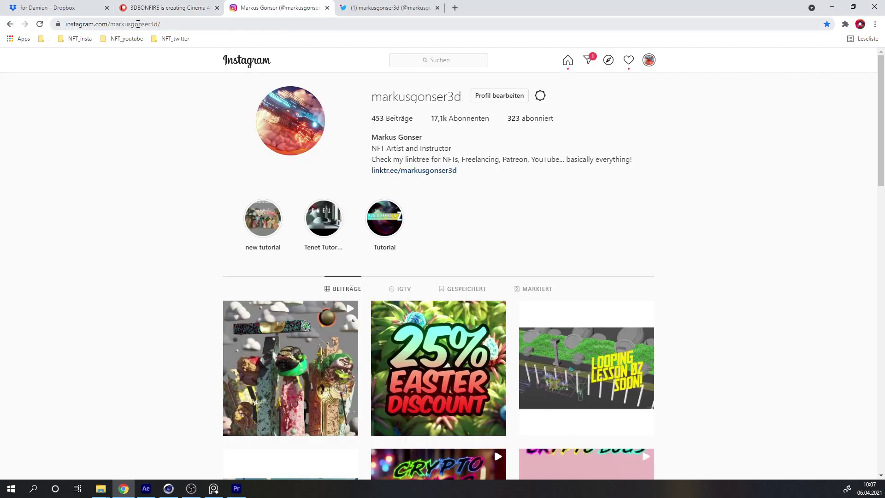
{"action": "left_click_drag", "start_coordinate": [111, 27], "coordinate": [161, 24]}
{"action": "key", "text": "ctrl+Tab"}
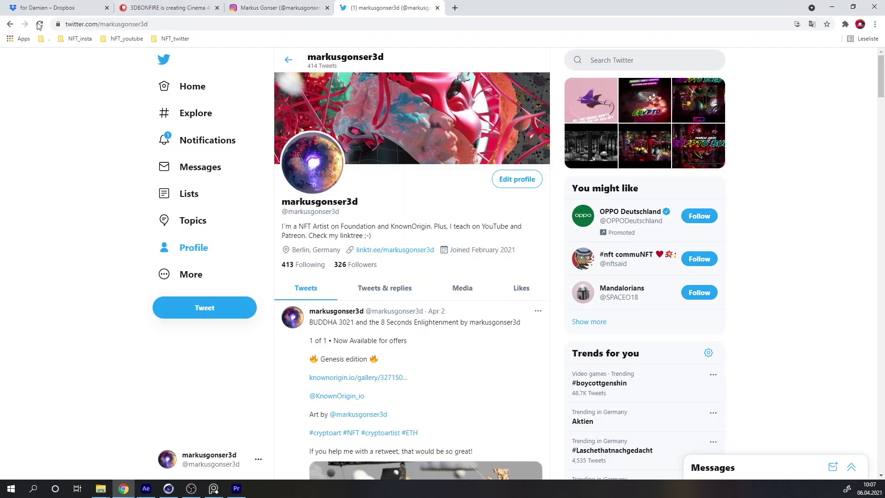
{"action": "left_click_drag", "start_coordinate": [102, 25], "coordinate": [148, 25]}
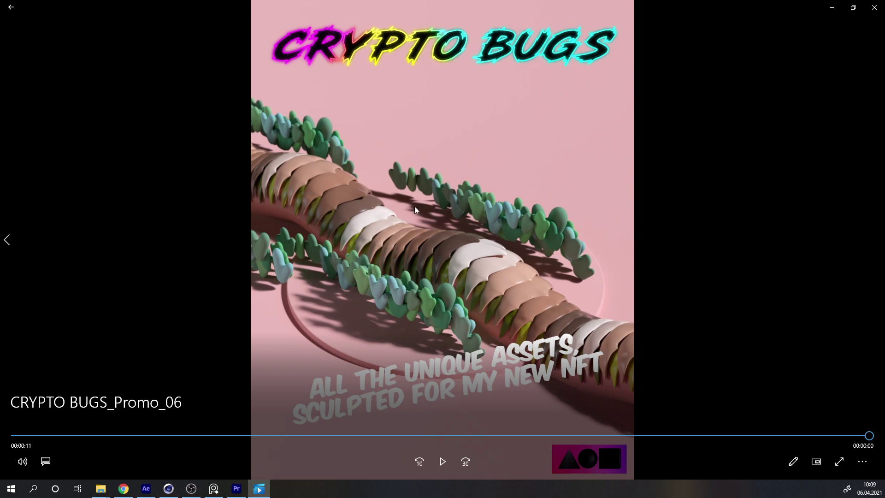
- Scrub through the CRYPTO BUGS_Promo_06 video in the media player
{"action": "left_click_drag", "start_coordinate": [465, 436], "coordinate": [462, 416]}
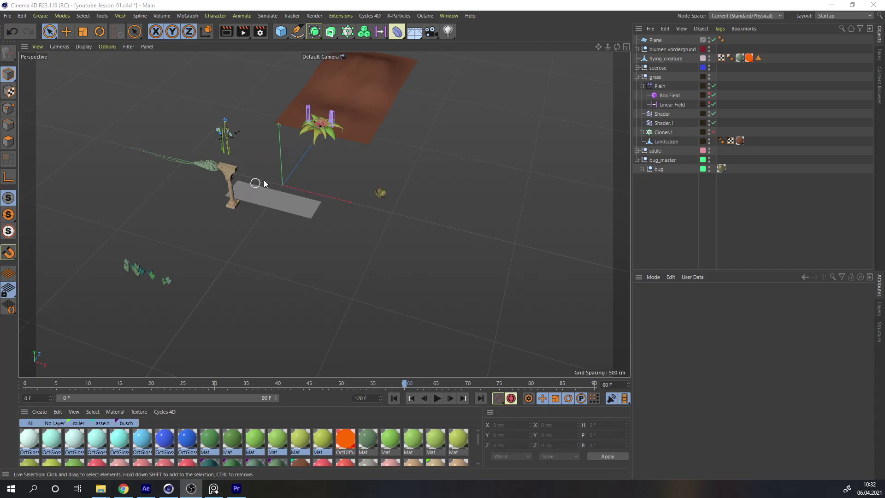
- In Cinema 4D, examine the layout of the scene assets around the ground plane and the striped bug segment up close
{"action": "left_click", "coordinate": [265, 180]}
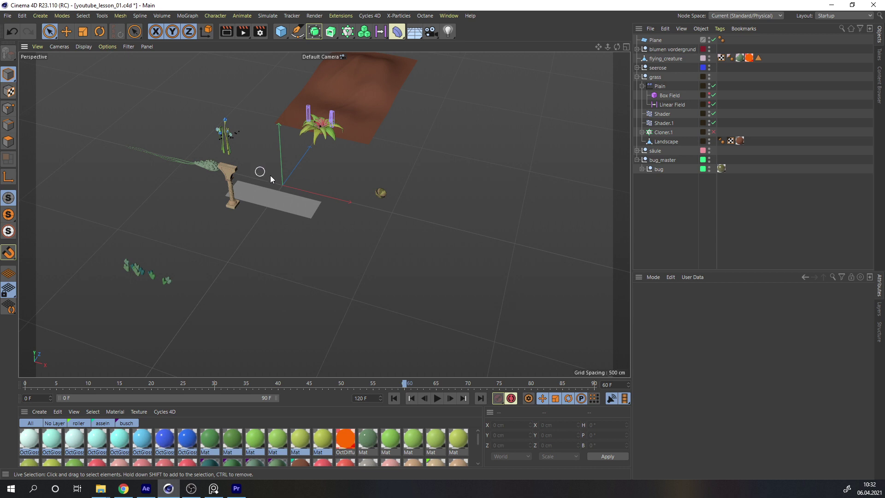
{"action": "left_click_drag", "start_coordinate": [271, 176], "coordinate": [240, 190], "text": "alt"}
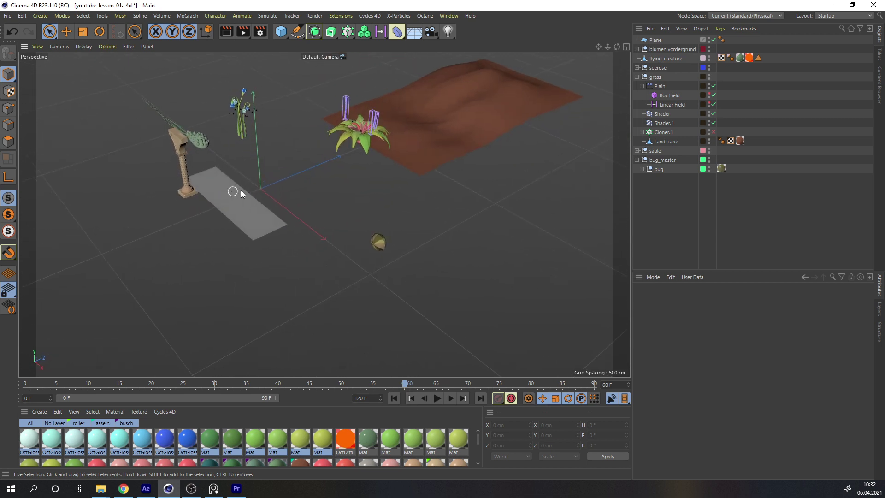
{"action": "scroll", "coordinate": [240, 190], "scroll_direction": "up", "scroll_amount": 3}
{"action": "left_click_drag", "start_coordinate": [230, 118], "coordinate": [278, 112], "text": "alt"}
{"action": "right_click_drag", "start_coordinate": [317, 190], "coordinate": [276, 196], "text": "alt"}
{"action": "scroll", "coordinate": [277, 199], "scroll_direction": "up", "scroll_amount": 3}
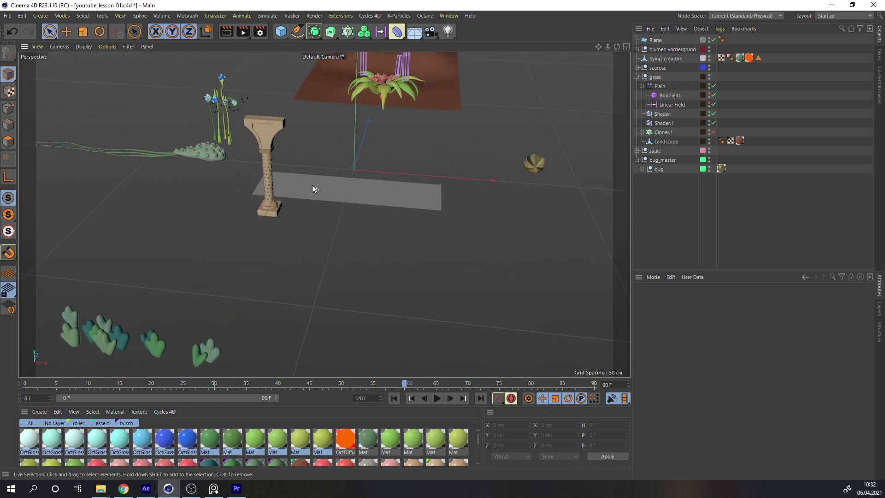
{"action": "left_click_drag", "start_coordinate": [310, 188], "coordinate": [382, 167], "text": "alt"}
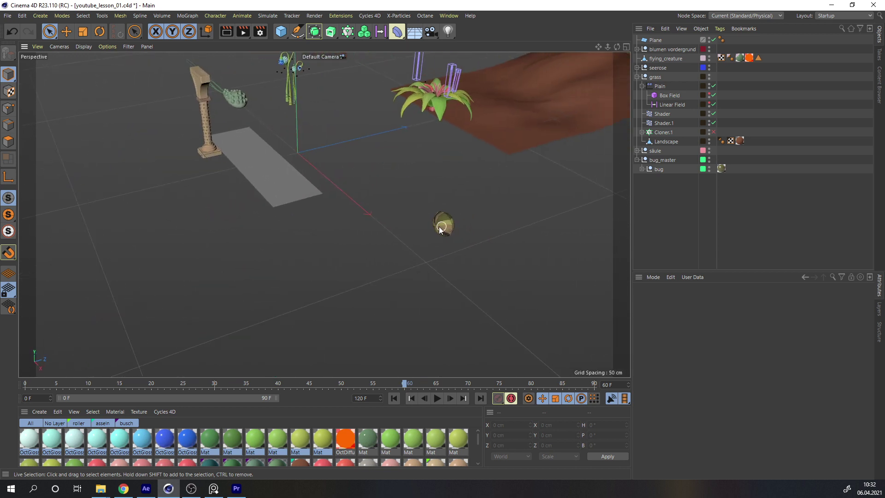
{"action": "scroll", "coordinate": [442, 229], "scroll_direction": "up", "scroll_amount": 2}
{"action": "left_click_drag", "start_coordinate": [198, 149], "coordinate": [295, 149], "text": "alt"}
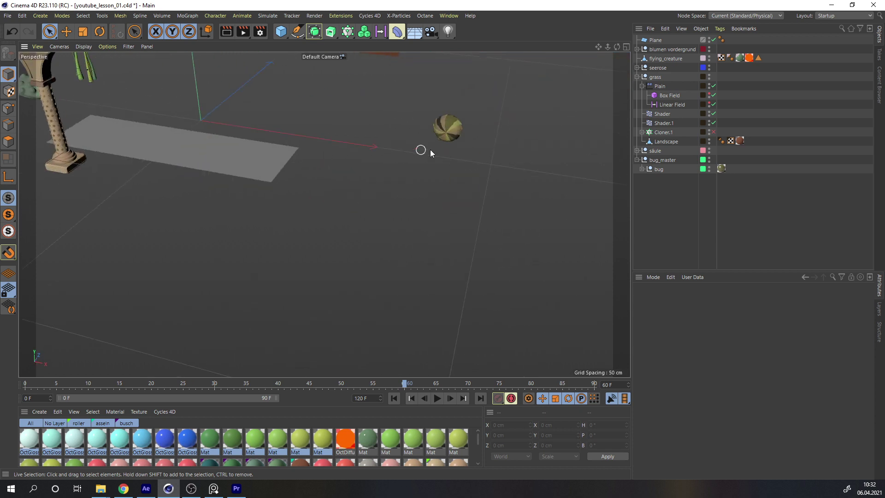
{"action": "scroll", "coordinate": [445, 132], "scroll_direction": "up", "scroll_amount": 3}
{"action": "middle_click_drag", "start_coordinate": [464, 136], "coordinate": [419, 159], "text": "alt"}
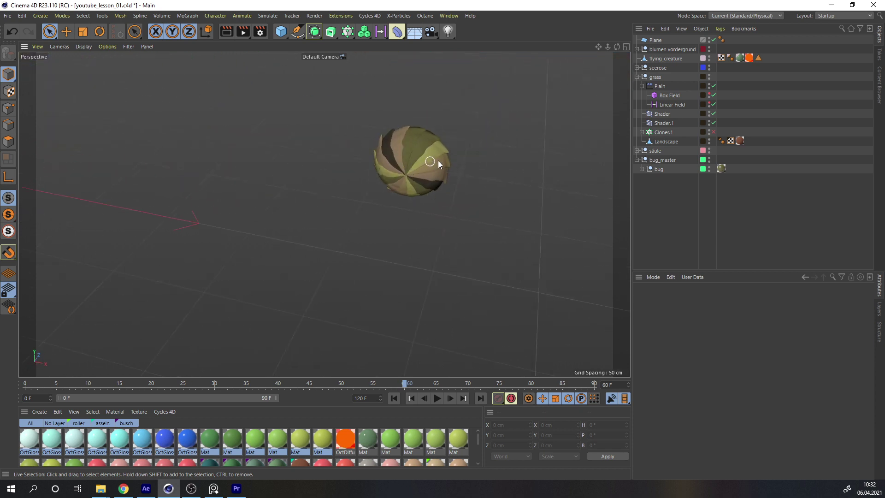
{"action": "scroll", "coordinate": [437, 161], "scroll_direction": "up", "scroll_amount": 3}
- Inspect the bug segment in another viewport display mode and return to the plain shaded display
{"action": "left_click", "coordinate": [83, 47]}
{"action": "left_click", "coordinate": [110, 72]}
{"action": "left_click_drag", "start_coordinate": [438, 139], "coordinate": [316, 107], "text": "alt"}
{"action": "left_click", "coordinate": [83, 47]}
{"action": "left_click", "coordinate": [99, 62]}
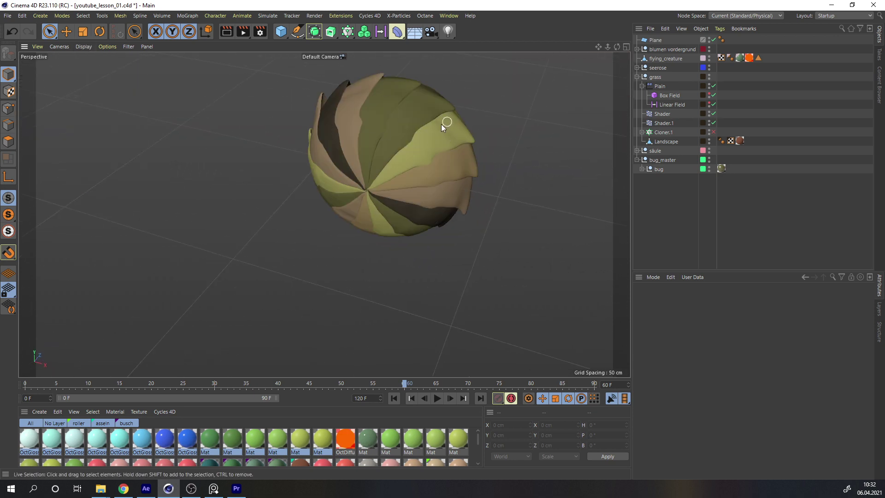
{"action": "left_click_drag", "start_coordinate": [441, 123], "coordinate": [400, 145], "text": "alt"}
- Add a cylinder 33.015 cm high with a 50 cm radius and place it at X 261.414 cm, beside the bug segment
{"action": "left_click", "coordinate": [280, 31]}
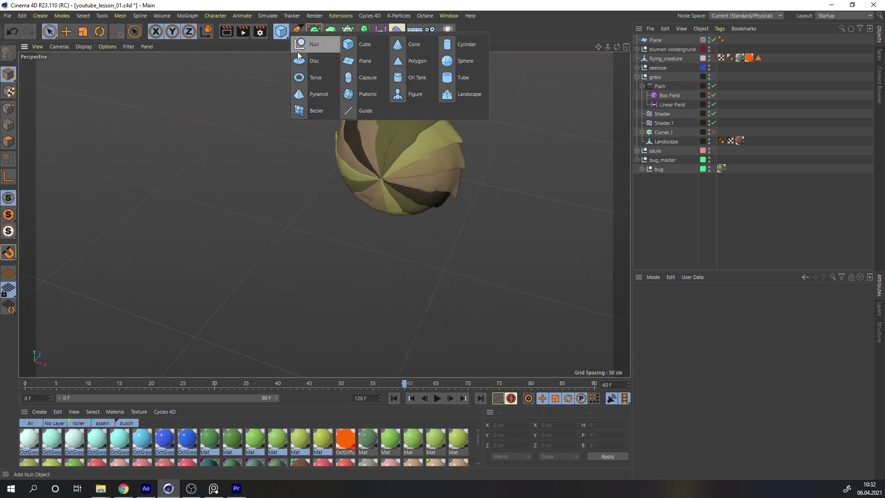
{"action": "left_click", "coordinate": [452, 46]}
{"action": "right_click_drag", "start_coordinate": [382, 156], "coordinate": [227, 198], "text": "alt"}
{"action": "left_click_drag", "start_coordinate": [227, 199], "coordinate": [318, 140], "text": "alt"}
{"action": "left_click_drag", "start_coordinate": [374, 158], "coordinate": [465, 178]}
{"action": "right_click_drag", "start_coordinate": [434, 159], "coordinate": [466, 159], "text": "alt"}
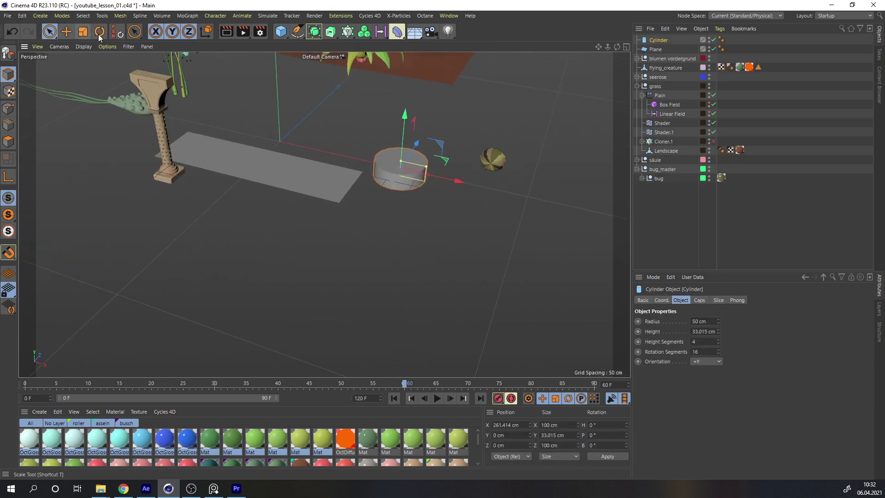
- Rotate the cylinder to a 90° pitch so that it stands upright on its rim
{"action": "left_click", "coordinate": [99, 31]}
{"action": "left_click_drag", "start_coordinate": [397, 149], "coordinate": [394, 184]}
{"action": "scroll", "coordinate": [403, 170], "scroll_direction": "up", "scroll_amount": 2}
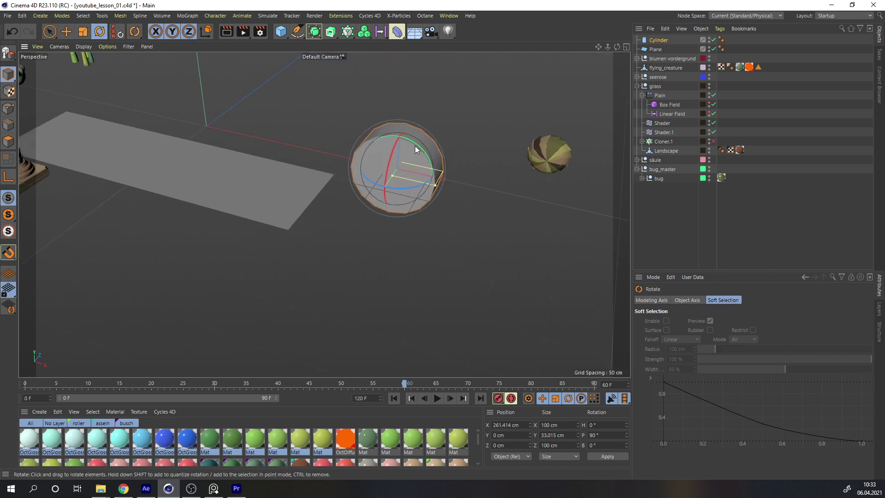
{"action": "left_click_drag", "start_coordinate": [414, 146], "coordinate": [400, 169], "text": "alt"}
- Round the cylinder's caps with a fillet of 7 segments and a 16.507 cm radius
{"action": "left_click", "coordinate": [655, 48]}
{"action": "left_click", "coordinate": [658, 40]}
{"action": "left_click", "coordinate": [664, 300]}
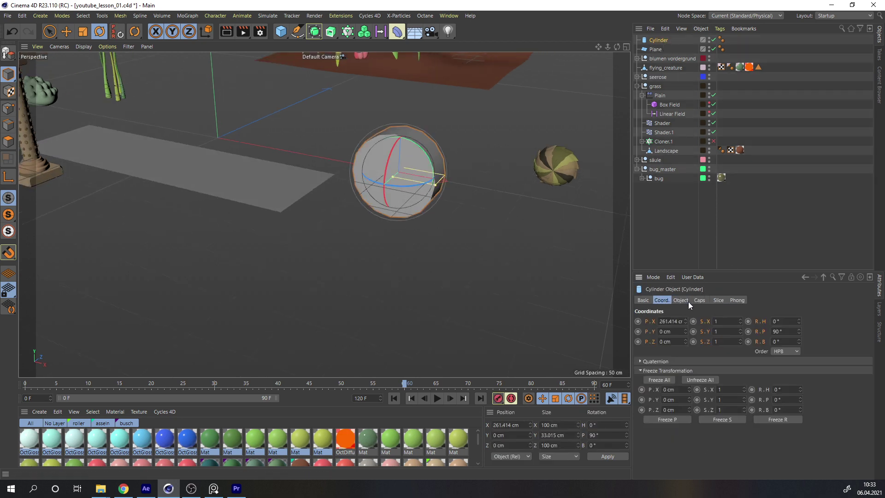
{"action": "left_click", "coordinate": [685, 301]}
{"action": "left_click", "coordinate": [697, 300]}
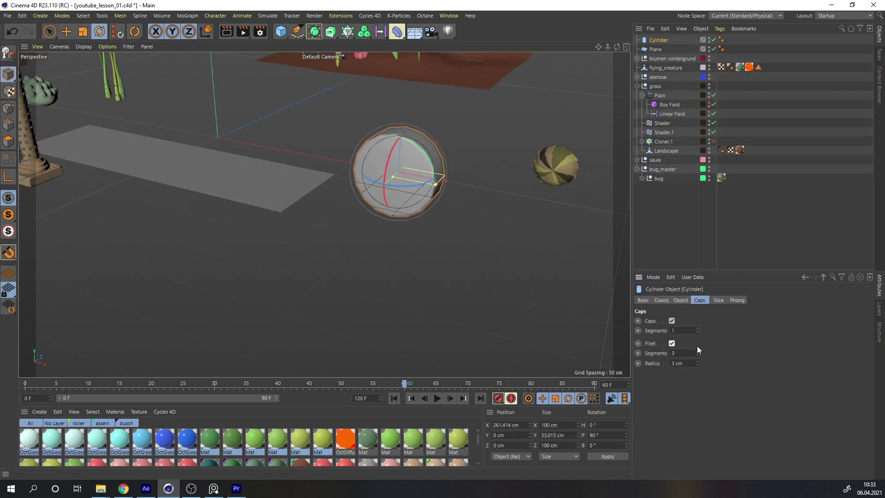
{"action": "mouse_move", "coordinate": [693, 359]}
{"action": "left_mouse_down"}
{"action": "mouse_move", "coordinate": [701, 363]}
{"action": "mouse_move", "coordinate": [698, 351]}
{"action": "left_mouse_up"}
{"action": "left_click", "coordinate": [697, 352]}
{"action": "left_click", "coordinate": [698, 352]}
{"action": "left_click_drag", "start_coordinate": [461, 203], "coordinate": [312, 155], "text": "alt"}
{"action": "scroll", "coordinate": [410, 174], "scroll_direction": "up", "scroll_amount": 3}
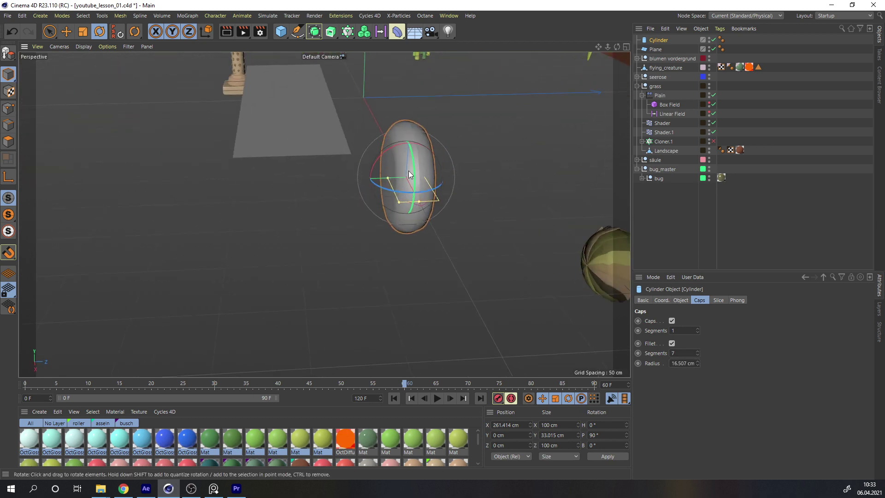
- Delete the rounded cylinder from the scene
{"action": "left_click_drag", "start_coordinate": [409, 172], "coordinate": [537, 162], "text": "alt"}
{"action": "left_click", "coordinate": [253, 179]}
{"action": "right_click_drag", "start_coordinate": [391, 188], "coordinate": [325, 201], "text": "alt"}
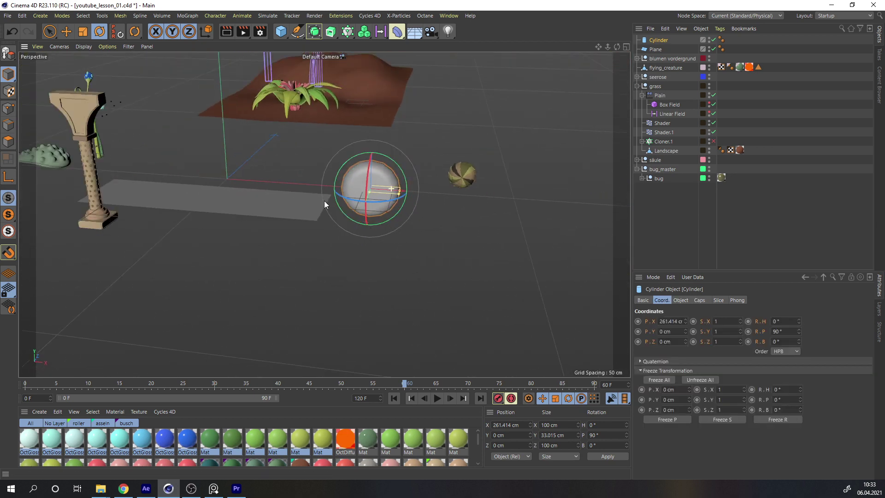
{"action": "left_click_drag", "start_coordinate": [325, 200], "coordinate": [372, 167], "text": "alt"}
{"action": "key", "text": "Delete"}
{"action": "left_click_drag", "start_coordinate": [504, 187], "coordinate": [446, 176], "text": "alt"}
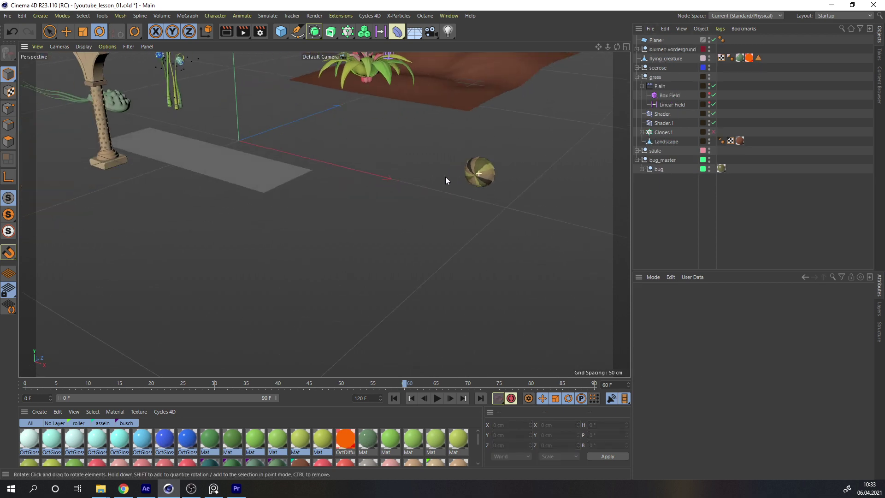
- Examine the bug segment and its position relative to the column, plants and landscape
{"action": "right_click_drag", "start_coordinate": [445, 176], "coordinate": [564, 152], "text": "alt"}
{"action": "middle_click_drag", "start_coordinate": [410, 201], "coordinate": [324, 214], "text": "alt"}
{"action": "left_click", "coordinate": [429, 175]}
{"action": "right_click_drag", "start_coordinate": [416, 177], "coordinate": [292, 206], "text": "alt"}
{"action": "left_click_drag", "start_coordinate": [200, 136], "coordinate": [354, 151], "text": "alt"}
{"action": "right_click_drag", "start_coordinate": [354, 151], "coordinate": [329, 92], "text": "alt"}
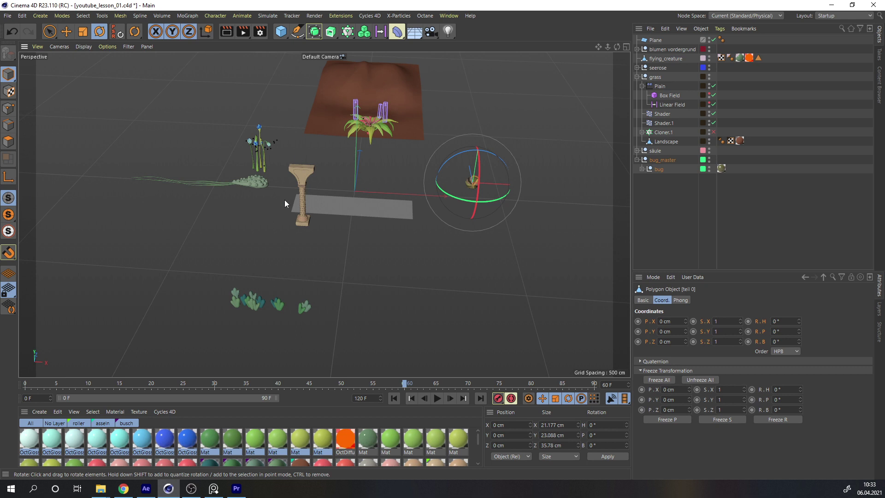
{"action": "left_click_drag", "start_coordinate": [285, 204], "coordinate": [317, 190], "text": "alt"}
{"action": "left_click", "coordinate": [557, 162]}
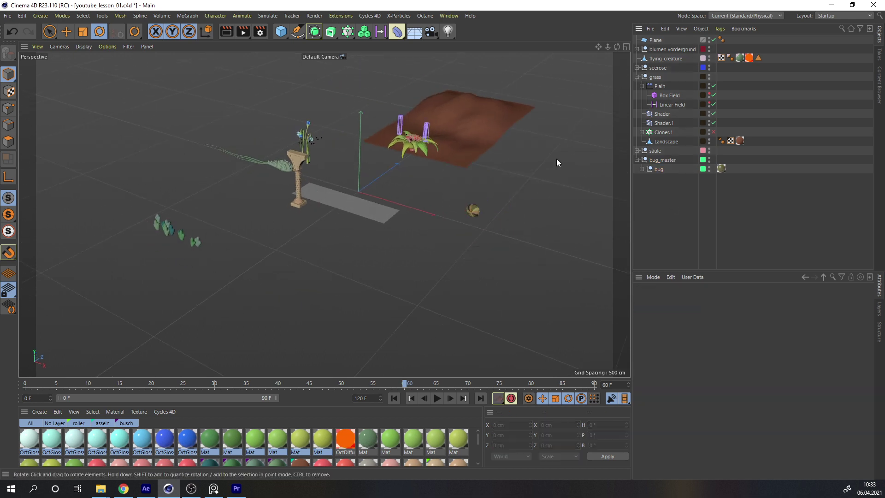
{"action": "middle_click_drag", "start_coordinate": [557, 162], "coordinate": [366, 192], "text": "alt"}
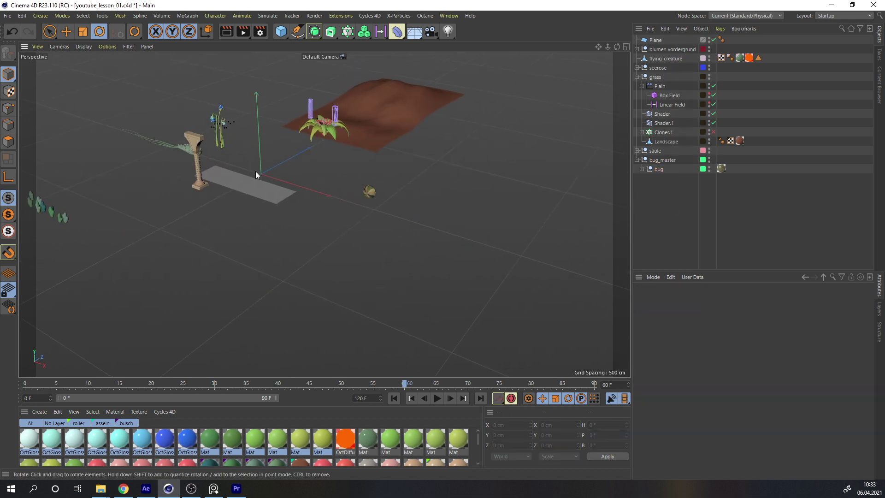
{"action": "left_click_drag", "start_coordinate": [509, 240], "coordinate": [342, 157], "text": "alt"}
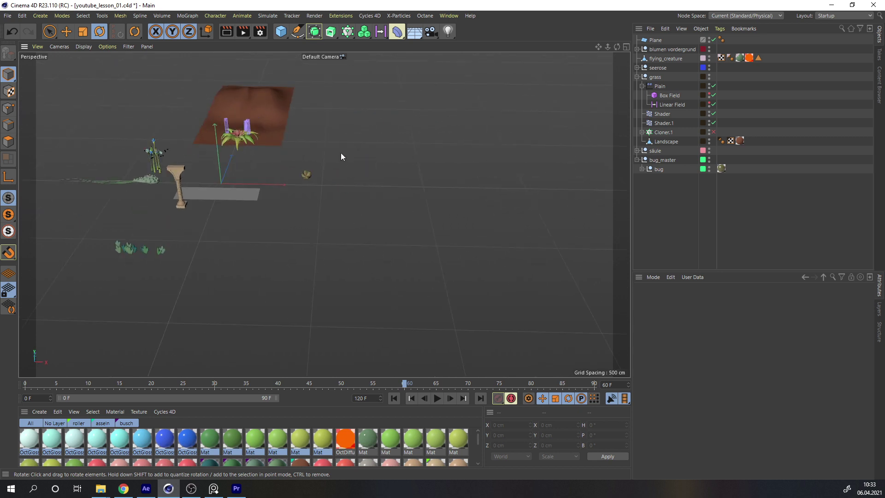
- Add a helix spline to the scene and set its start radius to 0 cm
{"action": "left_click_drag", "start_coordinate": [261, 153], "coordinate": [280, 177], "text": "alt"}
{"action": "left_click_drag", "start_coordinate": [298, 38], "coordinate": [392, 81]}
{"action": "right_click_drag", "start_coordinate": [177, 203], "coordinate": [196, 204], "text": "alt"}
{"action": "left_click_drag", "start_coordinate": [196, 204], "coordinate": [231, 192], "text": "alt"}
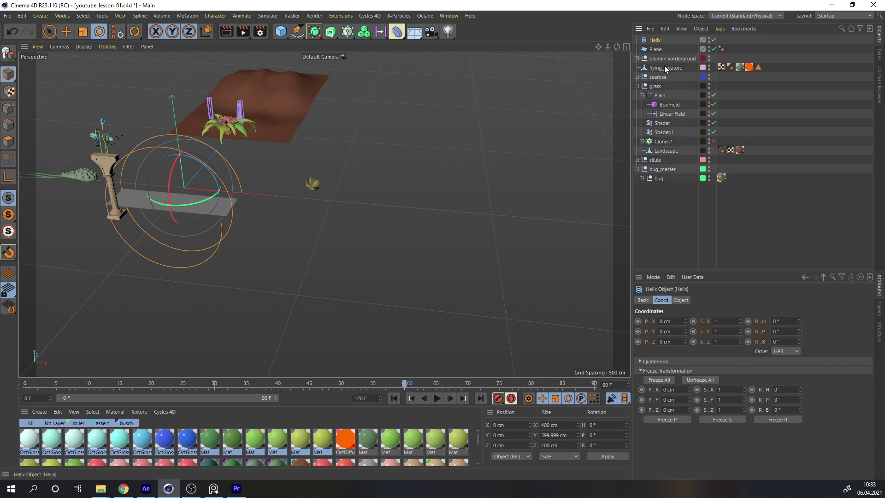
{"action": "left_click", "coordinate": [682, 301]}
{"action": "type", "text": "00"}
{"action": "key", "text": "Return"}
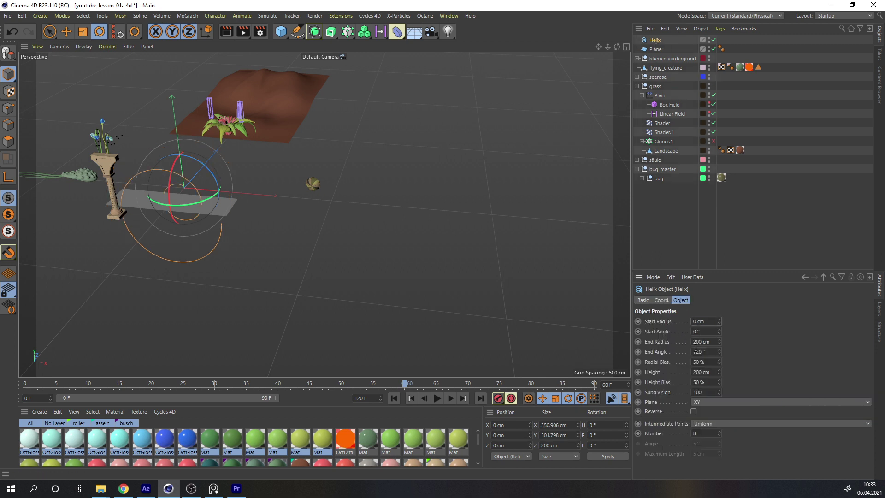
- Set the helix's end radius to 0 cm and rotate the spline's heading by 90°
{"action": "key", "text": "Return"}
{"action": "scroll", "coordinate": [197, 202], "scroll_direction": "up", "scroll_amount": 2}
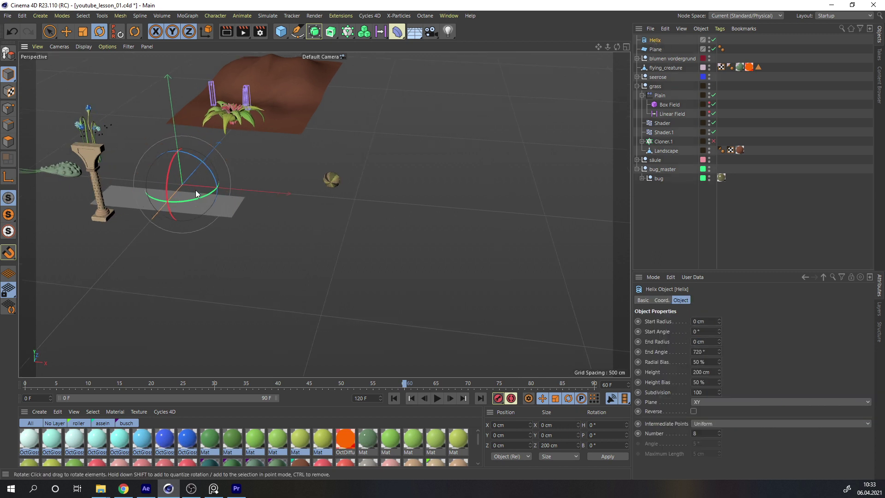
{"action": "left_click_drag", "start_coordinate": [190, 201], "coordinate": [244, 173], "text": "shift"}
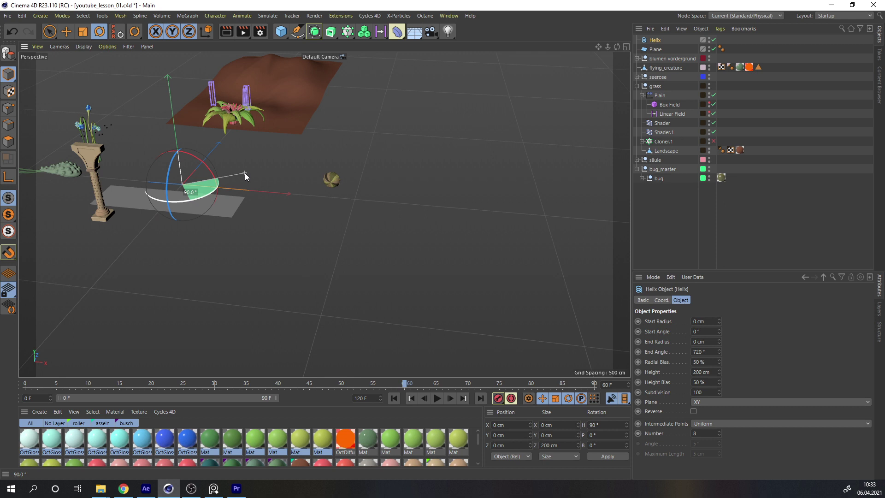
{"action": "left_click", "coordinate": [50, 33]}
{"action": "left_click_drag", "start_coordinate": [179, 194], "coordinate": [175, 232], "text": "alt"}
- Set the helix's height to 1500 cm to make a long straight path
{"action": "left_click", "coordinate": [655, 41]}
{"action": "left_click_drag", "start_coordinate": [713, 373], "coordinate": [684, 382]}
{"action": "type", "text": "1500"}
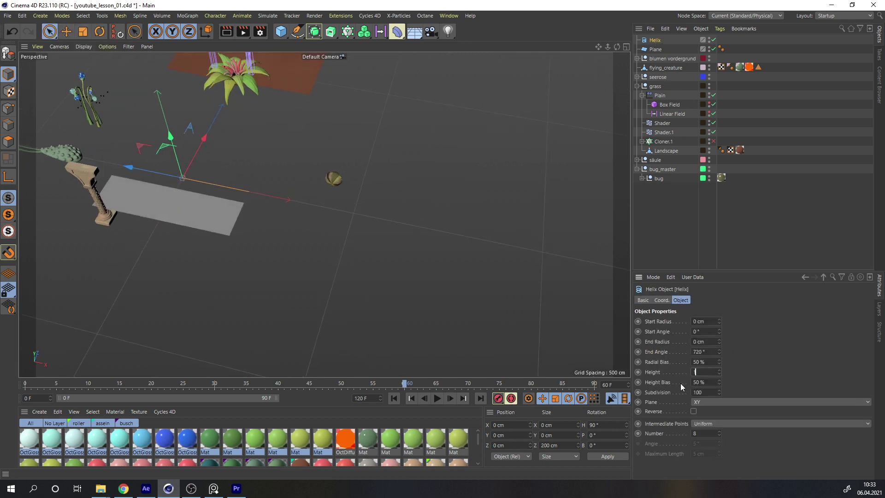
{"action": "key", "text": "Return"}
{"action": "right_click_drag", "start_coordinate": [270, 206], "coordinate": [204, 216], "text": "alt"}
{"action": "left_click_drag", "start_coordinate": [203, 215], "coordinate": [207, 183], "text": "alt"}
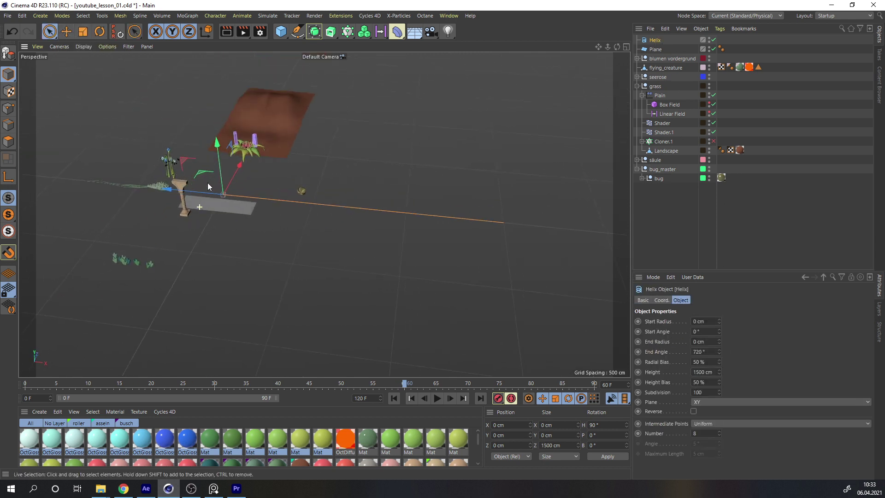
{"action": "left_click_drag", "start_coordinate": [192, 214], "coordinate": [209, 187], "text": "alt"}
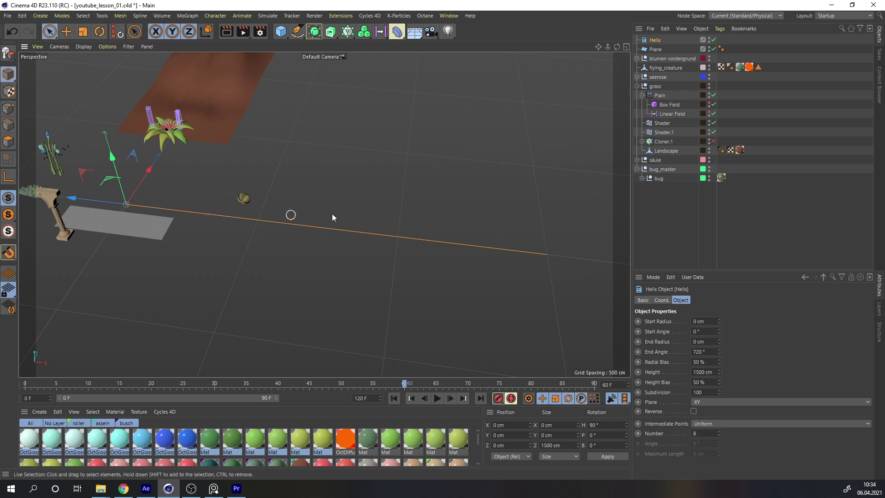
- Examine the bug_master null, the segment parts grouped under its bug child, and the bug's position relative to the helix path
{"action": "left_click", "coordinate": [324, 177]}
{"action": "left_click_drag", "start_coordinate": [140, 211], "coordinate": [134, 206], "text": "alt"}
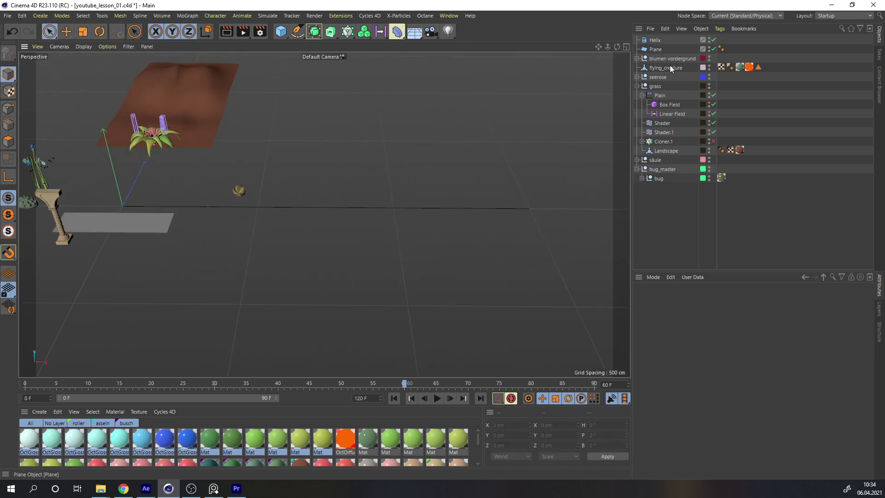
{"action": "left_click", "coordinate": [658, 168]}
{"action": "right_click_drag", "start_coordinate": [245, 192], "coordinate": [322, 172], "text": "alt"}
{"action": "left_click_drag", "start_coordinate": [256, 196], "coordinate": [240, 181], "text": "alt"}
{"action": "right_click_drag", "start_coordinate": [245, 199], "coordinate": [330, 167], "text": "alt"}
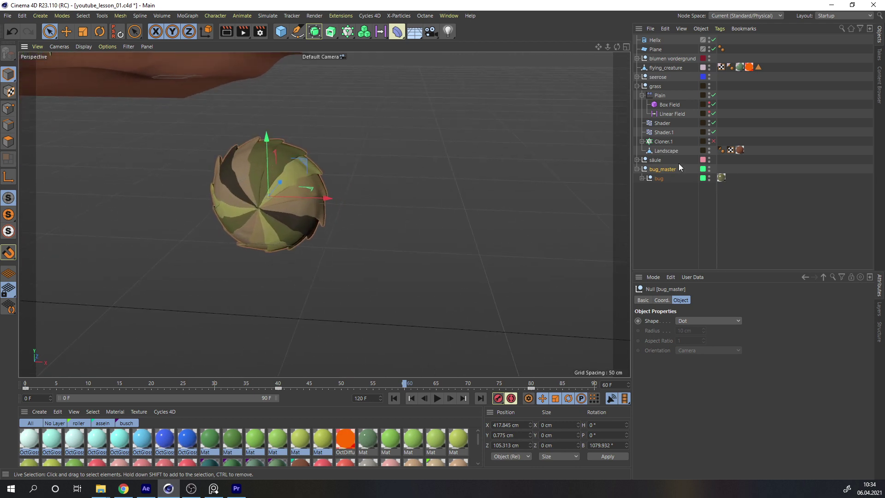
{"action": "left_click", "coordinate": [642, 178]}
{"action": "left_click_drag", "start_coordinate": [677, 188], "coordinate": [687, 155]}
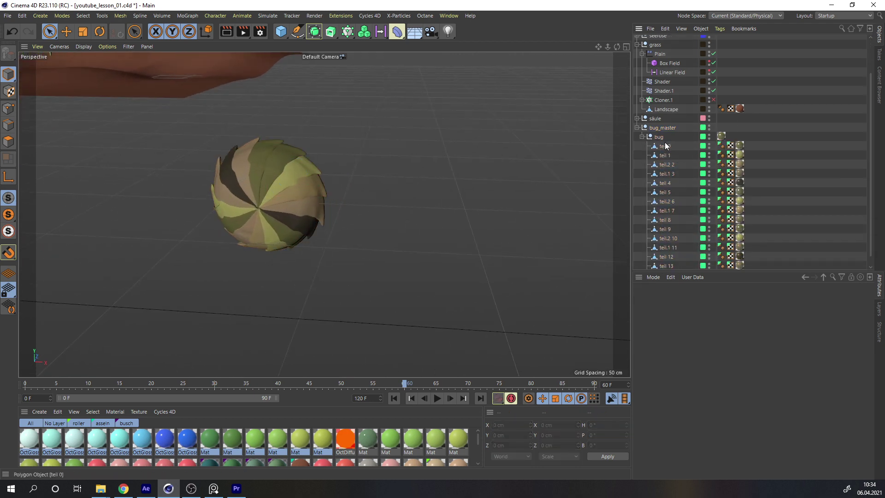
{"action": "left_click", "coordinate": [660, 138]}
{"action": "left_click", "coordinate": [642, 137]}
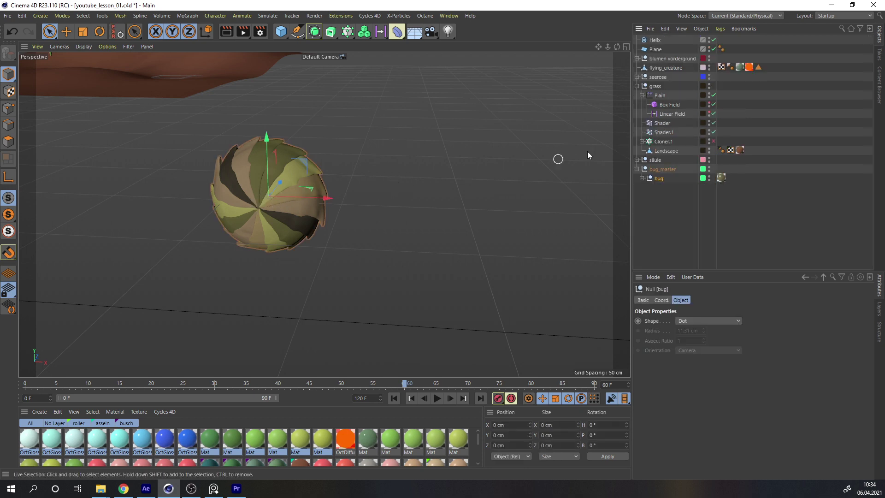
{"action": "left_click", "coordinate": [664, 170]}
{"action": "mouse_move", "coordinate": [264, 197]}
{"action": "left_mouse_down", "text": "alt"}
{"action": "mouse_move", "coordinate": [265, 173]}
{"action": "mouse_move", "coordinate": [259, 198]}
{"action": "left_mouse_up", "text": "alt"}
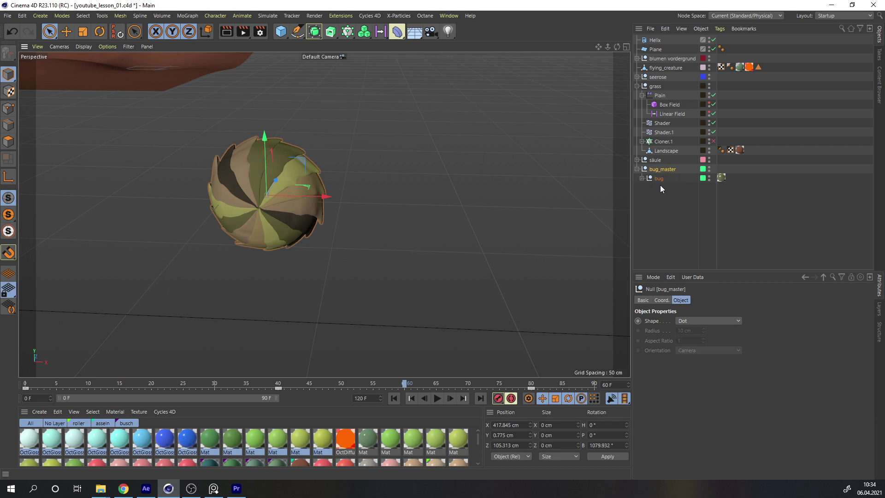
{"action": "right_click_drag", "start_coordinate": [318, 214], "coordinate": [182, 259], "text": "alt"}
{"action": "left_click_drag", "start_coordinate": [442, 183], "coordinate": [285, 217], "text": "alt"}
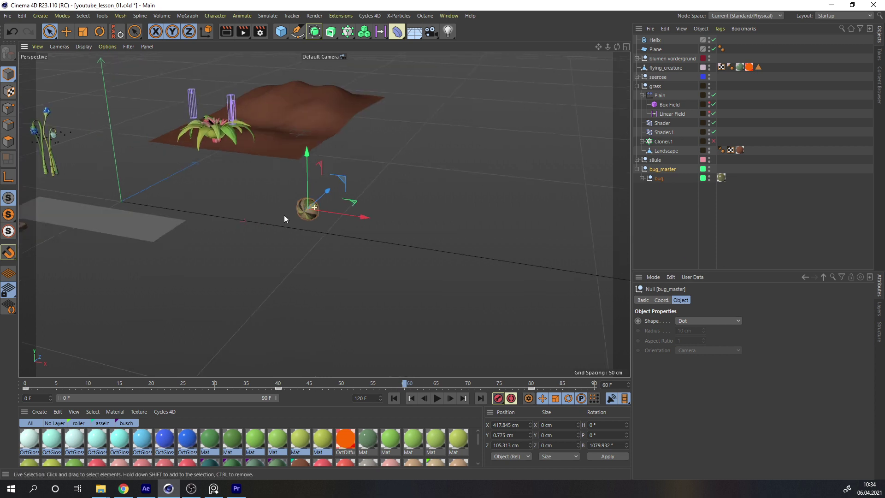
- Add an Align to Spline tag to bug_master and assign the Helix as its spline path
{"action": "scroll", "coordinate": [309, 214], "scroll_direction": "down", "scroll_amount": 3}
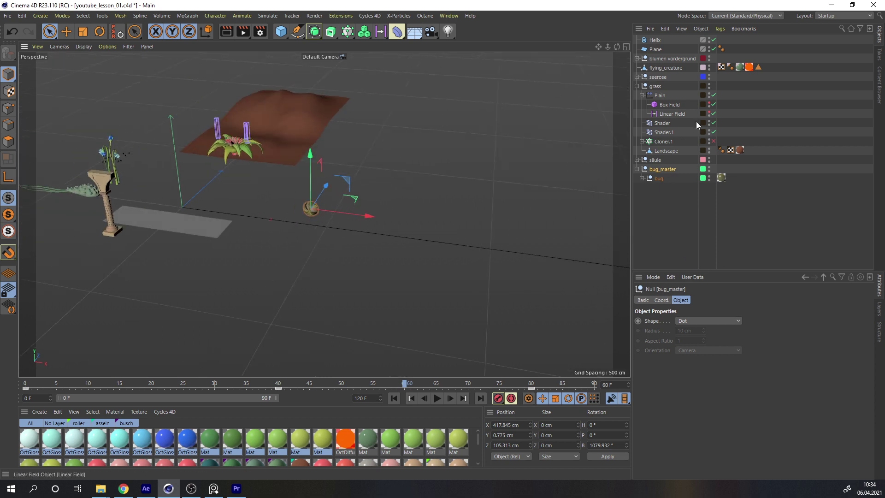
{"action": "right_click", "coordinate": [666, 173]}
{"action": "mouse_move", "coordinate": [732, 25]}
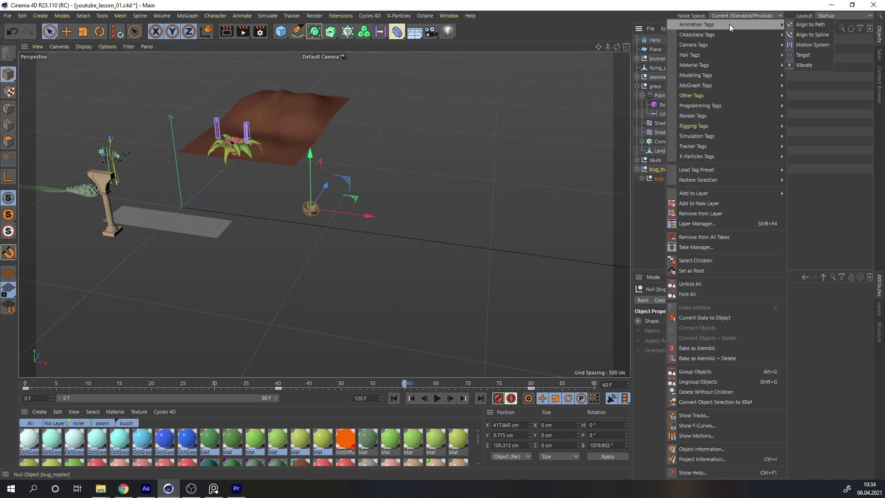
{"action": "left_click", "coordinate": [813, 36]}
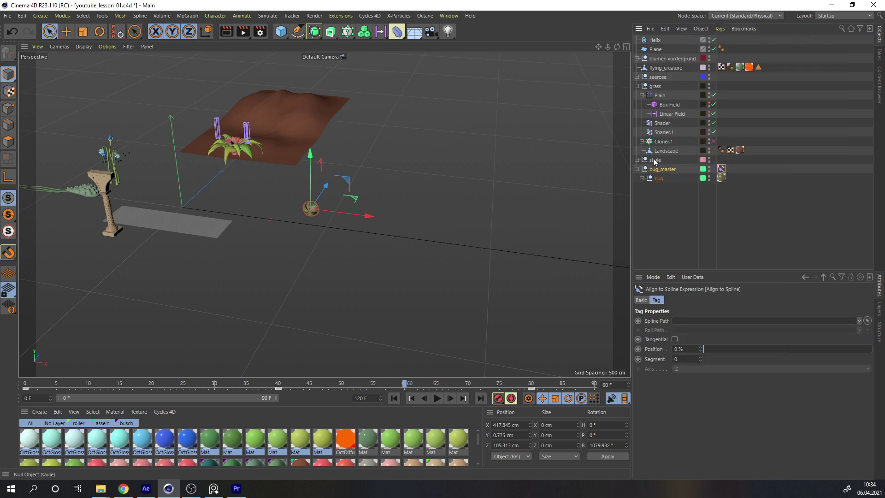
{"action": "left_click_drag", "start_coordinate": [658, 41], "coordinate": [686, 322]}
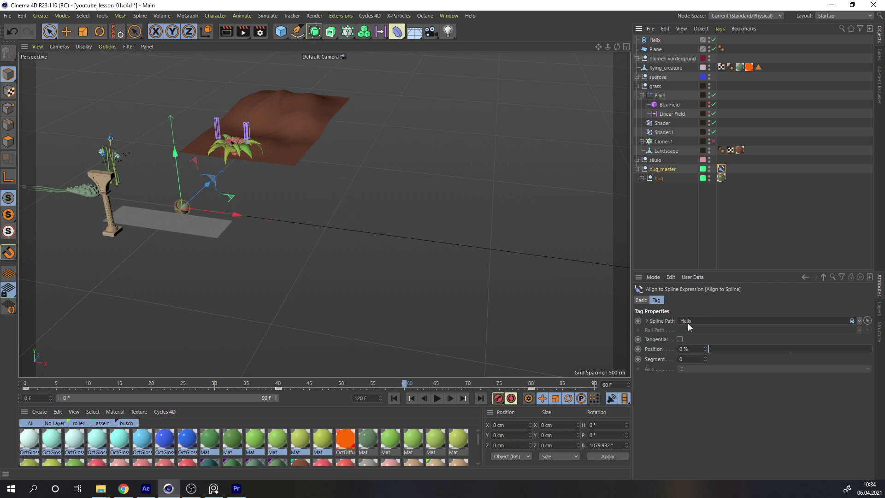
{"action": "scroll", "coordinate": [367, 218], "scroll_direction": "down", "scroll_amount": 4}
{"action": "left_click_drag", "start_coordinate": [324, 232], "coordinate": [329, 223], "text": "alt"}
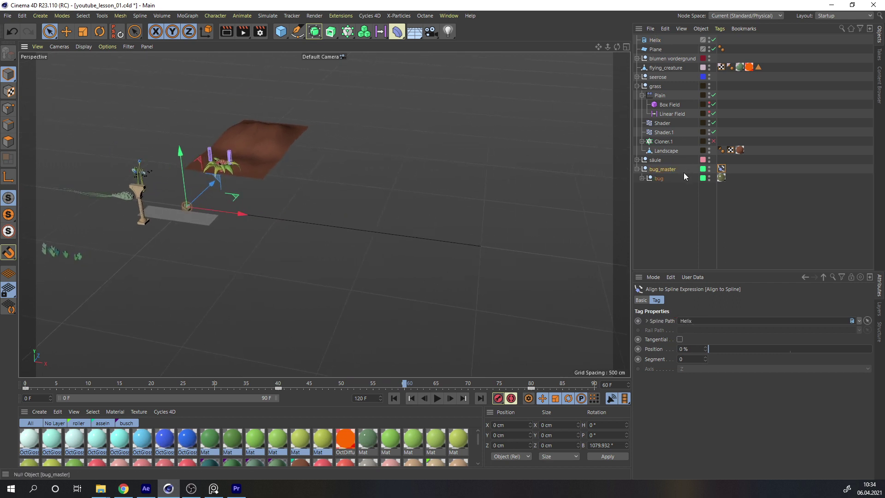
- Set the project's end and the visible timeline range to frame 150
{"action": "double_click", "coordinate": [221, 398]}
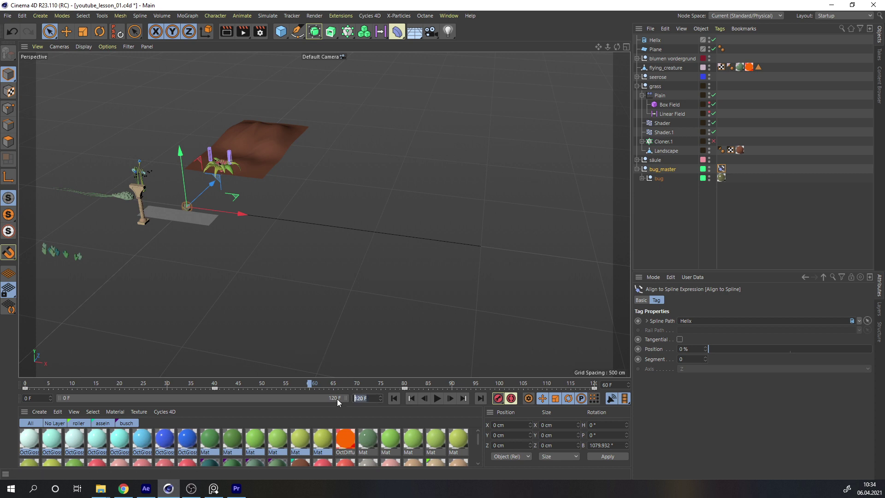
{"action": "type", "text": "0"}
{"action": "key", "text": "Return"}
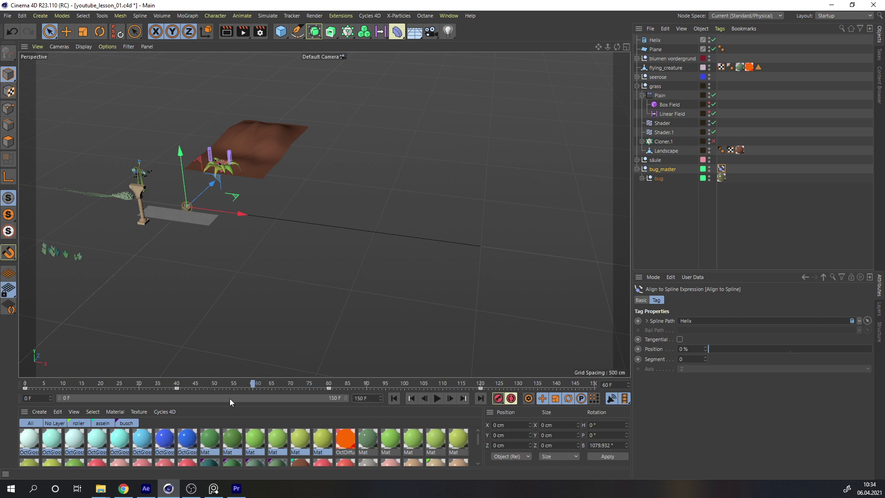
- Keyframe the Align to Spline position from 0% at frame 0 to 100% at frame 150
{"action": "left_click", "coordinate": [393, 398]}
{"action": "type", "text": "100"}
{"action": "key", "text": "Return"}
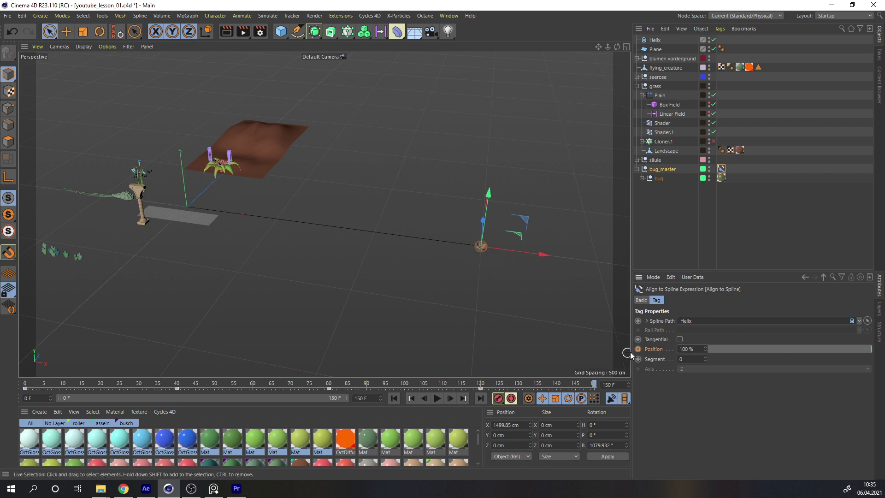
- Set the Align to Spline position's F-curve keys to linear interpolation
{"action": "right_click", "coordinate": [652, 352]}
{"action": "mouse_move", "coordinate": [675, 302]}
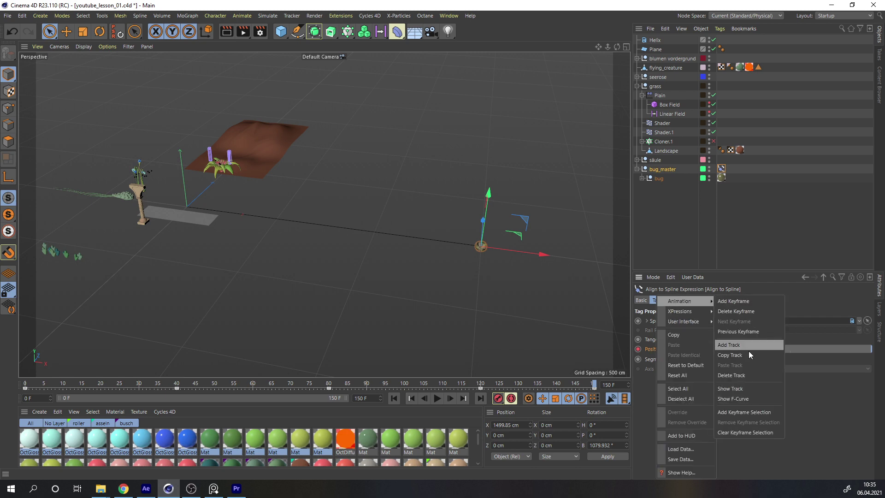
{"action": "left_click", "coordinate": [732, 400]}
{"action": "left_click_drag", "start_coordinate": [615, 222], "coordinate": [484, 136]}
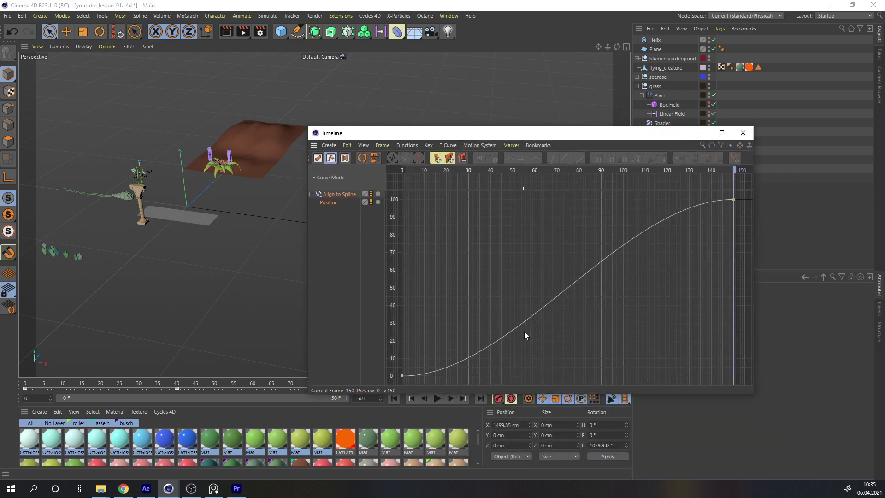
{"action": "left_click", "coordinate": [510, 158]}
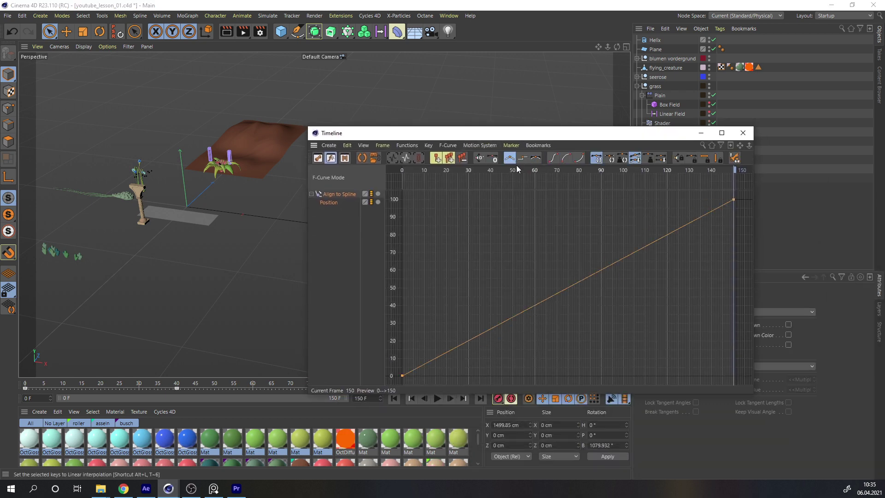
{"action": "left_click", "coordinate": [743, 133]}
- Play back the animation and examine the bug's movement along the spline from several angles and distances
{"action": "left_click", "coordinate": [437, 399]}
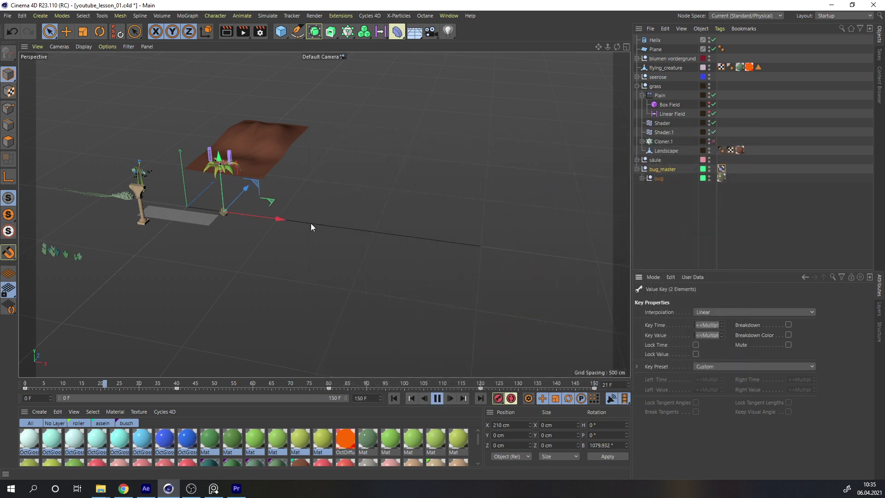
{"action": "left_click_drag", "start_coordinate": [294, 220], "coordinate": [302, 216], "text": "alt"}
{"action": "scroll", "coordinate": [303, 217], "scroll_direction": "up", "scroll_amount": 5}
{"action": "scroll", "coordinate": [393, 212], "scroll_direction": "down", "scroll_amount": 6}
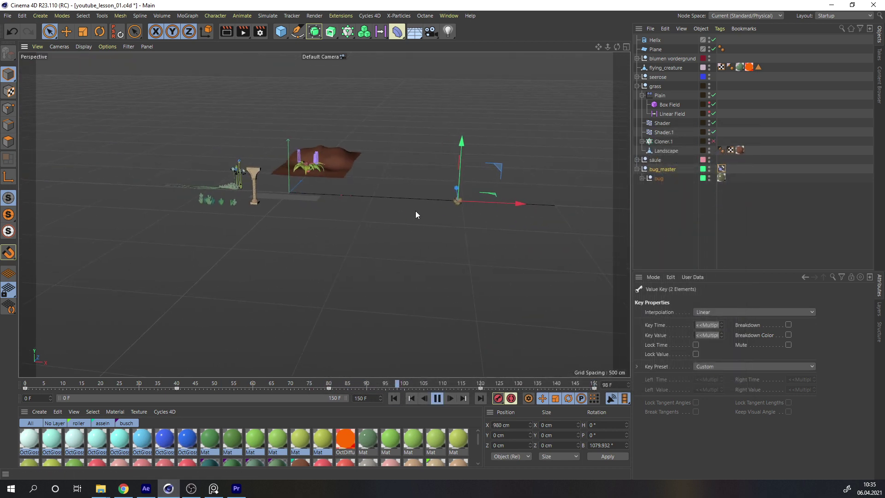
{"action": "scroll", "coordinate": [460, 197], "scroll_direction": "up", "scroll_amount": 1}
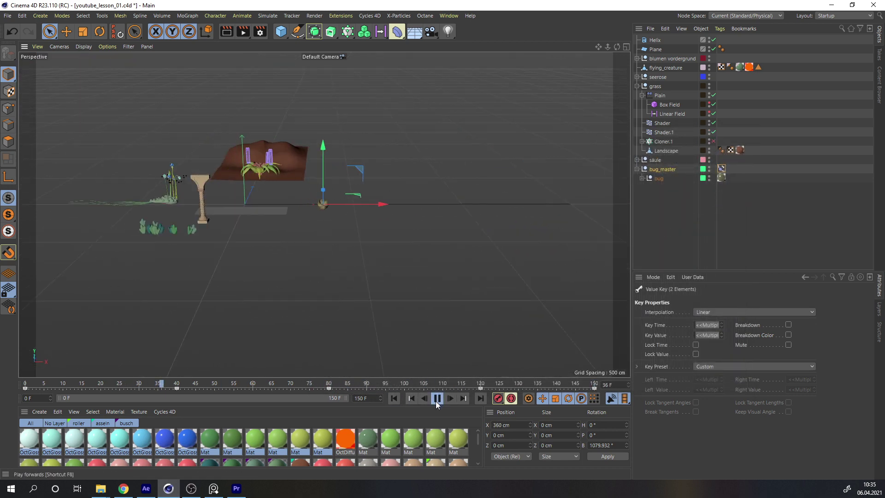
{"action": "left_click", "coordinate": [436, 400]}
{"action": "right_click_drag", "start_coordinate": [332, 198], "coordinate": [423, 181], "text": "alt"}
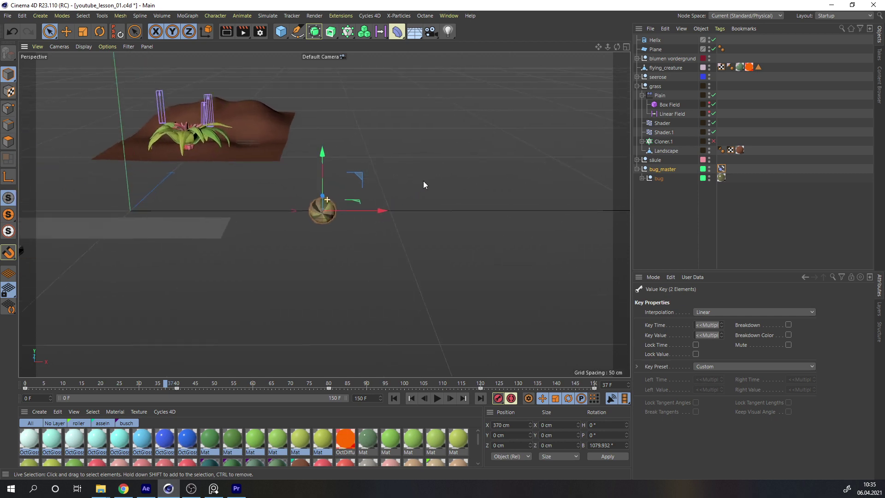
{"action": "left_click_drag", "start_coordinate": [329, 222], "coordinate": [259, 230], "text": "alt"}
{"action": "left_click", "coordinate": [437, 398]}
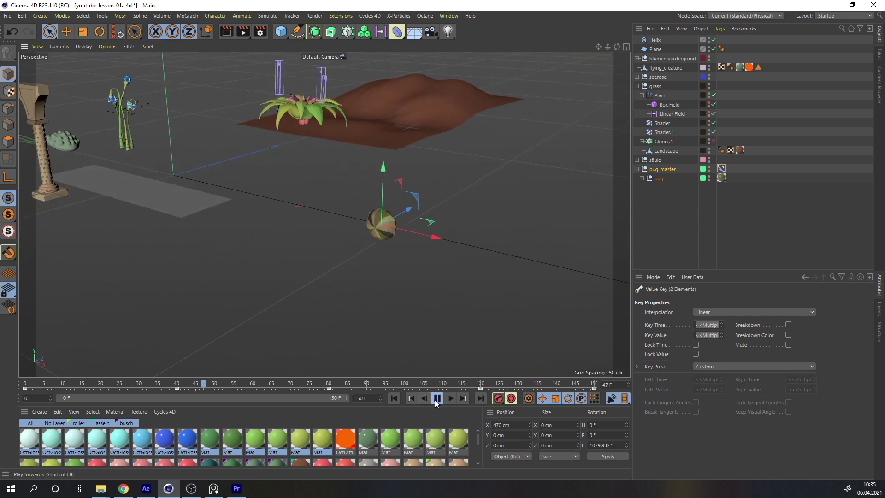
{"action": "left_click", "coordinate": [437, 398]}
{"action": "right_click_drag", "start_coordinate": [432, 236], "coordinate": [377, 244], "text": "alt"}
{"action": "middle_click_drag", "start_coordinate": [433, 231], "coordinate": [326, 214], "text": "alt"}
{"action": "left_click_drag", "start_coordinate": [327, 215], "coordinate": [287, 229], "text": "alt"}
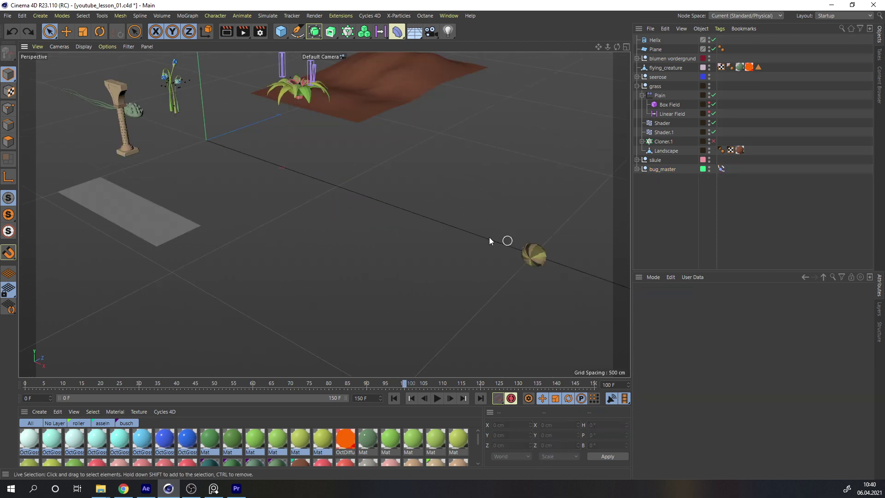
{"action": "left_click_drag", "start_coordinate": [489, 237], "coordinate": [545, 275], "text": "alt"}
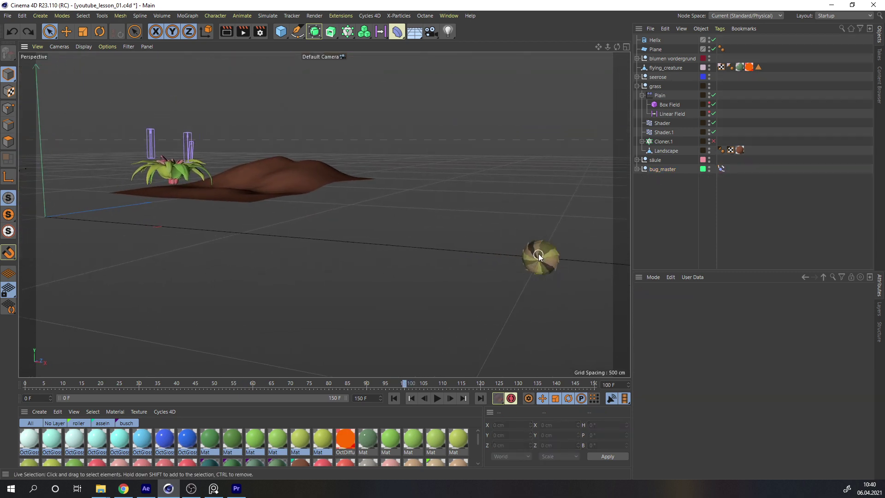
{"action": "left_click_drag", "start_coordinate": [412, 232], "coordinate": [563, 308], "text": "alt"}
- Return to the first frame and duplicate the Helix spline
{"action": "left_click", "coordinate": [393, 398]}
{"action": "scroll", "coordinate": [242, 195], "scroll_direction": "up", "scroll_amount": 3}
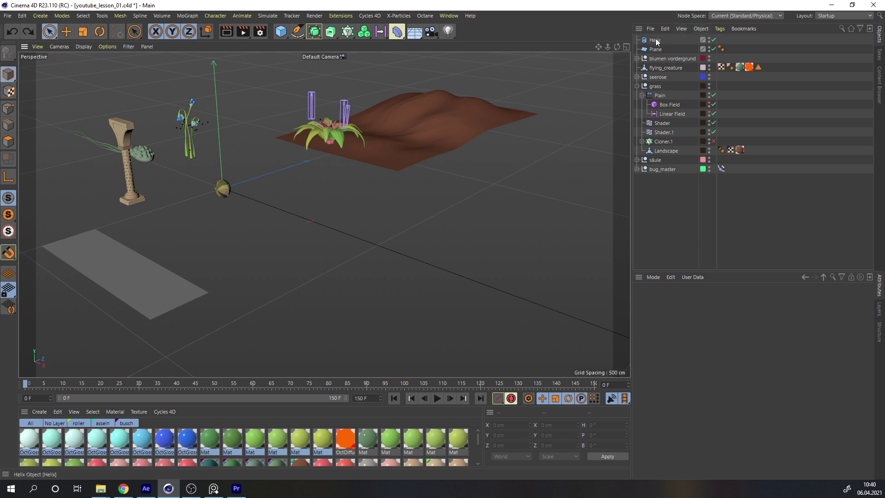
{"action": "key", "text": "ctrl+c"}
{"action": "key", "text": "ctrl+v"}
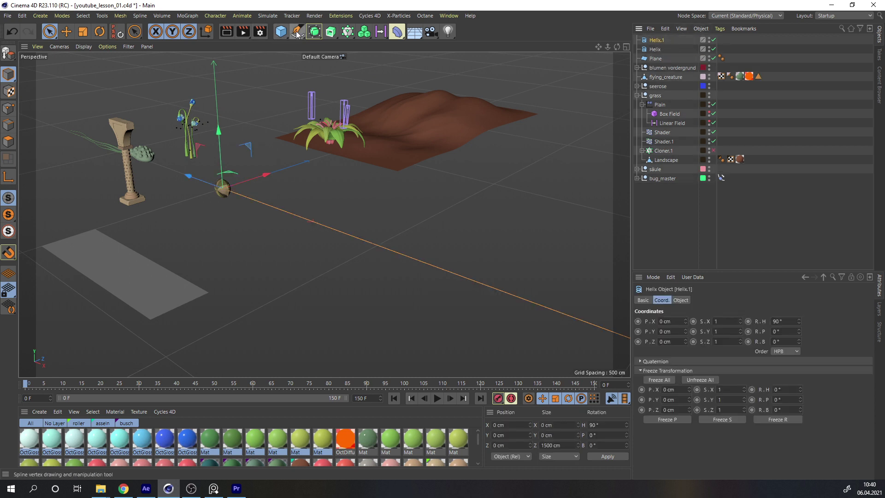
- Add a rectangle spline and rotate its heading by 90°
{"action": "left_click_drag", "start_coordinate": [298, 35], "coordinate": [372, 111]}
{"action": "left_click", "coordinate": [98, 33]}
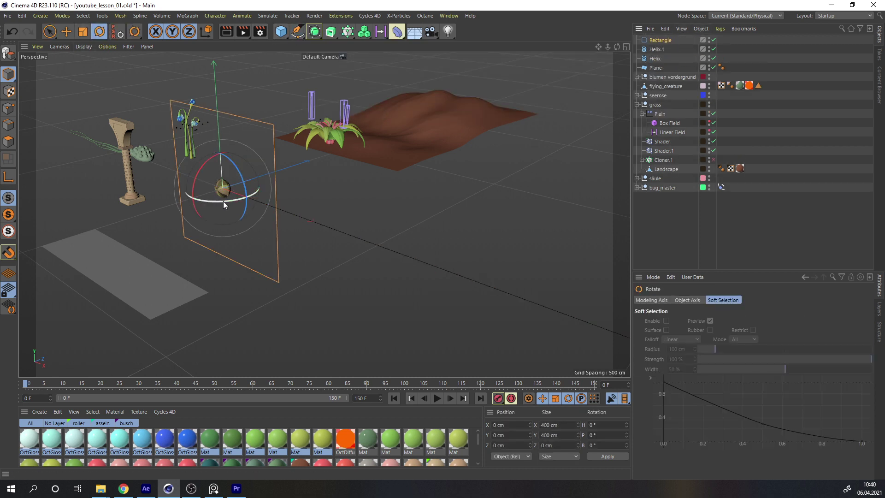
{"action": "left_click_drag", "start_coordinate": [223, 201], "coordinate": [264, 186]}
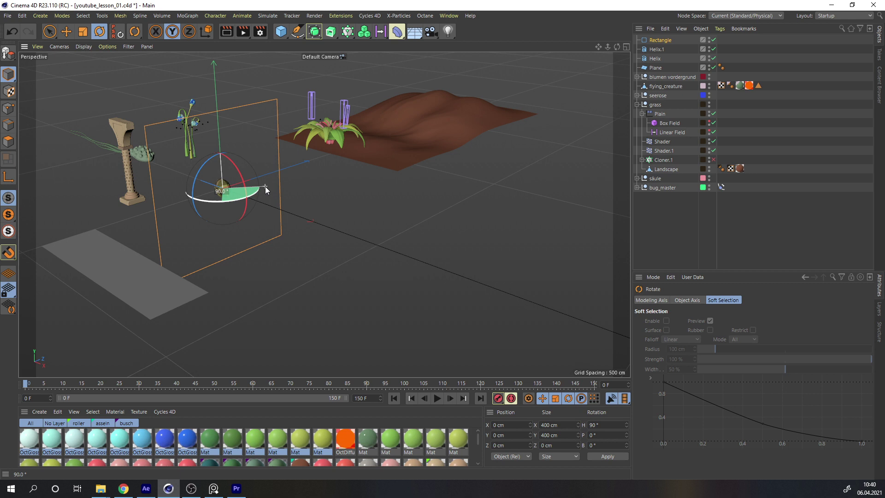
- Resize the rectangle spline into a thin strip with dimensions of 150 cm and 2 cm
{"action": "left_click", "coordinate": [667, 41]}
{"action": "left_click", "coordinate": [681, 300]}
{"action": "type", "text": "15"}
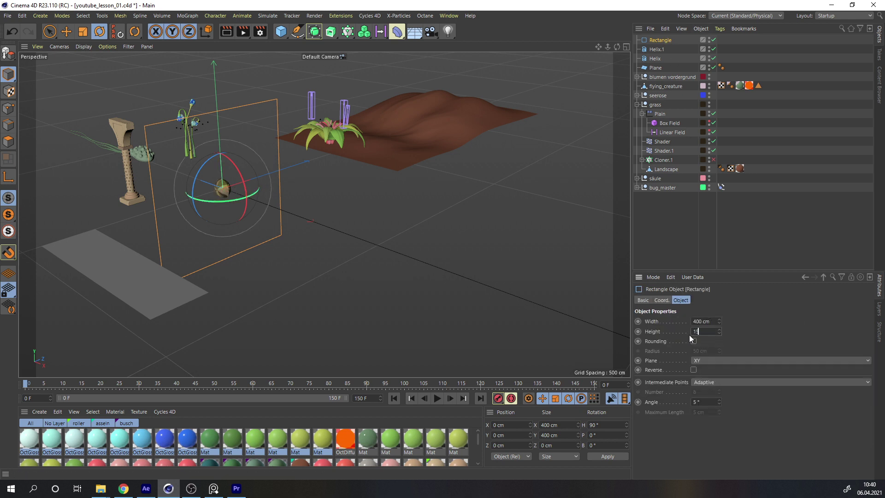
{"action": "type", "text": "0"}
{"action": "key", "text": "Return"}
{"action": "type", "text": "2"}
{"action": "key", "text": "Return"}
{"action": "scroll", "coordinate": [219, 197], "scroll_direction": "up", "scroll_amount": 5}
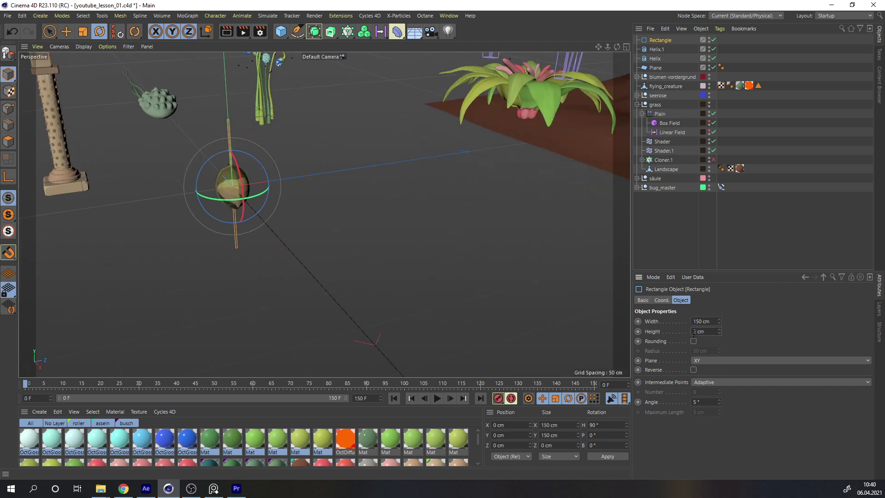
- Create a Sweep generator and nest the rectangle and the duplicated helix inside it to form a flat strip
{"action": "left_click_drag", "start_coordinate": [216, 180], "coordinate": [252, 198], "text": "alt"}
{"action": "left_click", "coordinate": [331, 31]}
{"action": "left_click", "coordinate": [368, 93]}
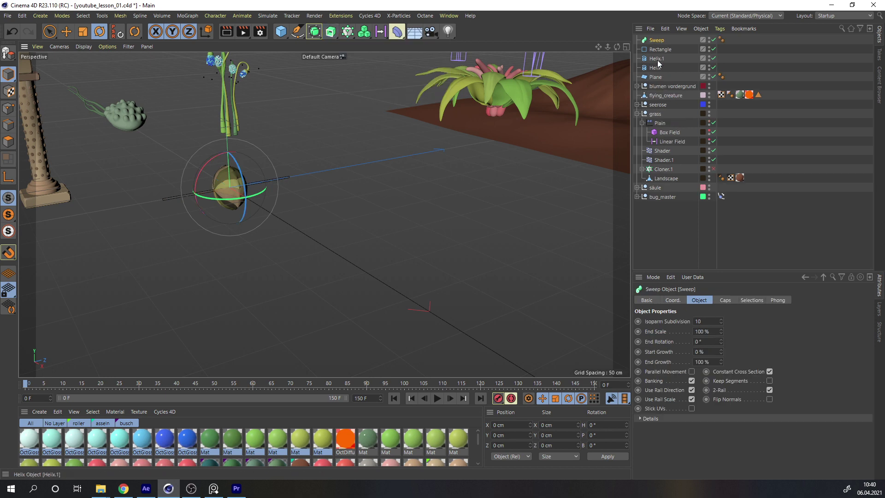
{"action": "left_click_drag", "start_coordinate": [651, 50], "coordinate": [657, 41]}
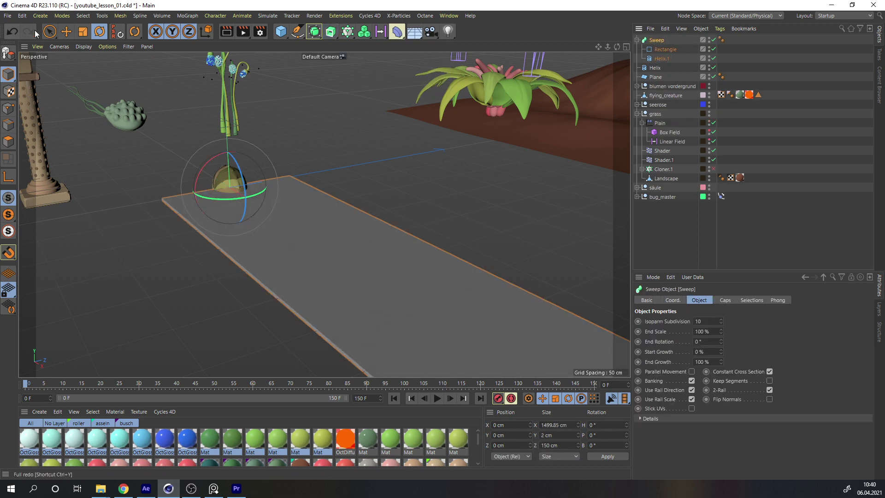
{"action": "left_click_drag", "start_coordinate": [49, 31], "coordinate": [77, 45]}
{"action": "left_click", "coordinate": [77, 45]}
- Deselect everything and play back the animation to examine how the bug travels along the swept strip
{"action": "scroll", "coordinate": [323, 202], "scroll_direction": "down", "scroll_amount": 6}
{"action": "left_click_drag", "start_coordinate": [330, 203], "coordinate": [347, 186], "text": "alt"}
{"action": "scroll", "coordinate": [289, 187], "scroll_direction": "up", "scroll_amount": 7}
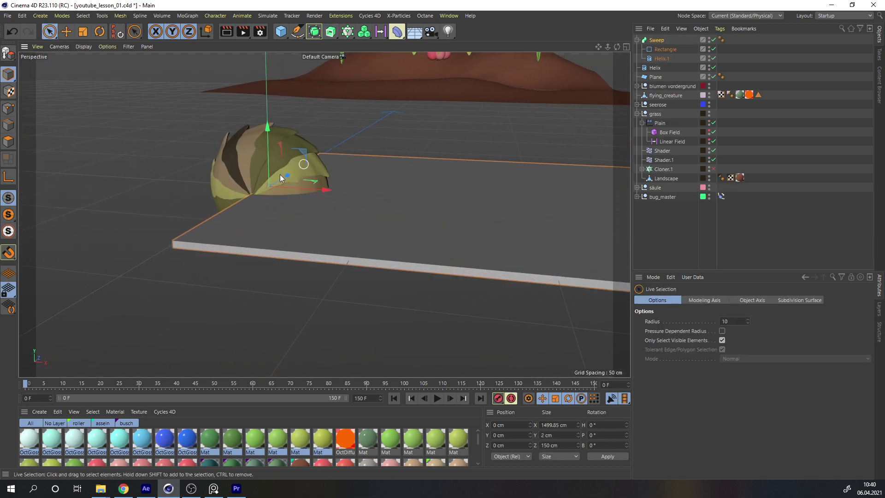
{"action": "left_click_drag", "start_coordinate": [280, 175], "coordinate": [240, 258], "text": "alt"}
{"action": "left_click", "coordinate": [242, 257]}
{"action": "scroll", "coordinate": [287, 170], "scroll_direction": "down", "scroll_amount": 7}
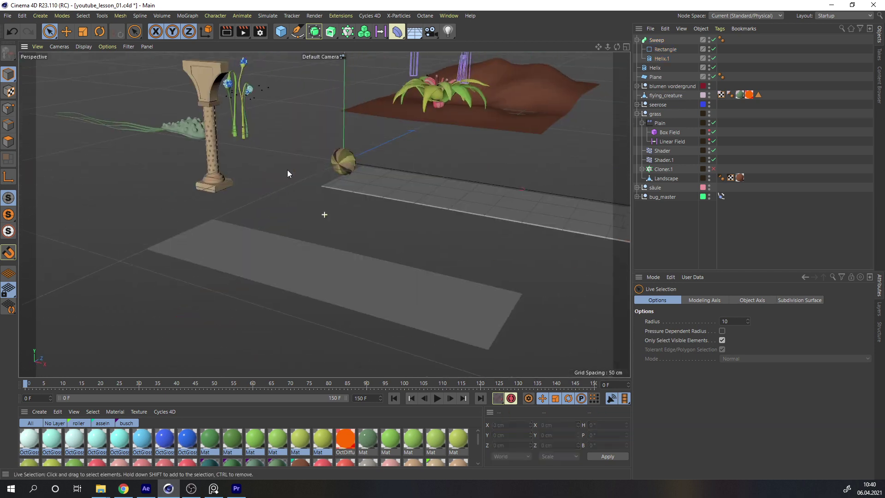
{"action": "left_click_drag", "start_coordinate": [286, 170], "coordinate": [276, 200], "text": "alt"}
{"action": "scroll", "coordinate": [297, 197], "scroll_direction": "down", "scroll_amount": 5}
{"action": "middle_click_drag", "start_coordinate": [281, 203], "coordinate": [218, 188], "text": "alt"}
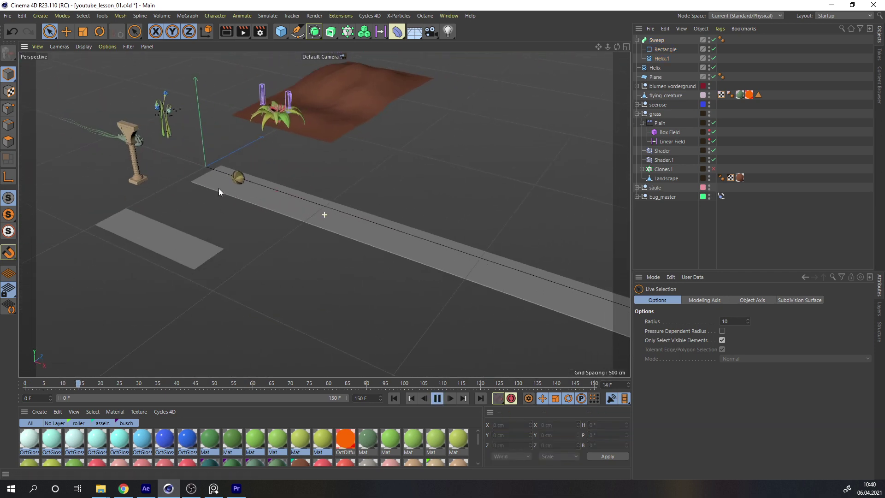
{"action": "left_click_drag", "start_coordinate": [219, 188], "coordinate": [267, 157], "text": "alt"}
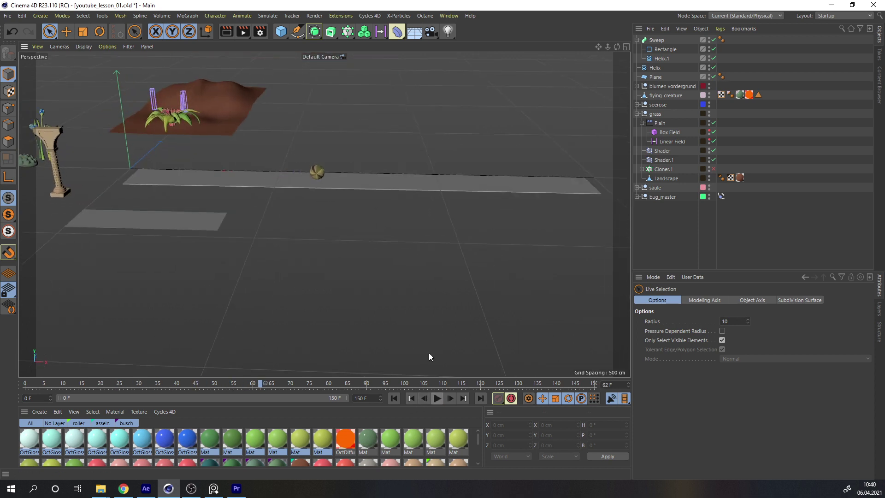
- Try changing the banking rotation of the bug_master null
{"action": "right_click_drag", "start_coordinate": [317, 174], "coordinate": [381, 163], "text": "alt"}
{"action": "left_click", "coordinate": [320, 173]}
{"action": "left_click", "coordinate": [655, 198]}
{"action": "left_click", "coordinate": [637, 198]}
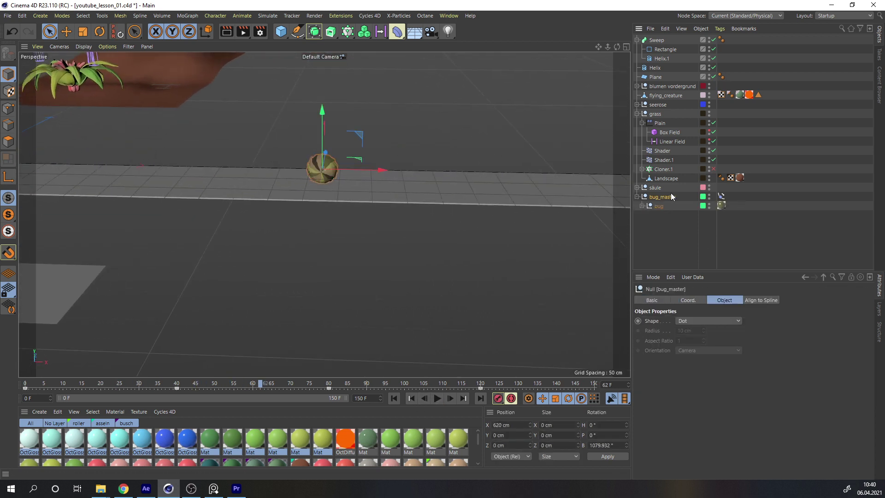
{"action": "left_click", "coordinate": [689, 300]}
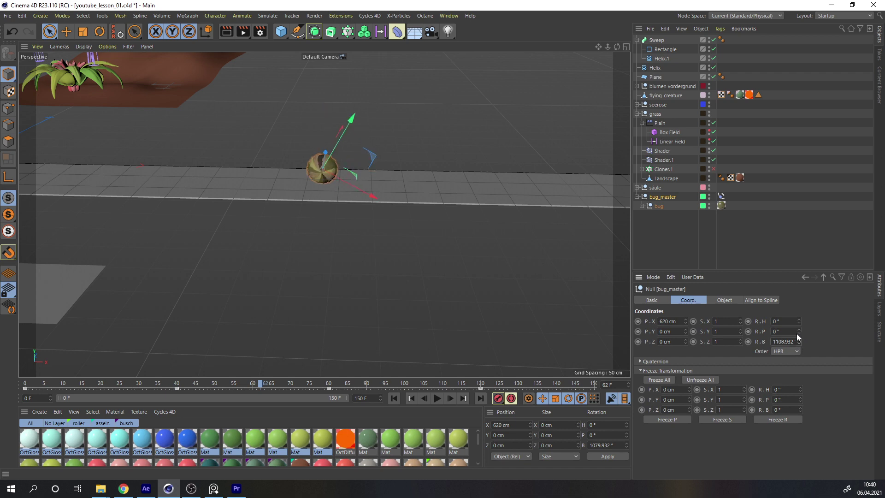
- Keyframe the banking rotation (R.B) of the nested bug null at 0° on frame 0
{"action": "left_click", "coordinate": [658, 206]}
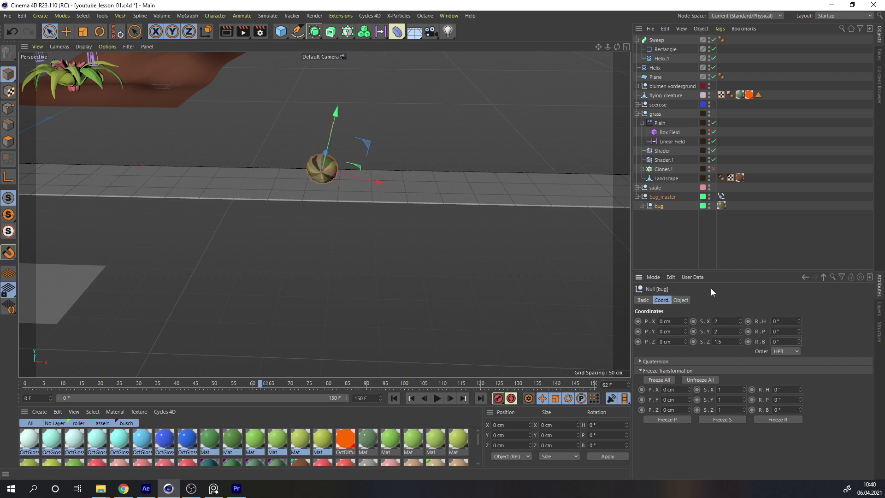
{"action": "scroll", "coordinate": [347, 182], "scroll_direction": "down", "scroll_amount": 4}
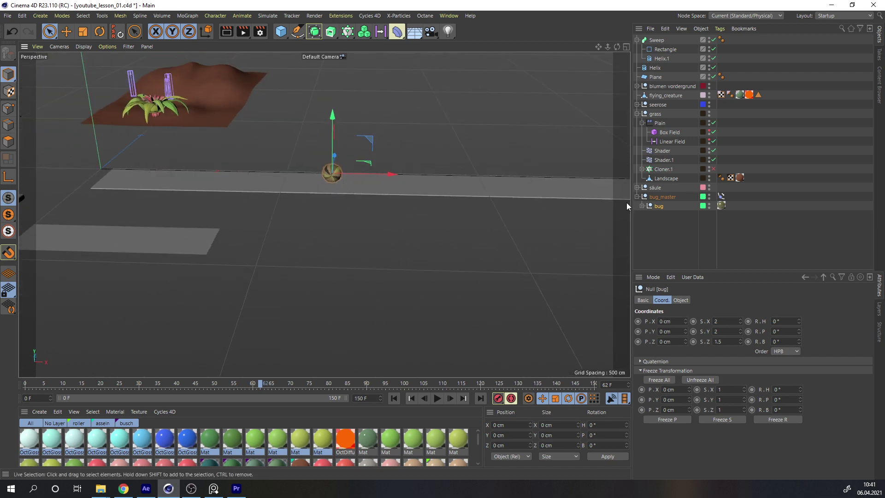
{"action": "left_click_drag", "start_coordinate": [213, 389], "coordinate": [3, 390]}
{"action": "middle_click_drag", "start_coordinate": [124, 164], "coordinate": [161, 195], "text": "alt"}
{"action": "right_click_drag", "start_coordinate": [162, 196], "coordinate": [210, 189], "text": "alt"}
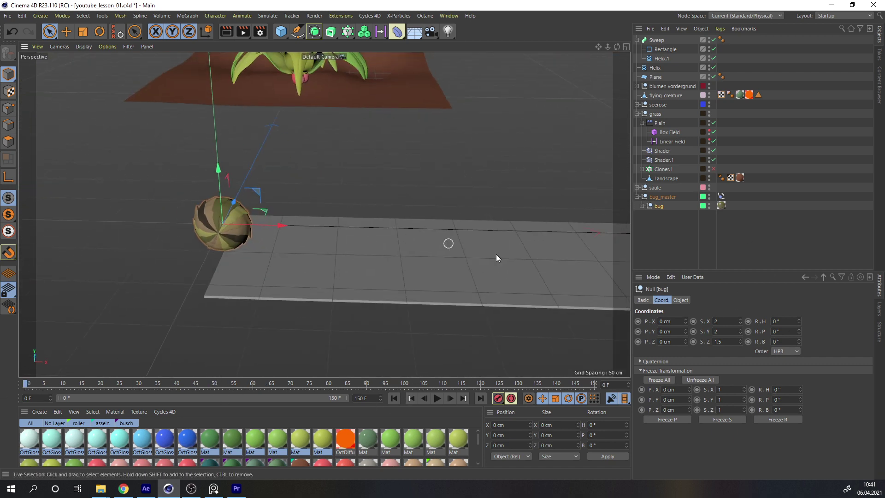
{"action": "left_click_drag", "start_coordinate": [799, 343], "coordinate": [799, 343]}
{"action": "double_click", "coordinate": [776, 342]}
{"action": "type", "text": "0"}
{"action": "key", "text": "Return"}
{"action": "left_click", "coordinate": [749, 342]}
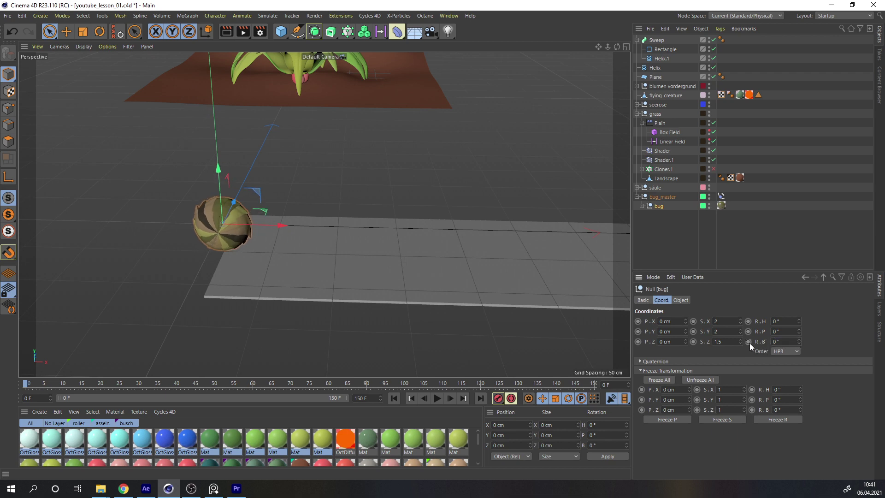
- Keyframe the bug null's banking rotation at 1000° on frame 150
{"action": "right_click_drag", "start_coordinate": [258, 265], "coordinate": [185, 266], "text": "alt"}
{"action": "left_click_drag", "start_coordinate": [544, 385], "coordinate": [597, 386]}
{"action": "middle_click_drag", "start_coordinate": [507, 245], "coordinate": [134, 216], "text": "alt"}
{"action": "scroll", "coordinate": [154, 221], "scroll_direction": "up", "scroll_amount": 3}
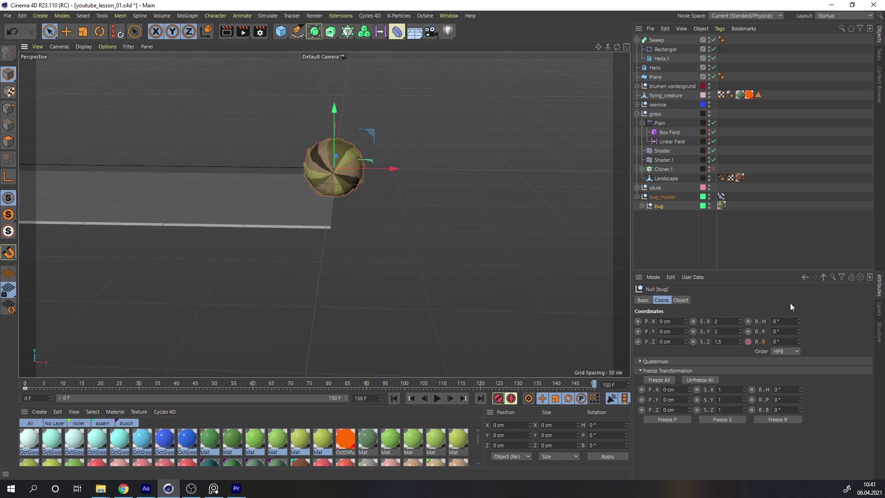
{"action": "mouse_move", "coordinate": [799, 342]}
{"action": "left_mouse_down"}
{"action": "mouse_move", "coordinate": [804, 323]}
{"action": "mouse_move", "coordinate": [800, 331]}
{"action": "left_mouse_up"}
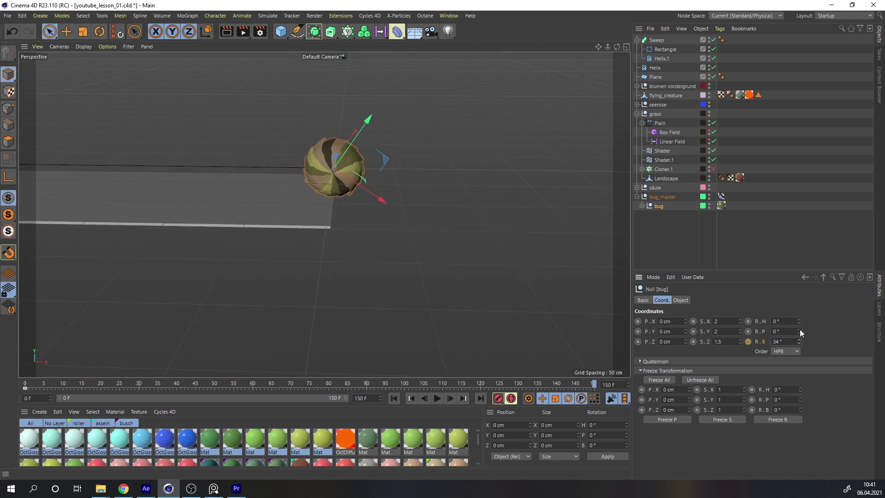
{"action": "type", "text": "00"}
{"action": "key", "text": "Return"}
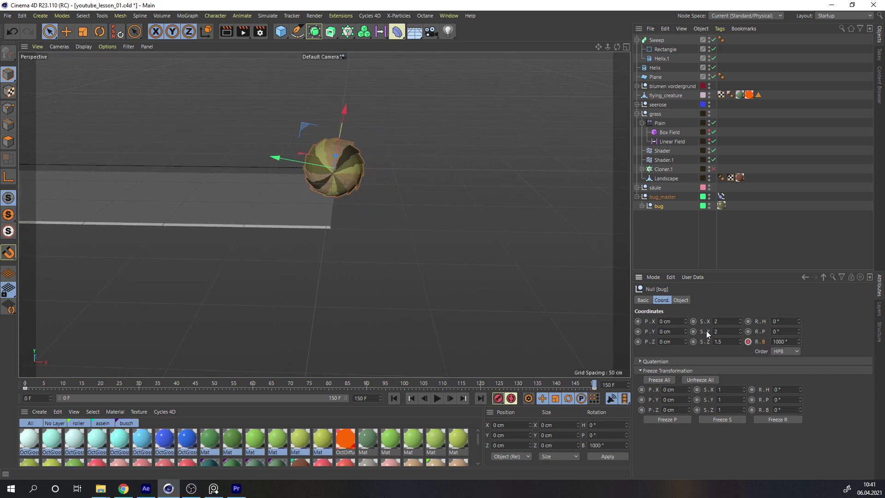
- Play back the animation from several angles to examine the bug's rolling speed along the strip
{"action": "scroll", "coordinate": [135, 245], "scroll_direction": "down", "scroll_amount": 5}
{"action": "key", "text": "F8"}
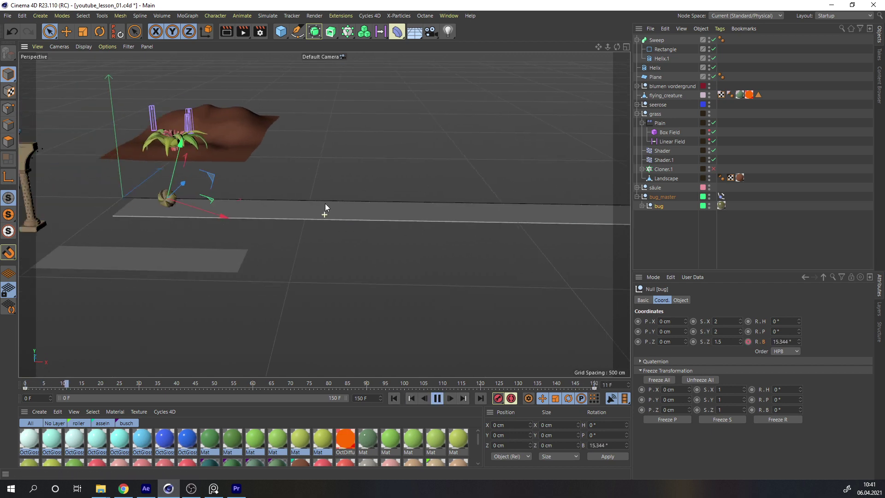
{"action": "left_click_drag", "start_coordinate": [325, 203], "coordinate": [286, 221], "text": "alt"}
{"action": "middle_click_drag", "start_coordinate": [286, 221], "coordinate": [229, 187], "text": "alt"}
{"action": "key", "text": "F8"}
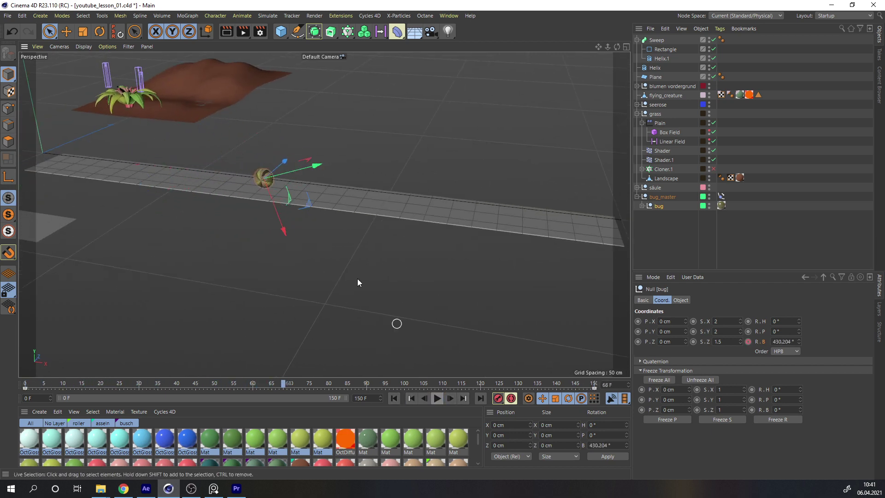
{"action": "scroll", "coordinate": [287, 184], "scroll_direction": "down", "scroll_amount": 5}
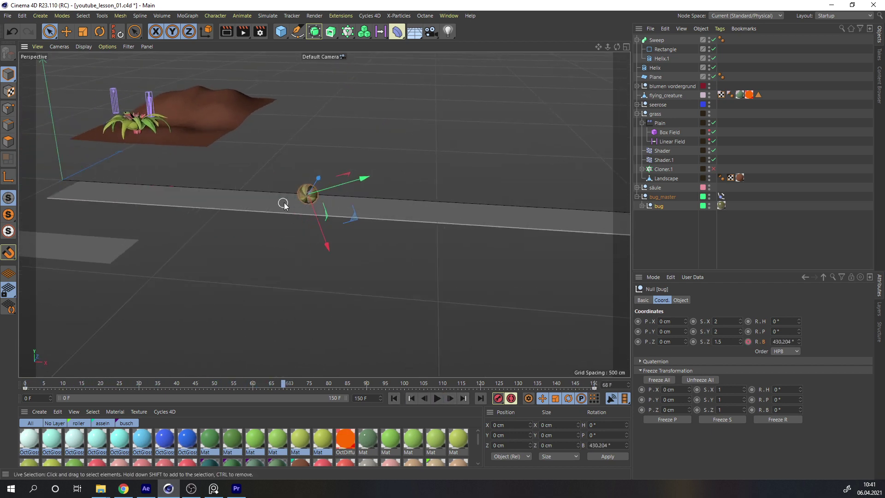
{"action": "left_click_drag", "start_coordinate": [284, 204], "coordinate": [331, 268], "text": "alt"}
{"action": "left_click", "coordinate": [437, 399]}
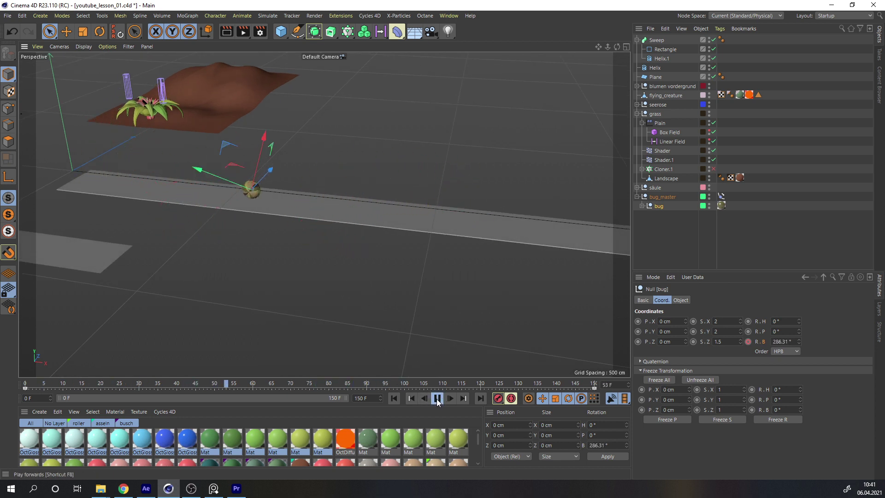
{"action": "left_click", "coordinate": [438, 400]}
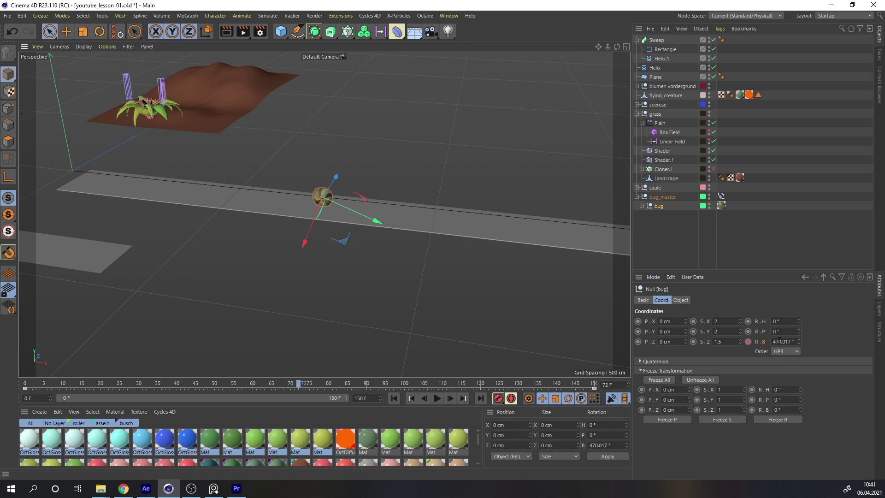
- Show the F-curve of the bug's banking rotation and set its two keys to linear interpolation
{"action": "left_click_drag", "start_coordinate": [379, 387], "coordinate": [132, 383]}
{"action": "right_click", "coordinate": [766, 339]}
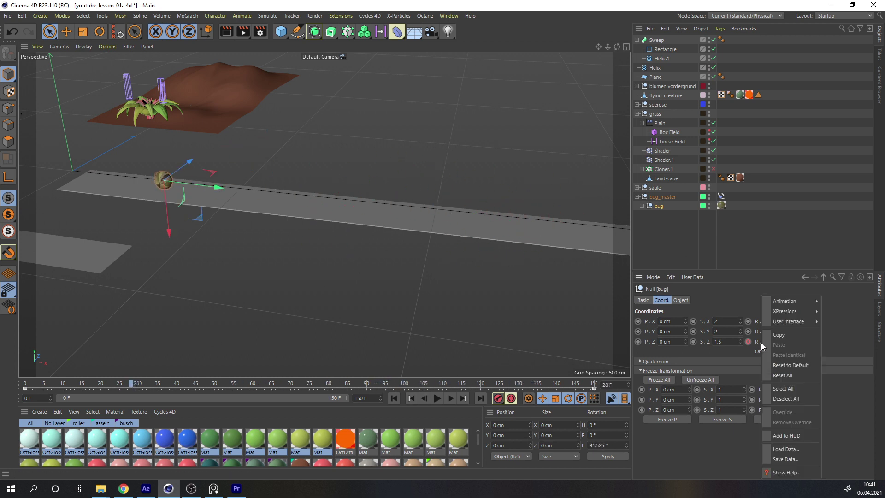
{"action": "mouse_move", "coordinate": [772, 301]}
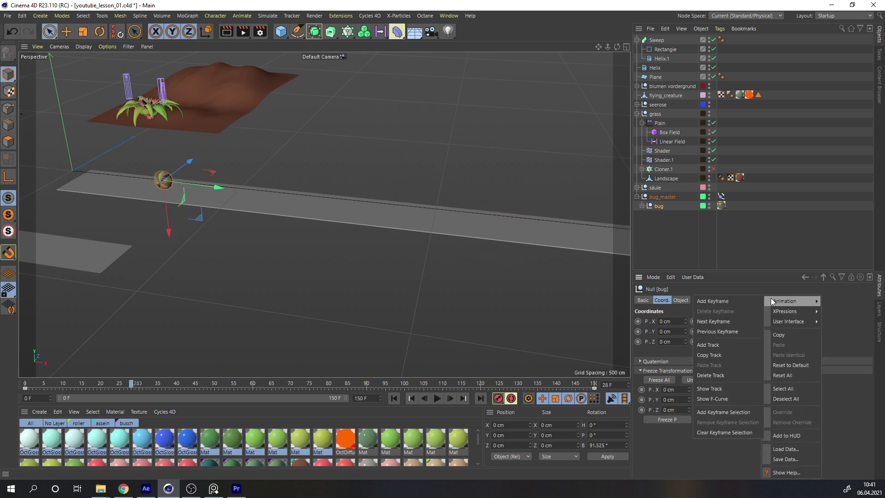
{"action": "left_click", "coordinate": [709, 399]}
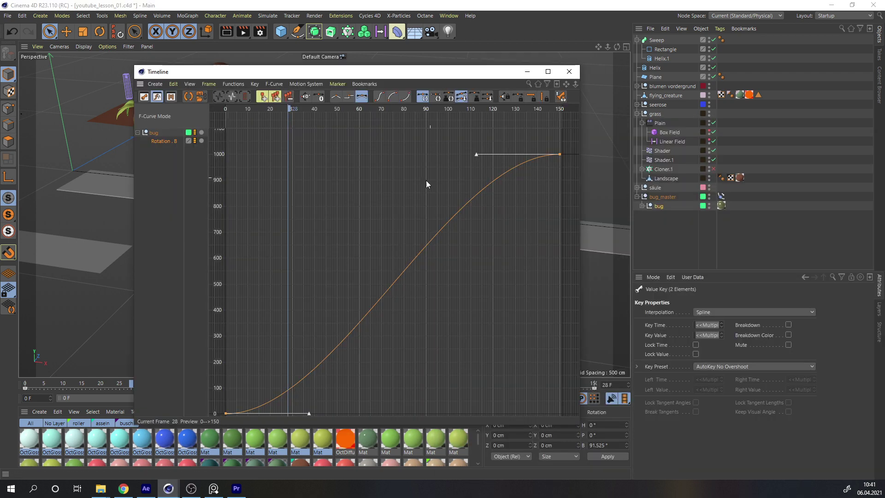
{"action": "left_click", "coordinate": [336, 96]}
{"action": "left_click", "coordinate": [569, 72]}
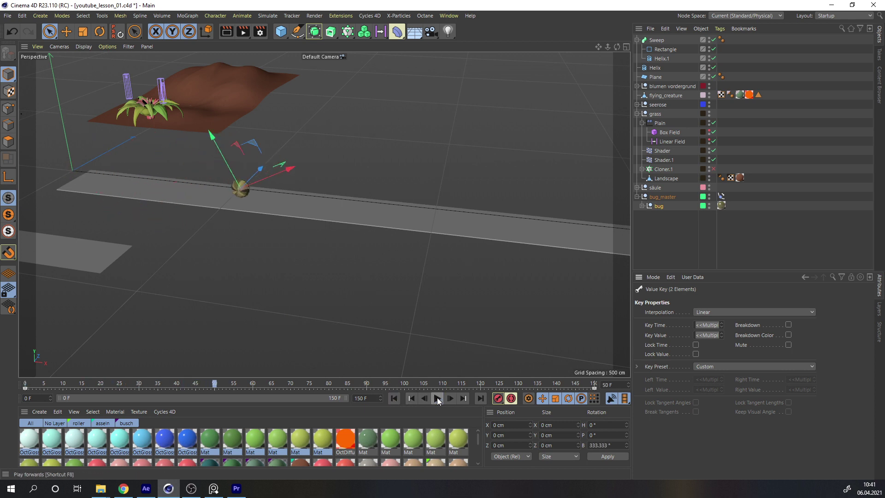
- Change the bug null's banking keyframe at frame 150 to 2000° and play back the faster roll
{"action": "left_click", "coordinate": [657, 209]}
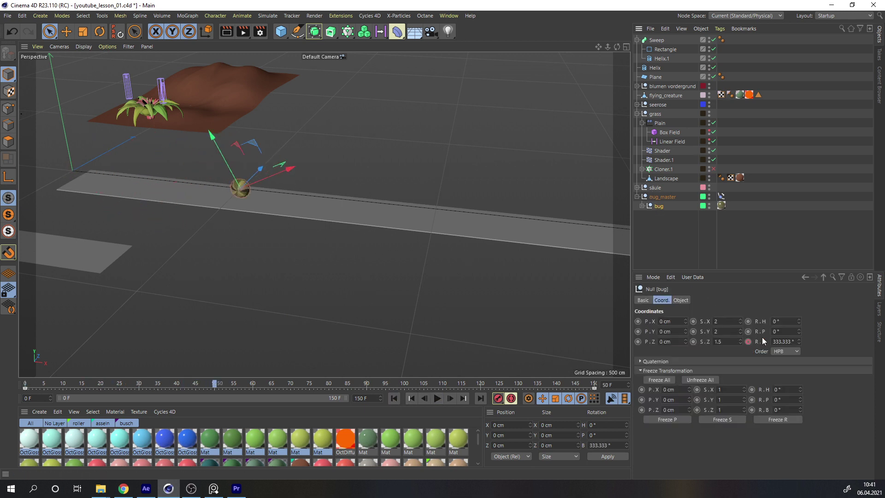
{"action": "left_click_drag", "start_coordinate": [443, 379], "coordinate": [608, 382]}
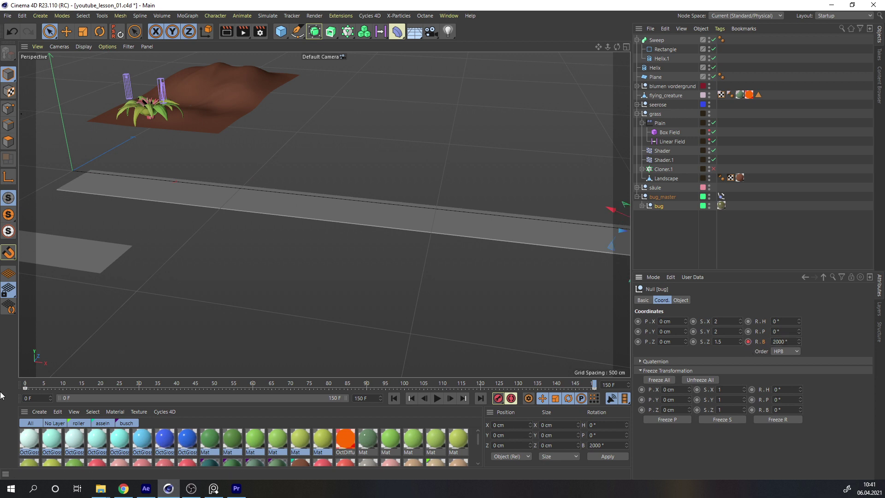
{"action": "key", "text": "shift+f"}
{"action": "left_click", "coordinate": [437, 398]}
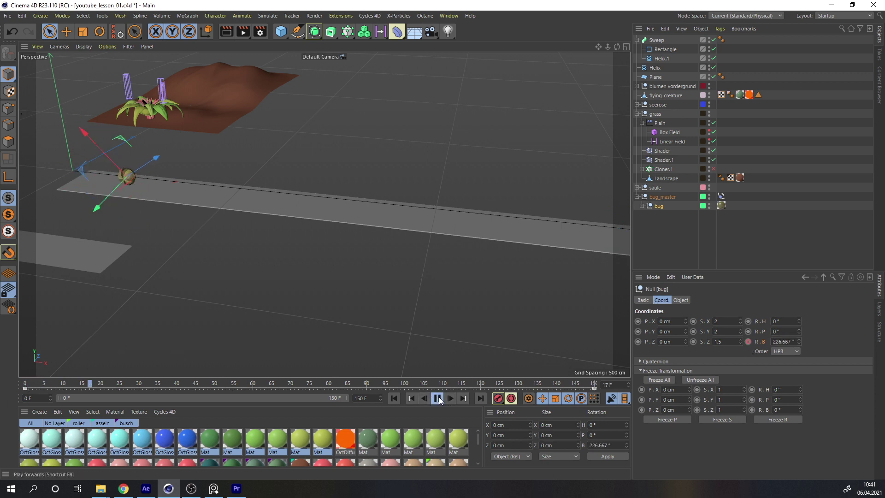
{"action": "left_click", "coordinate": [438, 399]}
- Check the rolling bug up close in Gouraud Shading (Lines) and restore plain Gouraud Shading
{"action": "left_click_drag", "start_coordinate": [251, 194], "coordinate": [243, 193], "text": "alt"}
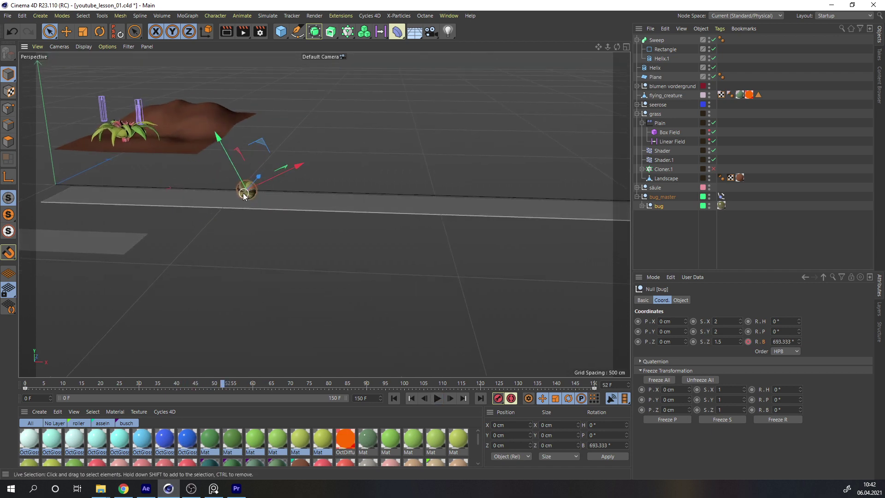
{"action": "scroll", "coordinate": [244, 197], "scroll_direction": "up", "scroll_amount": 3}
{"action": "left_click", "coordinate": [84, 46]}
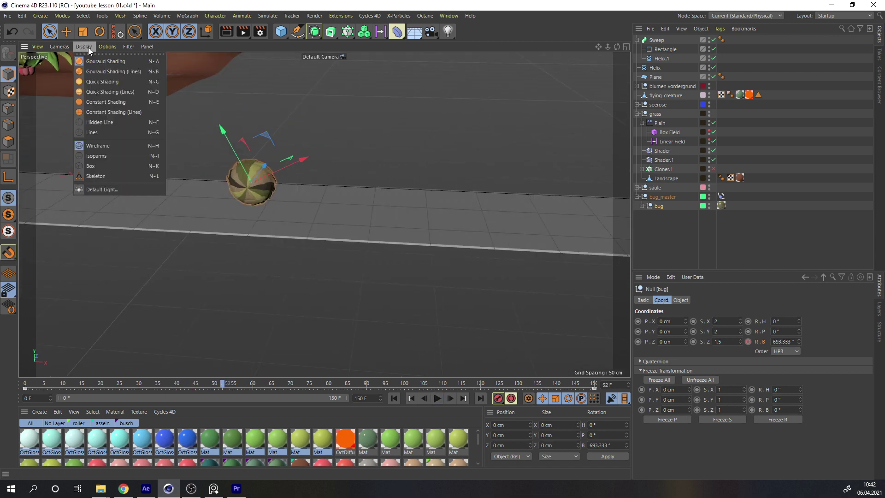
{"action": "left_click", "coordinate": [114, 71]}
{"action": "left_click_drag", "start_coordinate": [264, 208], "coordinate": [259, 210], "text": "alt"}
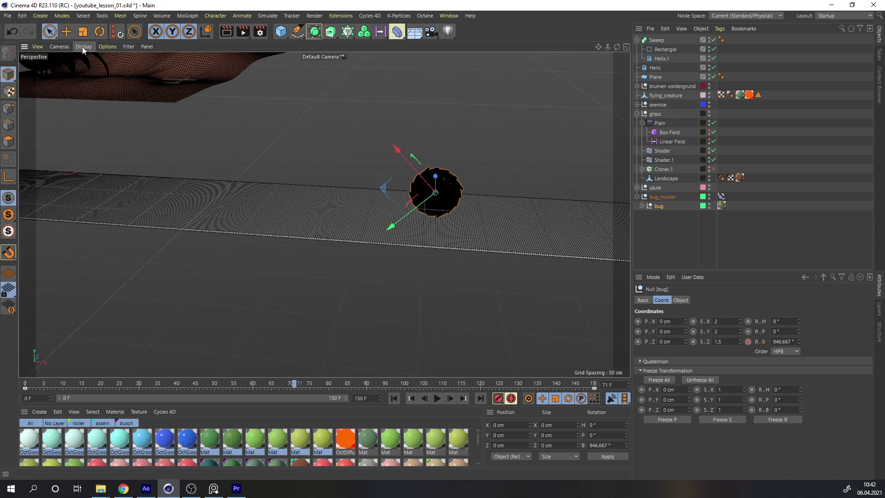
{"action": "left_click", "coordinate": [84, 47]}
{"action": "left_click", "coordinate": [109, 62]}
- Play back the rolling bug in shaded view and compare its spin with its travel along the strip
{"action": "middle_click_drag", "start_coordinate": [449, 243], "coordinate": [211, 198], "text": "alt"}
{"action": "left_click_drag", "start_coordinate": [211, 198], "coordinate": [272, 219], "text": "alt"}
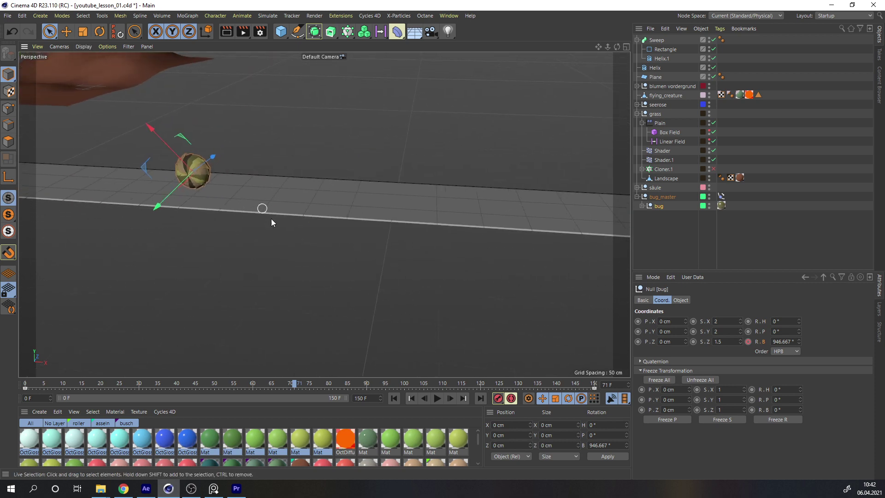
{"action": "left_click", "coordinate": [434, 397]}
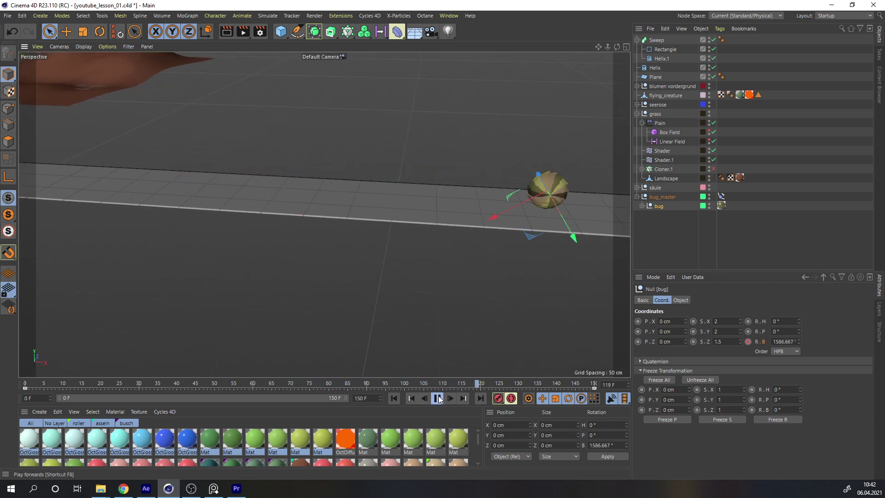
{"action": "left_click", "coordinate": [438, 398]}
{"action": "left_click_drag", "start_coordinate": [571, 200], "coordinate": [469, 205], "text": "alt"}
- Change the bug null's banking keyframe at frame 150 to 2500°
{"action": "left_click", "coordinate": [393, 398]}
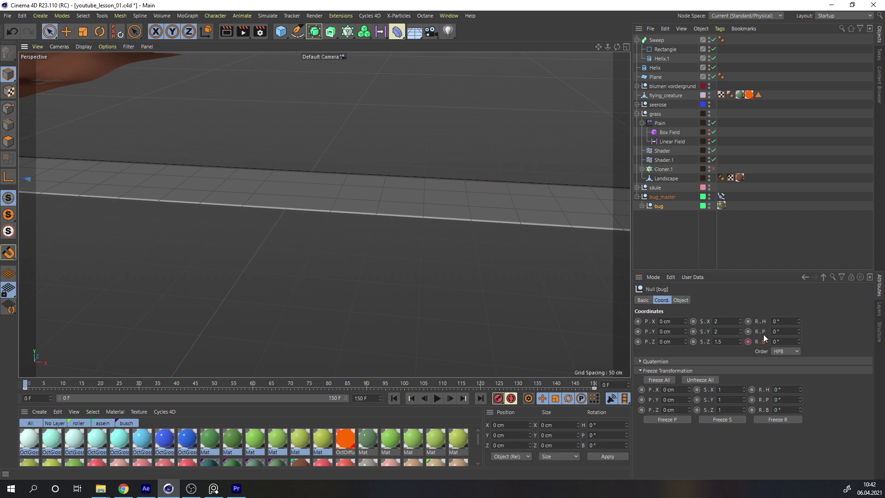
{"action": "scroll", "coordinate": [352, 199], "scroll_direction": "down", "scroll_amount": 10}
{"action": "left_click_drag", "start_coordinate": [337, 199], "coordinate": [324, 201], "text": "alt"}
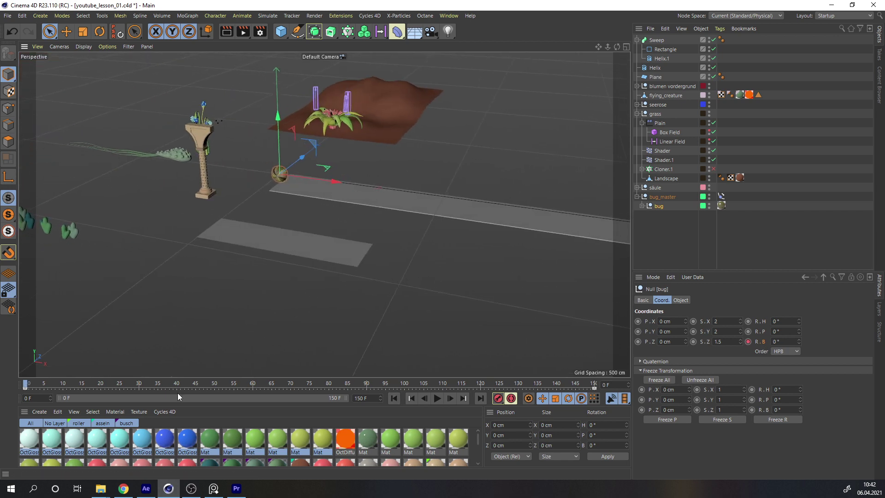
{"action": "left_click", "coordinate": [192, 384]}
{"action": "left_click_drag", "start_coordinate": [531, 379], "coordinate": [537, 381]}
{"action": "left_click", "coordinate": [575, 386]}
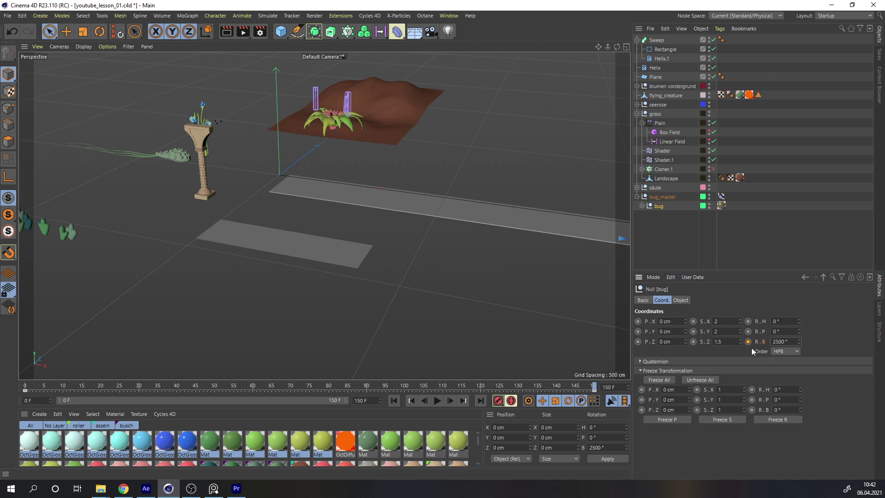
- Play back the animation from the start and compare the bug's spin with its travel along the strip
{"action": "left_click", "coordinate": [393, 400]}
{"action": "left_click", "coordinate": [436, 401]}
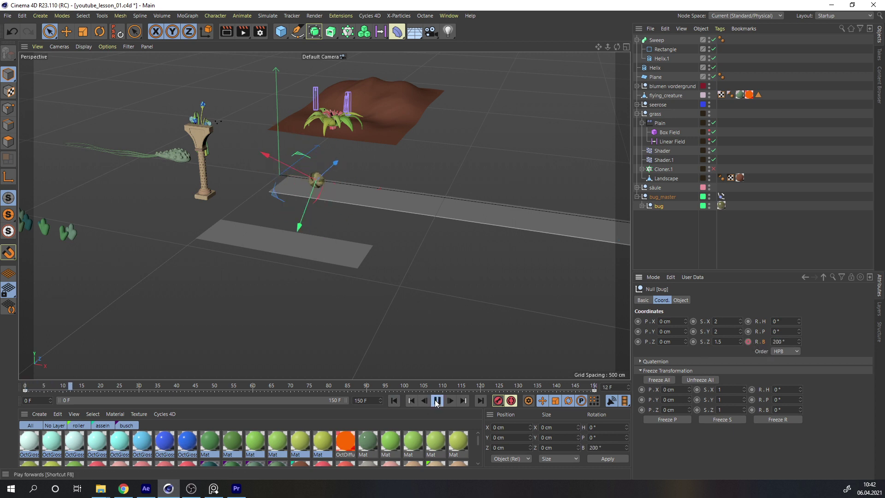
{"action": "left_click", "coordinate": [435, 402]}
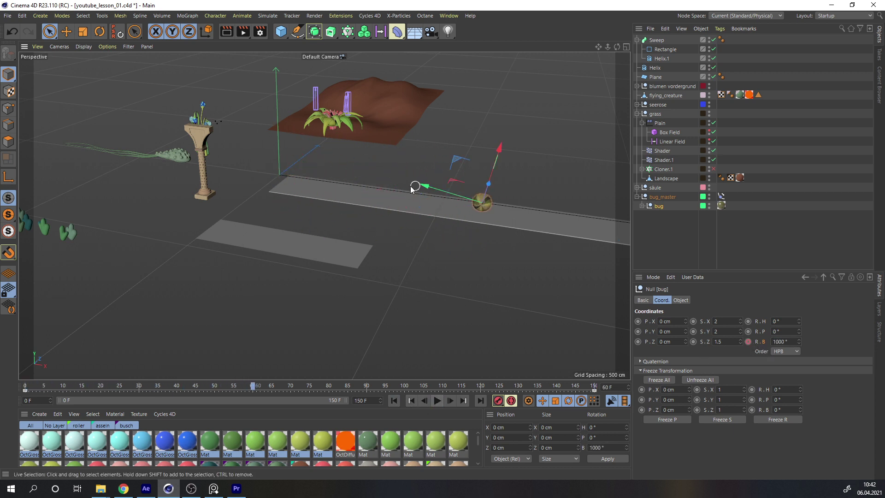
{"action": "middle_click_drag", "start_coordinate": [415, 188], "coordinate": [307, 190], "text": "alt"}
{"action": "scroll", "coordinate": [294, 190], "scroll_direction": "up", "scroll_amount": 3}
{"action": "left_click", "coordinate": [437, 402]}
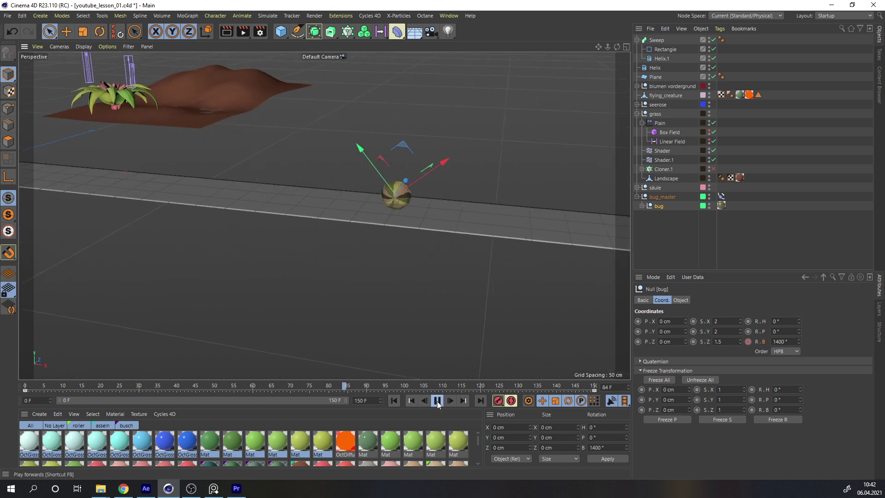
{"action": "left_click", "coordinate": [438, 403]}
{"action": "middle_click_drag", "start_coordinate": [577, 222], "coordinate": [478, 219], "text": "alt"}
{"action": "left_click", "coordinate": [393, 400]}
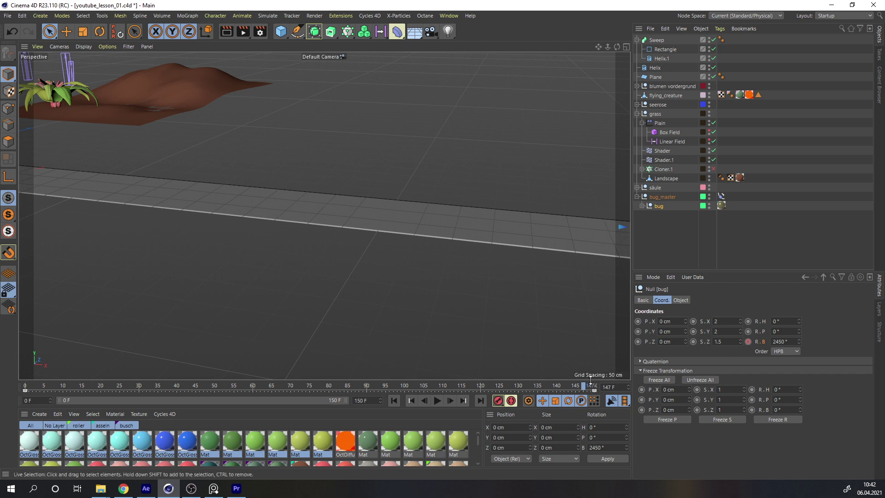
- Raise the bug null's banking keyframe at frame 150 to 3000° and scrub through the roll up close
{"action": "left_click_drag", "start_coordinate": [590, 379], "coordinate": [611, 390]}
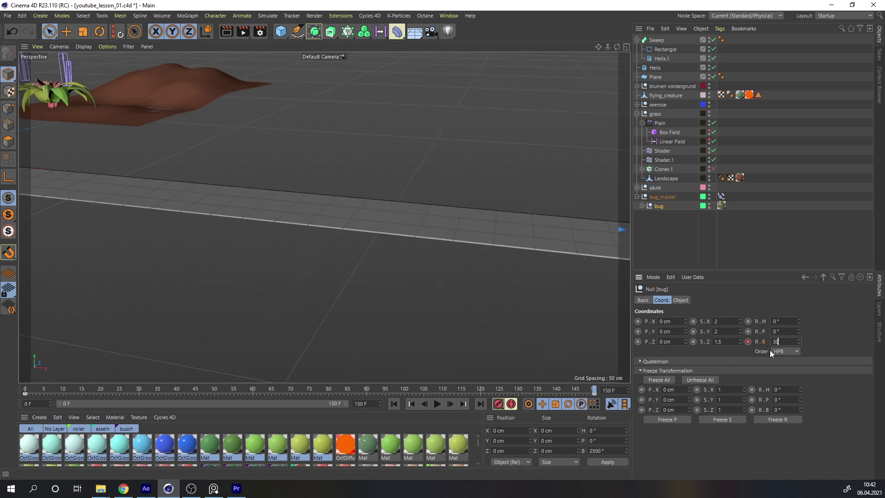
{"action": "left_click", "coordinate": [461, 390]}
{"action": "left_click_drag", "start_coordinate": [373, 208], "coordinate": [334, 212], "text": "alt"}
{"action": "right_click_drag", "start_coordinate": [338, 199], "coordinate": [395, 199], "text": "alt"}
{"action": "left_click_drag", "start_coordinate": [395, 198], "coordinate": [386, 189], "text": "alt"}
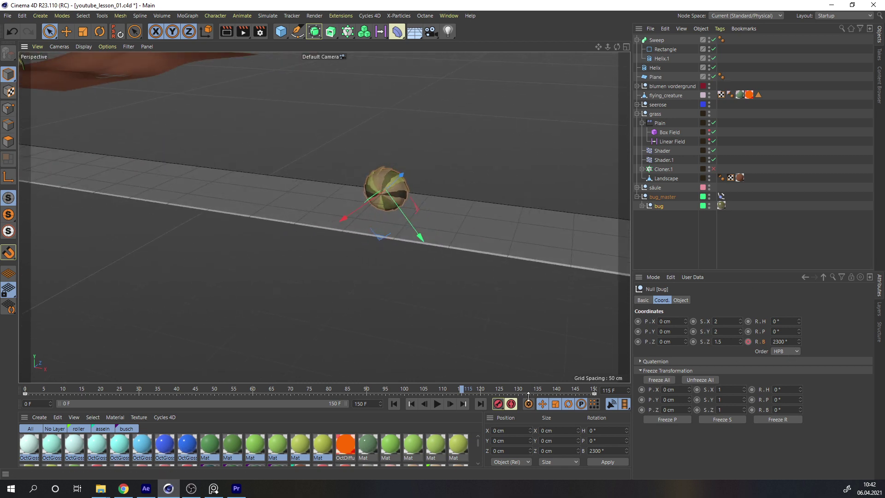
{"action": "left_click_drag", "start_coordinate": [462, 390], "coordinate": [237, 388]}
- Add a null object at the strip's start and keyframe its X position of 0 cm at frame 0
{"action": "right_click_drag", "start_coordinate": [255, 177], "coordinate": [137, 211], "text": "alt"}
{"action": "middle_click_drag", "start_coordinate": [175, 162], "coordinate": [243, 226], "text": "alt"}
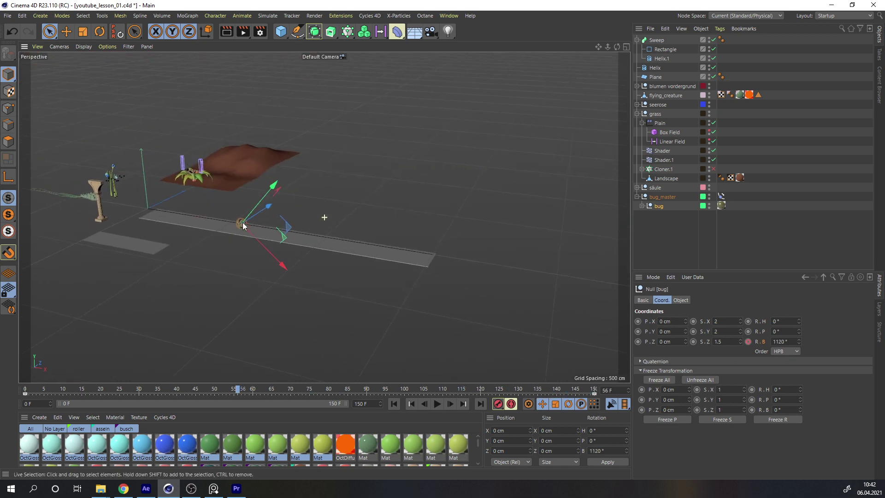
{"action": "left_click_drag", "start_coordinate": [242, 223], "coordinate": [237, 228], "text": "alt"}
{"action": "right_click_drag", "start_coordinate": [238, 229], "coordinate": [281, 198], "text": "alt"}
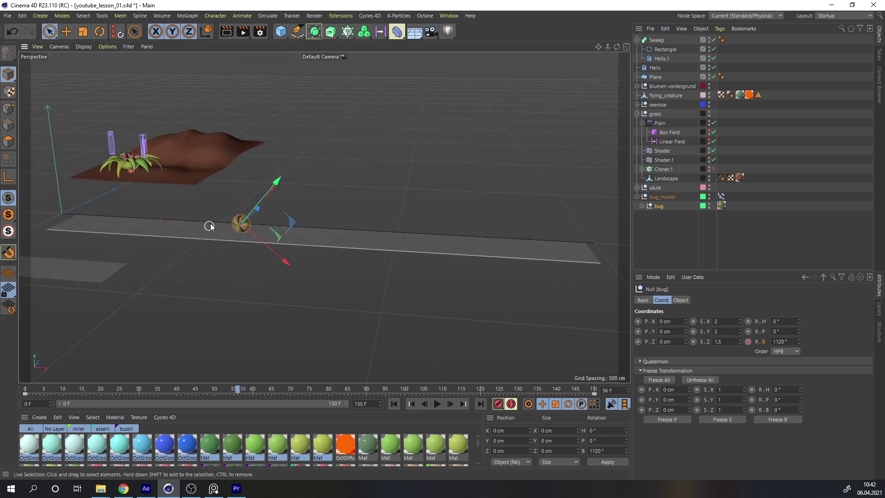
{"action": "left_click", "coordinate": [668, 235]}
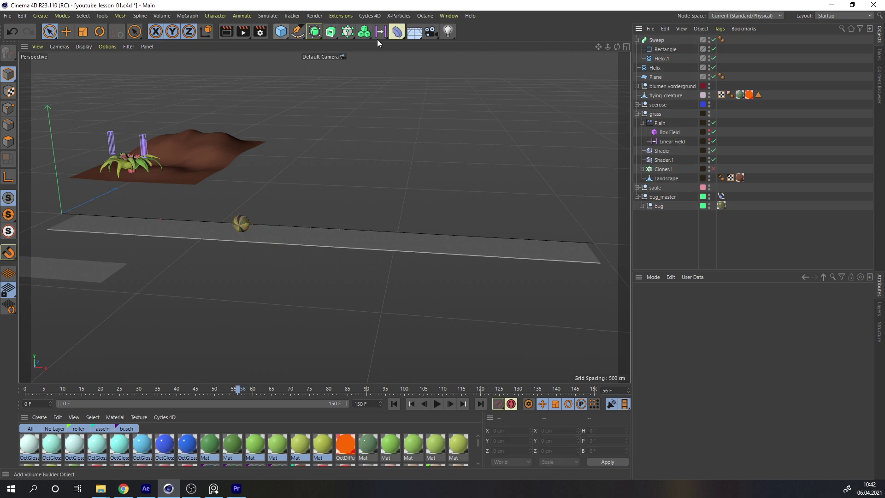
{"action": "left_click_drag", "start_coordinate": [282, 35], "coordinate": [318, 44]}
{"action": "left_click_drag", "start_coordinate": [229, 227], "coordinate": [224, 228], "text": "alt"}
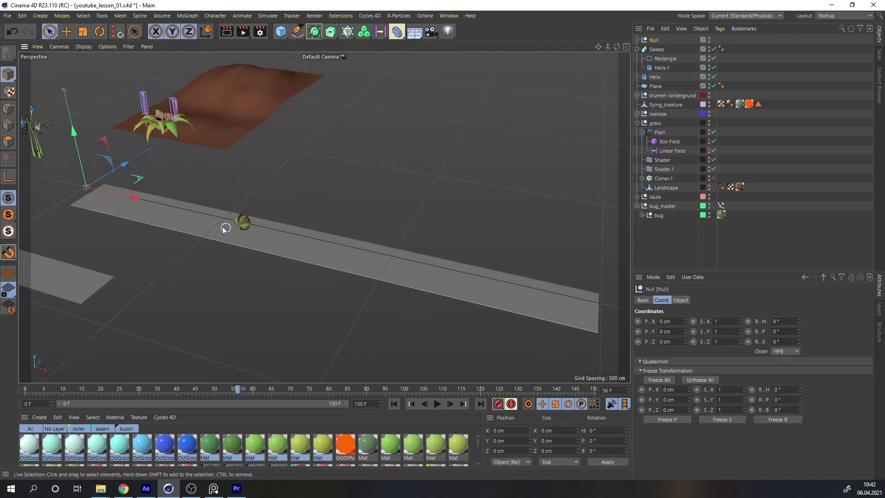
{"action": "right_click_drag", "start_coordinate": [223, 228], "coordinate": [170, 258], "text": "alt"}
{"action": "scroll", "coordinate": [279, 176], "scroll_direction": "up", "scroll_amount": 6}
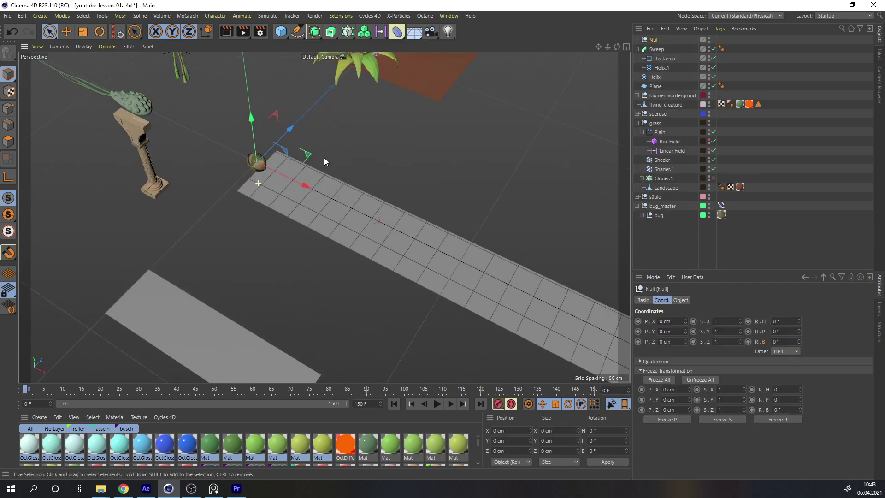
{"action": "left_click_drag", "start_coordinate": [263, 154], "coordinate": [214, 115]}
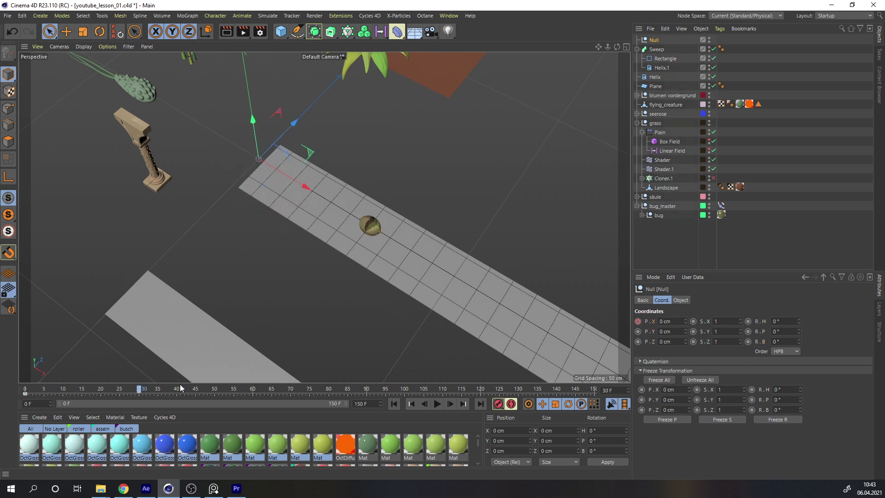
- Move the new null to the strip's far end at frame 150 and keyframe its X position at 1500 cm
{"action": "scroll", "coordinate": [252, 146], "scroll_direction": "down", "scroll_amount": 5}
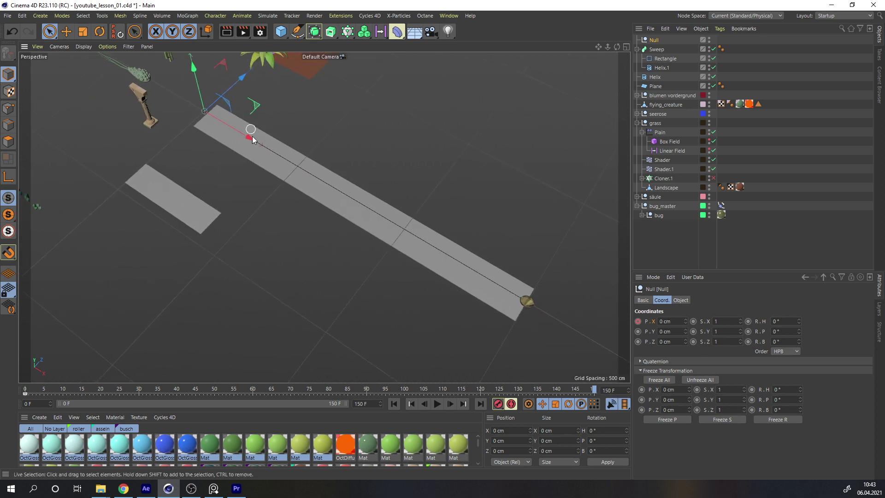
{"action": "left_click_drag", "start_coordinate": [251, 135], "coordinate": [600, 303]}
{"action": "middle_click_drag", "start_coordinate": [510, 292], "coordinate": [381, 220], "text": "alt"}
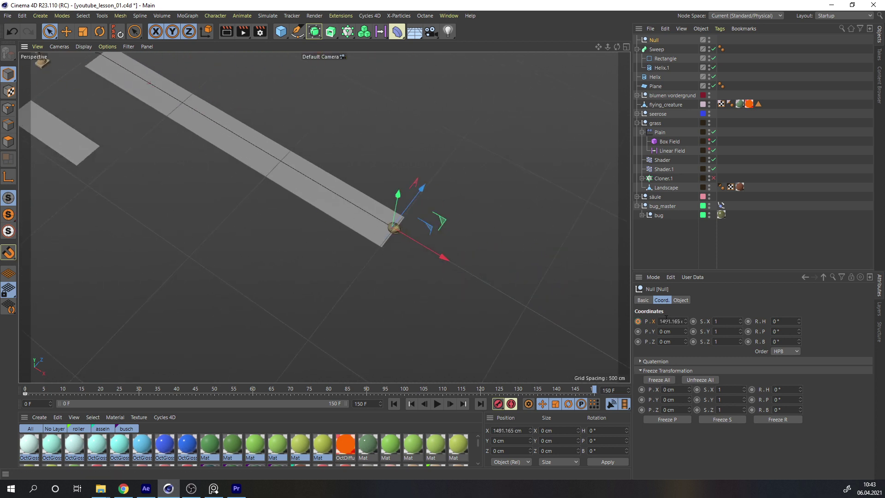
{"action": "left_click", "coordinate": [639, 322]}
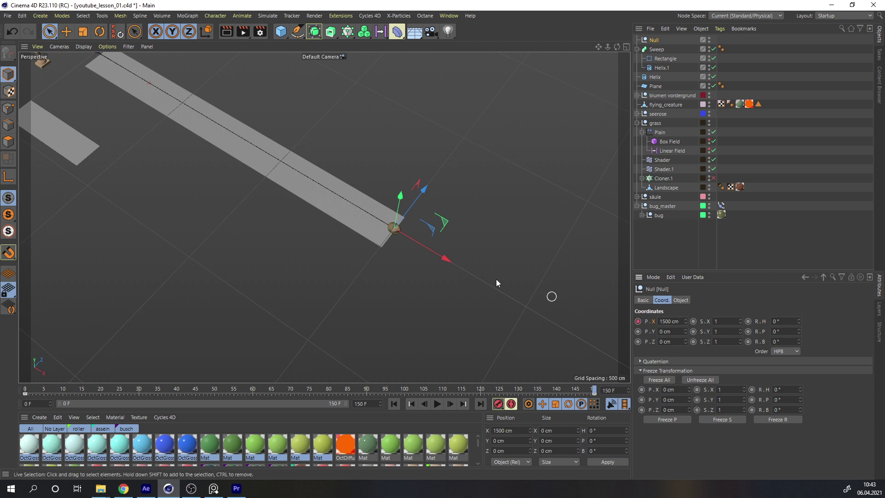
- Add a camera, make it a child of the new null and look through it
{"action": "right_click_drag", "start_coordinate": [368, 232], "coordinate": [424, 224], "text": "alt"}
{"action": "left_click_drag", "start_coordinate": [400, 235], "coordinate": [448, 226], "text": "alt"}
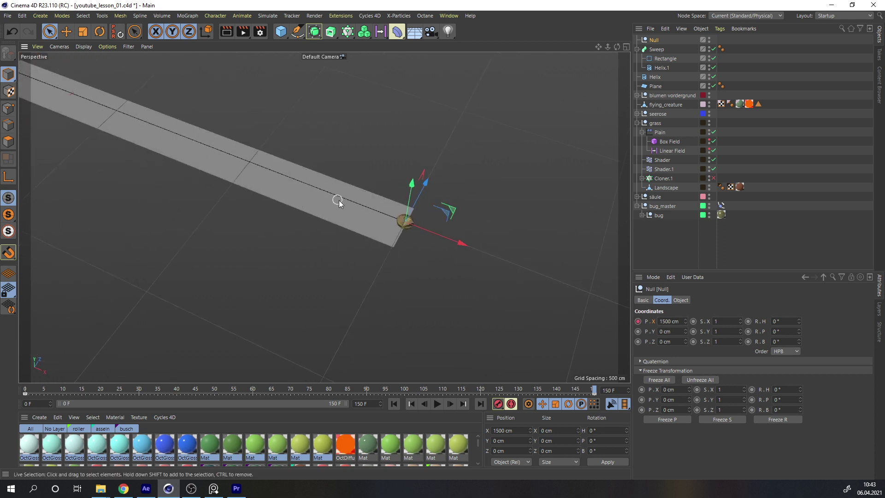
{"action": "middle_click_drag", "start_coordinate": [339, 203], "coordinate": [390, 232], "text": "alt"}
{"action": "left_click_drag", "start_coordinate": [414, 262], "coordinate": [313, 203], "text": "alt"}
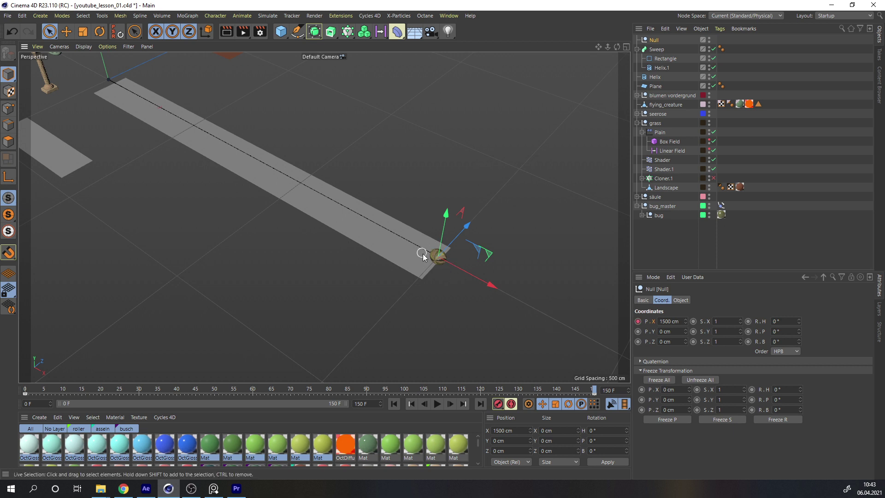
{"action": "left_click", "coordinate": [666, 240]}
{"action": "left_click_drag", "start_coordinate": [432, 32], "coordinate": [468, 43]}
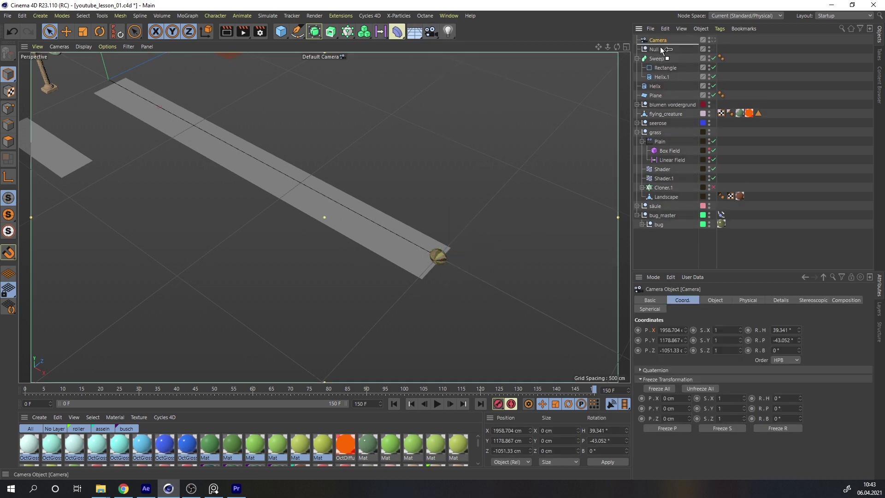
{"action": "left_click", "coordinate": [713, 49]}
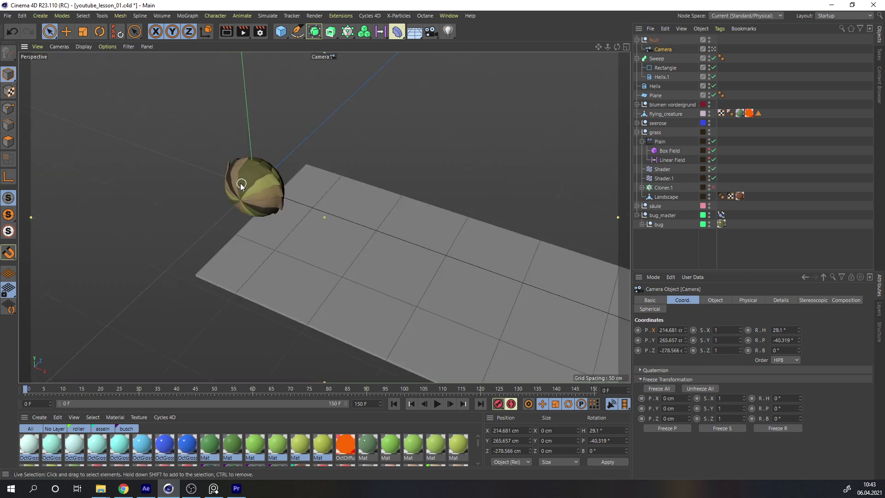
- Frame the bug closely from a lower angle in the camera view and play back the tracking shot
{"action": "scroll", "coordinate": [241, 184], "scroll_direction": "up", "scroll_amount": 3}
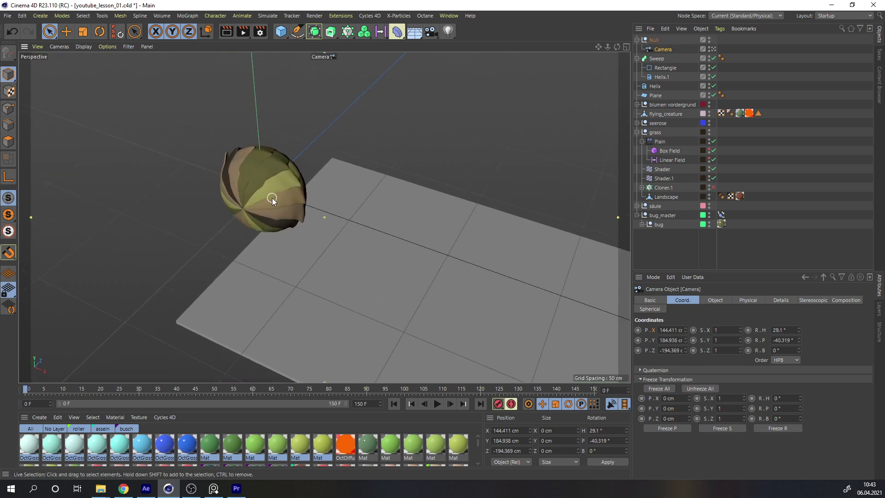
{"action": "left_click_drag", "start_coordinate": [272, 199], "coordinate": [269, 175], "text": "alt"}
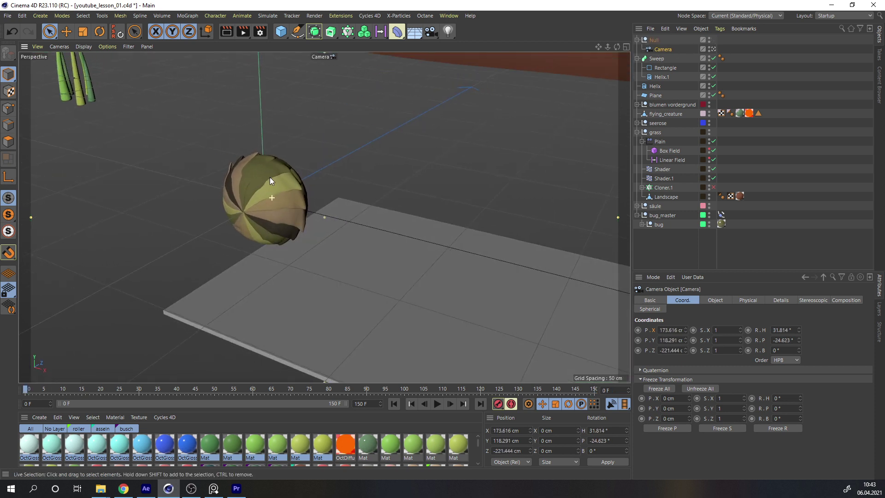
{"action": "scroll", "coordinate": [269, 180], "scroll_direction": "up", "scroll_amount": 2}
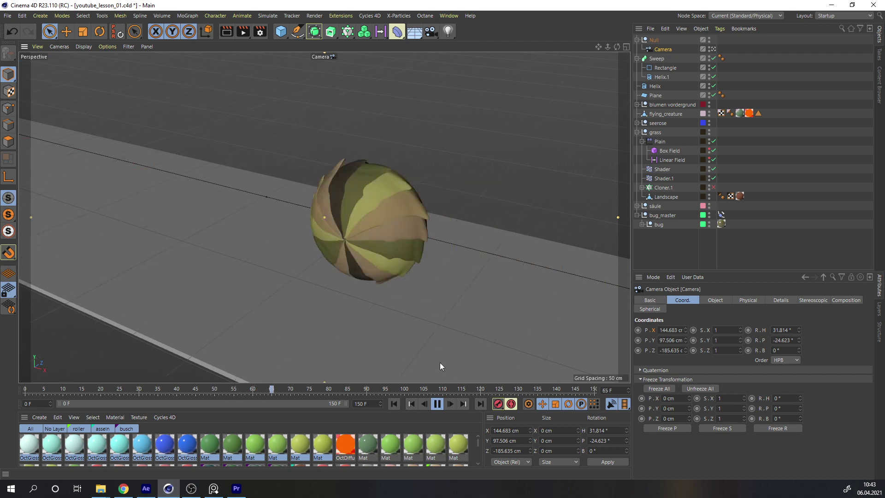
{"action": "left_click", "coordinate": [437, 404]}
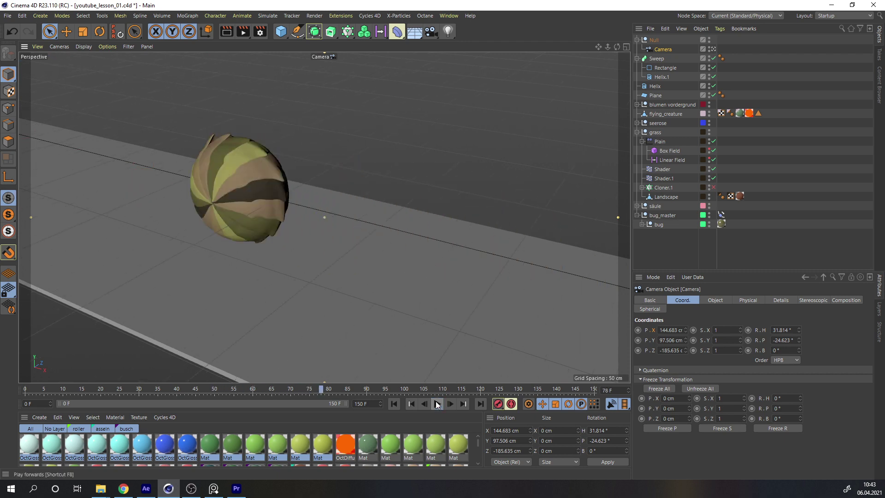
- Show the F-curve of the camera null's X position and set its two keys to linear interpolation
{"action": "left_click", "coordinate": [654, 40]}
{"action": "right_click", "coordinate": [653, 321]}
{"action": "mouse_move", "coordinate": [683, 303]}
{"action": "left_click", "coordinate": [728, 399]}
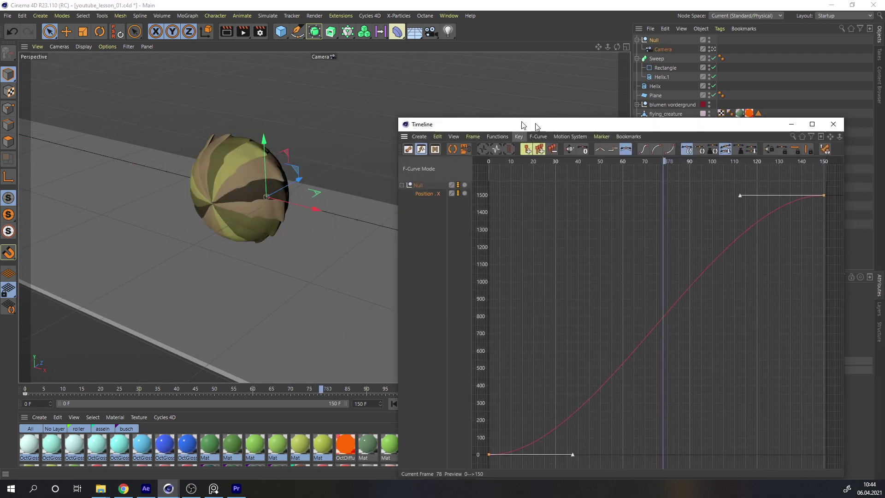
{"action": "left_click_drag", "start_coordinate": [526, 126], "coordinate": [264, 77]}
{"action": "left_click", "coordinate": [379, 102]}
{"action": "left_click", "coordinate": [612, 77]}
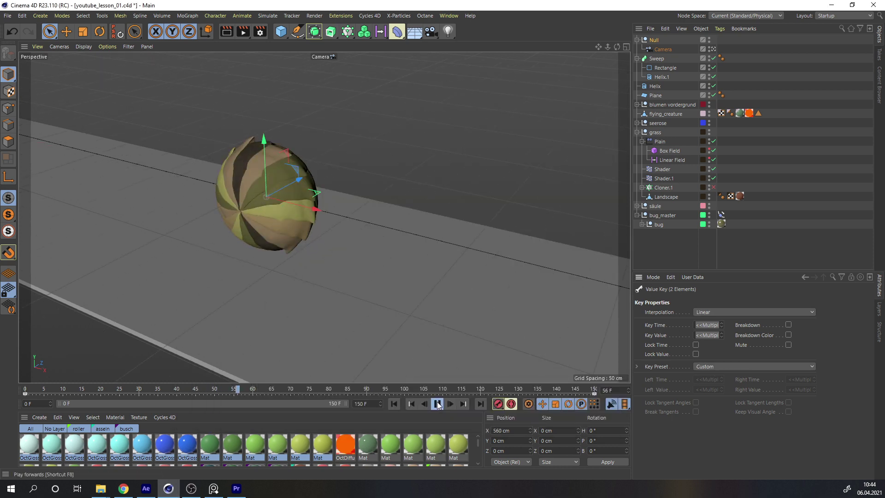
- Play back the tracking shot through the camera and inspect its last frame at the strip's end
{"action": "left_click", "coordinate": [437, 403]}
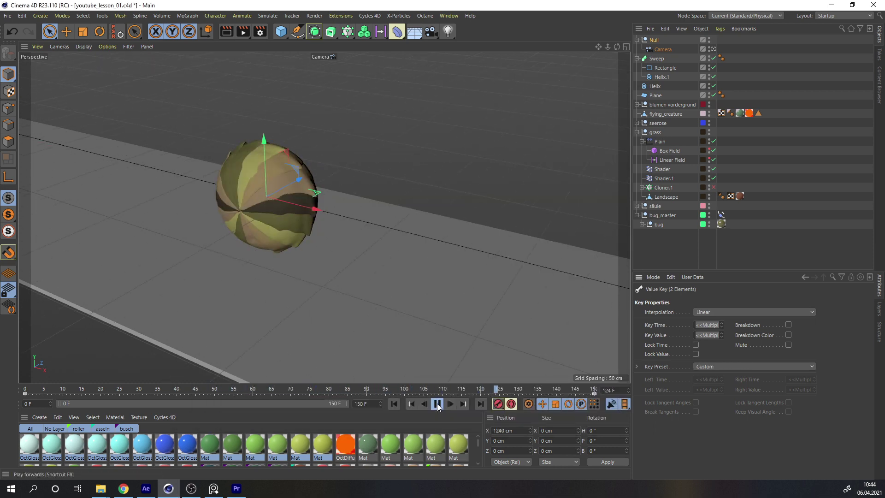
{"action": "left_click", "coordinate": [437, 404]}
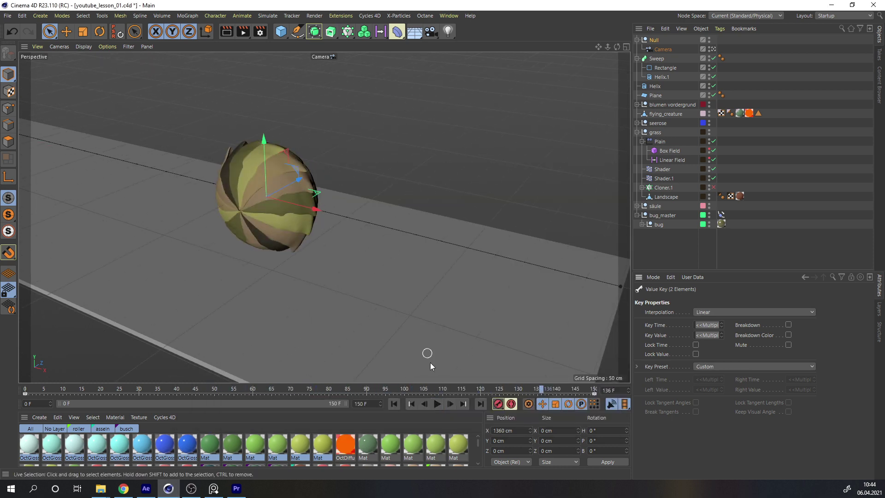
{"action": "left_click", "coordinate": [437, 404]}
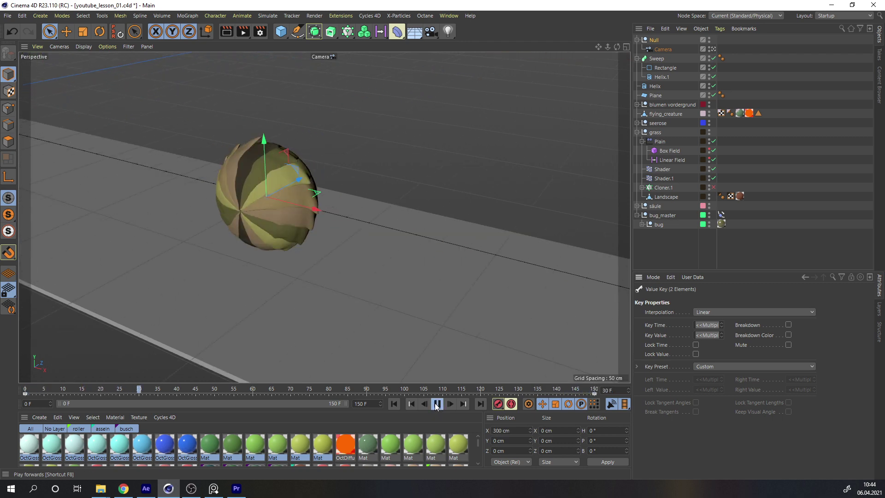
{"action": "left_click", "coordinate": [437, 406]}
{"action": "left_click_drag", "start_coordinate": [422, 393], "coordinate": [603, 392]}
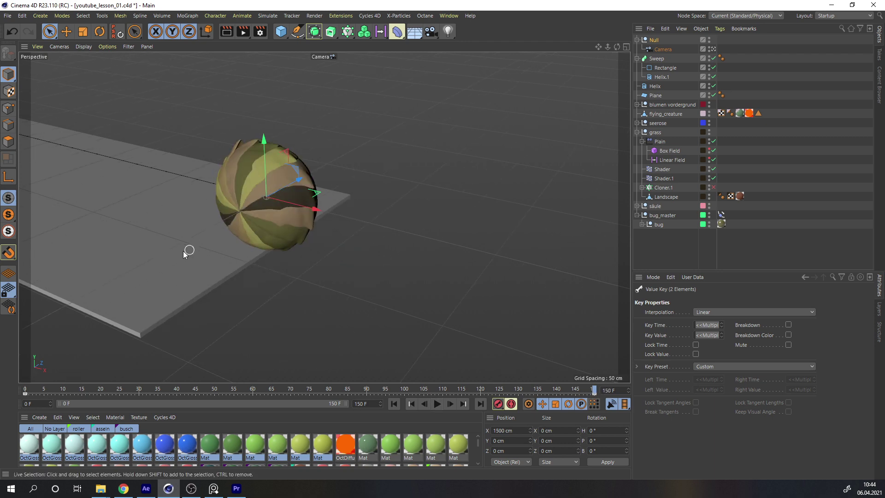
- Leave the camera view and duplicate the swept strip
{"action": "left_click", "coordinate": [712, 48]}
{"action": "scroll", "coordinate": [405, 254], "scroll_direction": "down", "scroll_amount": 5}
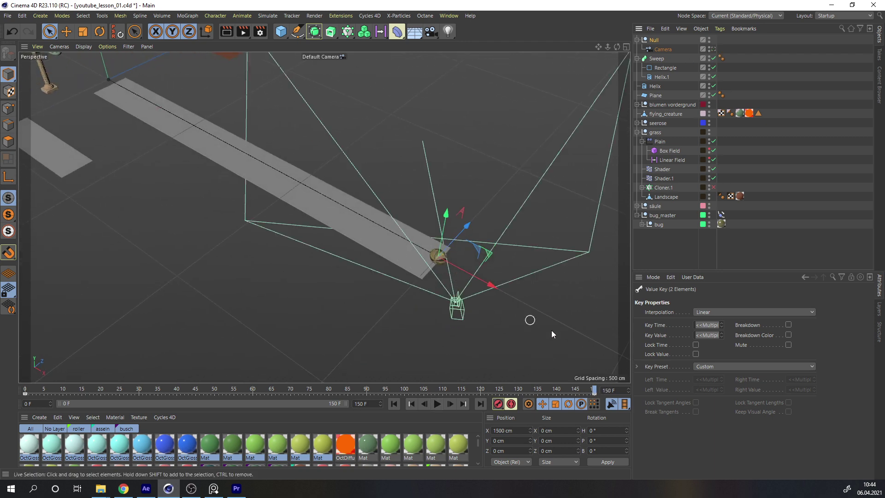
{"action": "left_click", "coordinate": [291, 183]}
{"action": "left_click", "coordinate": [637, 59]}
{"action": "left_click_drag", "start_coordinate": [657, 59], "coordinate": [659, 64], "text": "ctrl"}
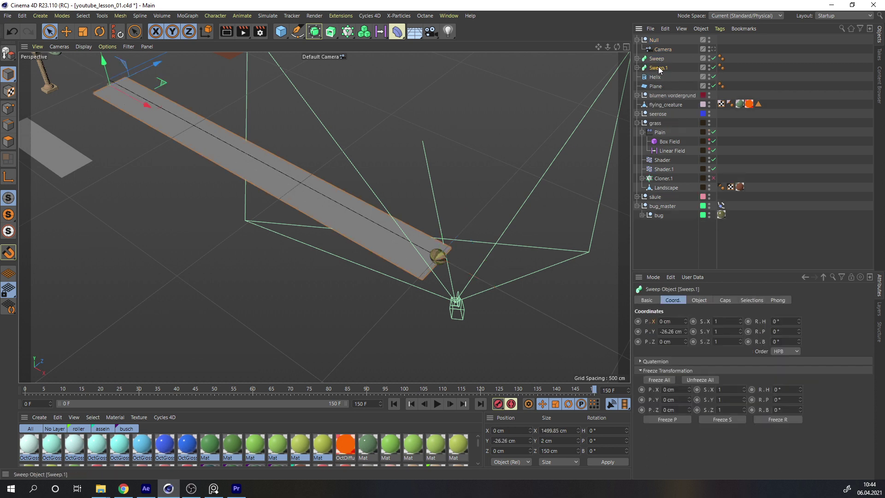
- Set the duplicated strip's X position to 1500 cm to extend the path beyond the first strip
{"action": "left_click", "coordinate": [669, 321]}
{"action": "type", "text": "1500"}
{"action": "key", "text": "Return"}
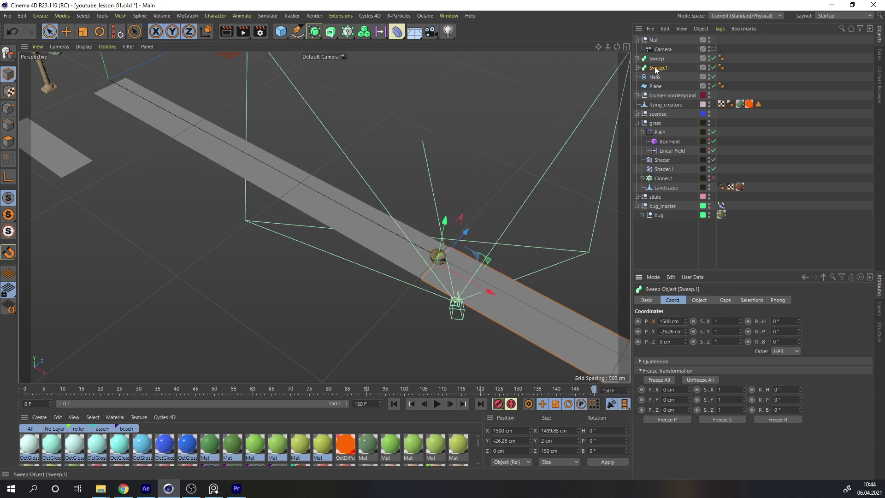
- Duplicate the second swept strip and set the copy's X position to -1500 cm to extend the path backwards
{"action": "left_click_drag", "start_coordinate": [656, 69], "coordinate": [659, 75], "text": "ctrl"}
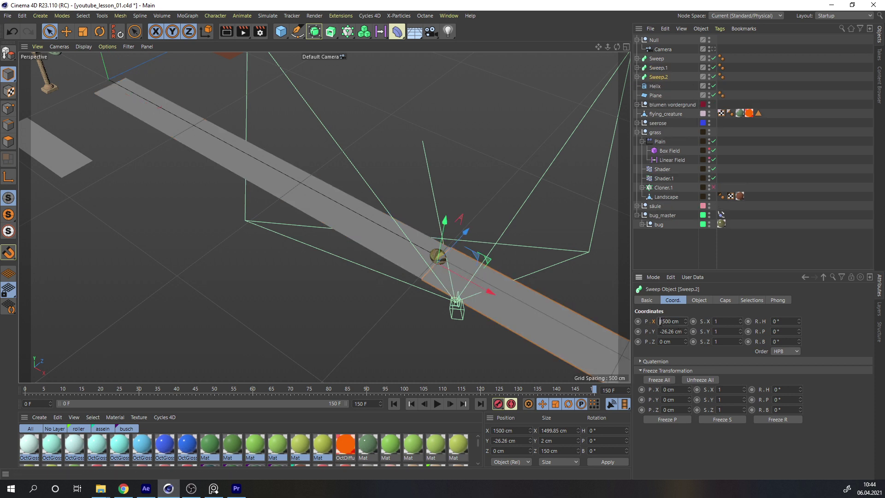
{"action": "type", "text": "-"}
{"action": "key", "text": "Return"}
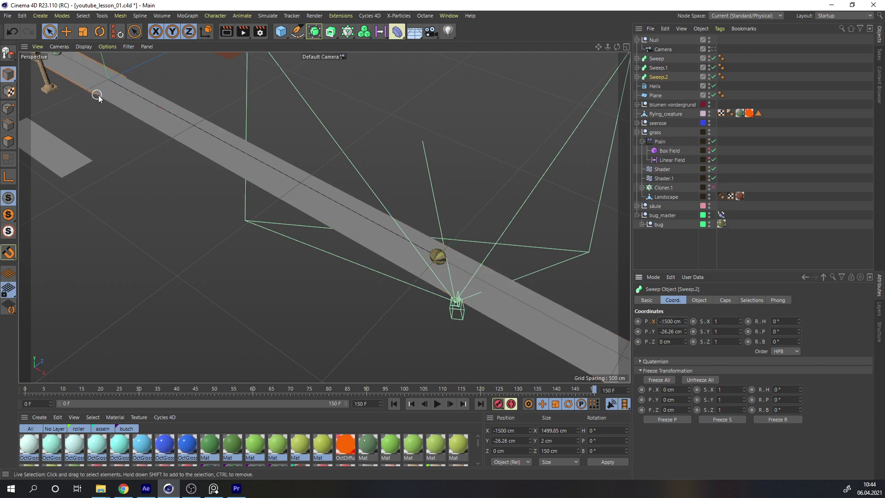
- View the scene through the camera, play and scrub the tracking shot, and inspect the path around the bug
{"action": "left_click", "coordinate": [713, 49]}
{"action": "left_click_drag", "start_coordinate": [28, 389], "coordinate": [477, 377]}
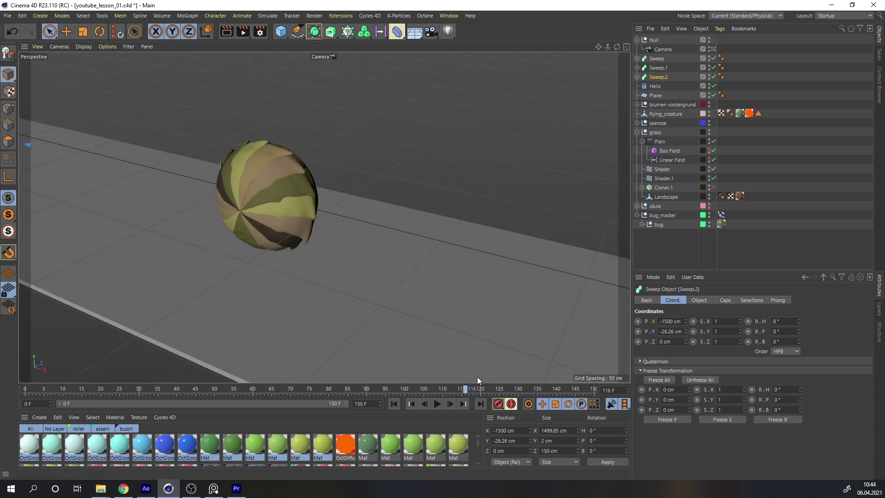
{"action": "left_click", "coordinate": [437, 404]}
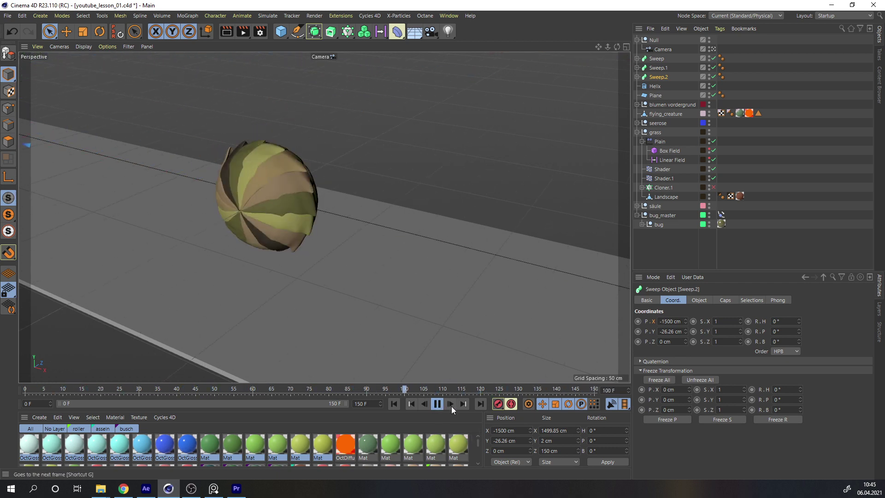
{"action": "left_click", "coordinate": [545, 389]}
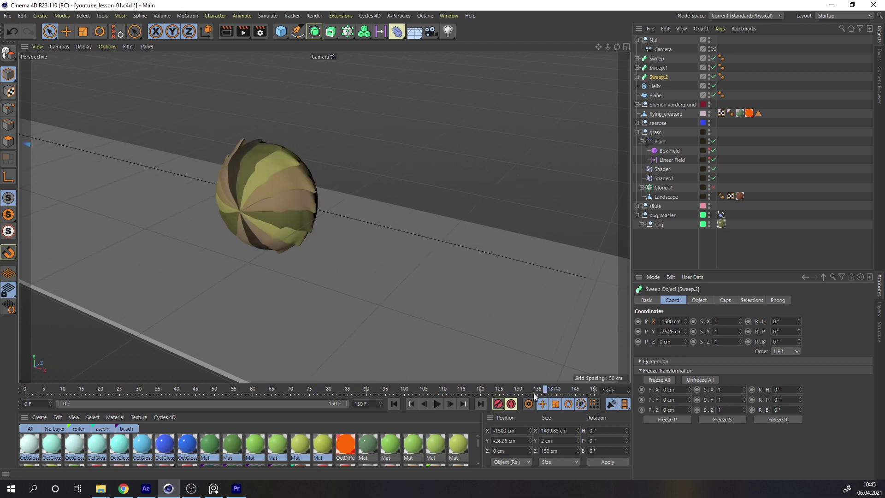
{"action": "left_click", "coordinate": [351, 390]}
{"action": "left_click_drag", "start_coordinate": [355, 391], "coordinate": [599, 392]}
{"action": "left_click", "coordinate": [24, 389]}
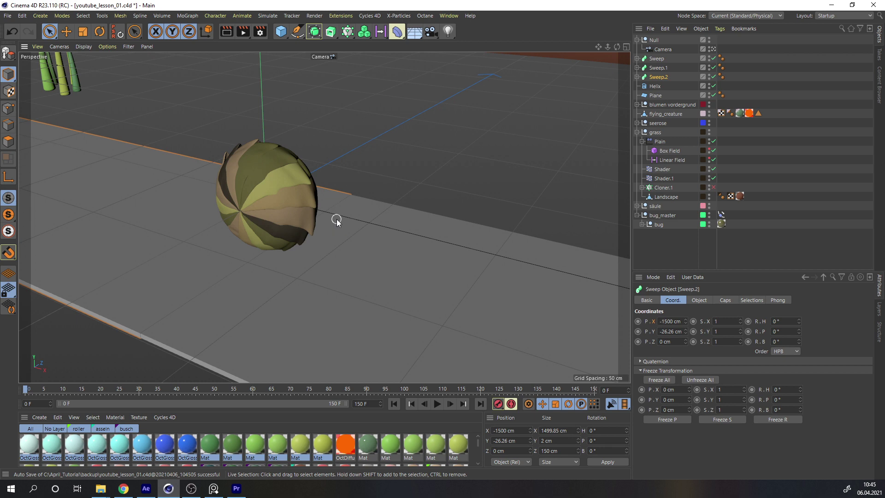
- Alternate repeatedly between the first and last frames to compare the bug's position and shell rotation at the loop point
{"action": "key", "text": "shift+g"}
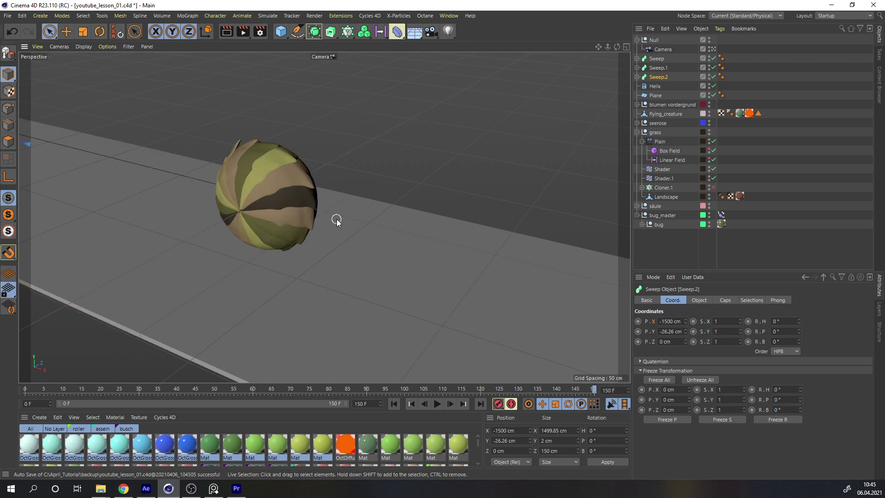
{"action": "key", "text": "shift+f"}
{"action": "key", "text": "shift+g"}
{"action": "key", "text": "shift+f"}
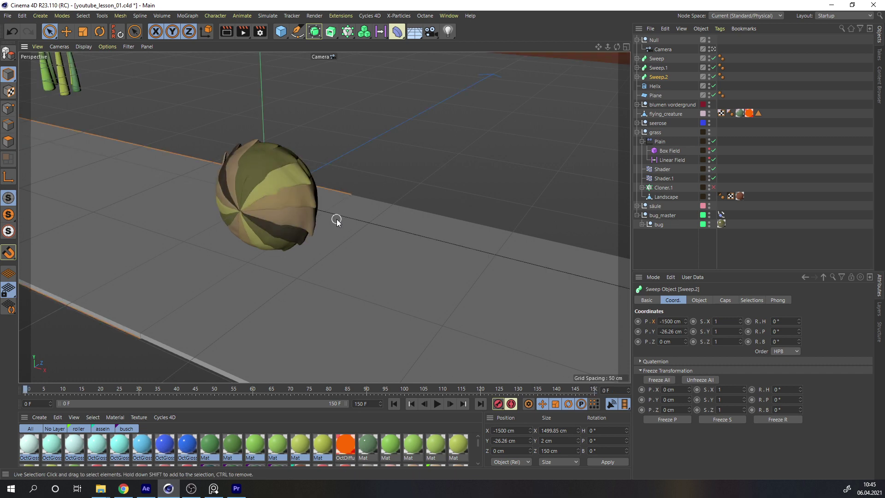
{"action": "key", "text": "shift+g"}
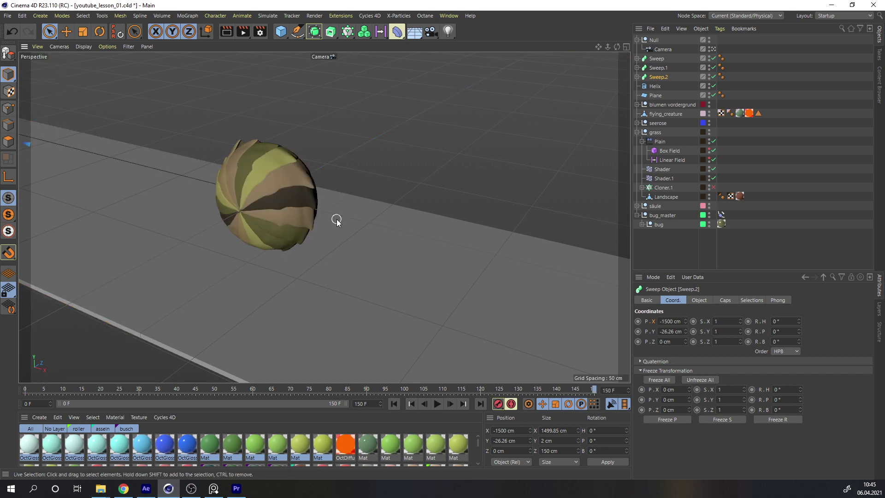
{"action": "key", "text": "shift+f"}
{"action": "key", "text": "shift+g"}
{"action": "key", "text": "shift+f"}
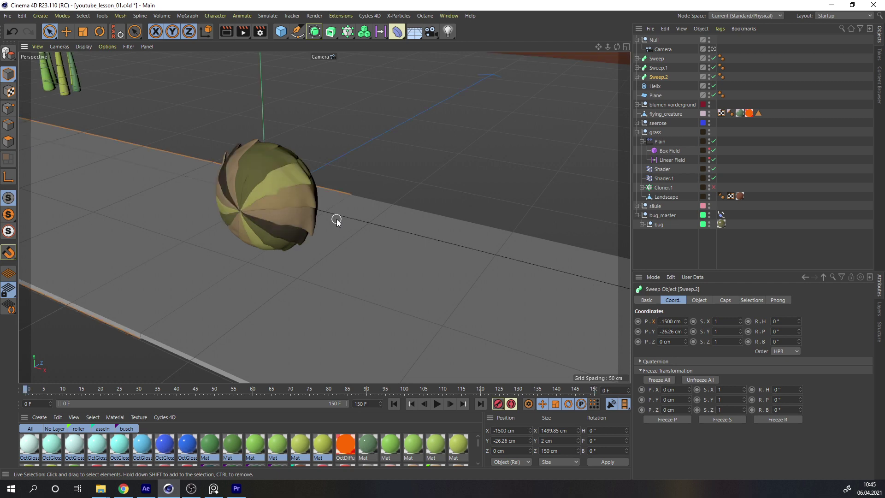
{"action": "key", "text": "shift+g"}
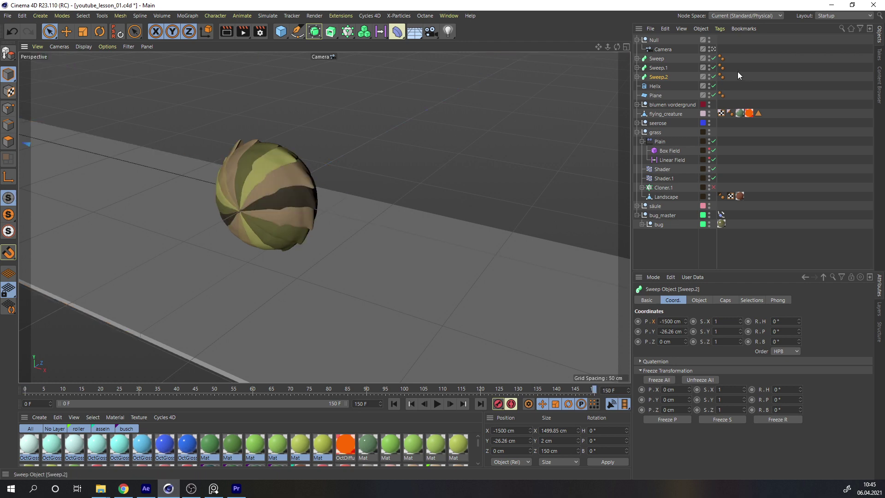
- Examine the keyed bank rotation of the bug null over the timeline and compare it with its bug_master parent
{"action": "left_click", "coordinate": [659, 224]}
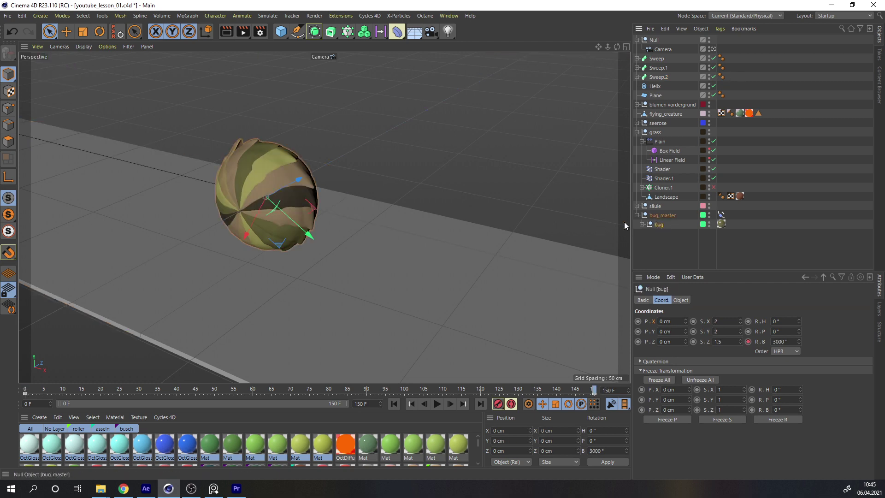
{"action": "left_click_drag", "start_coordinate": [25, 390], "coordinate": [129, 394]}
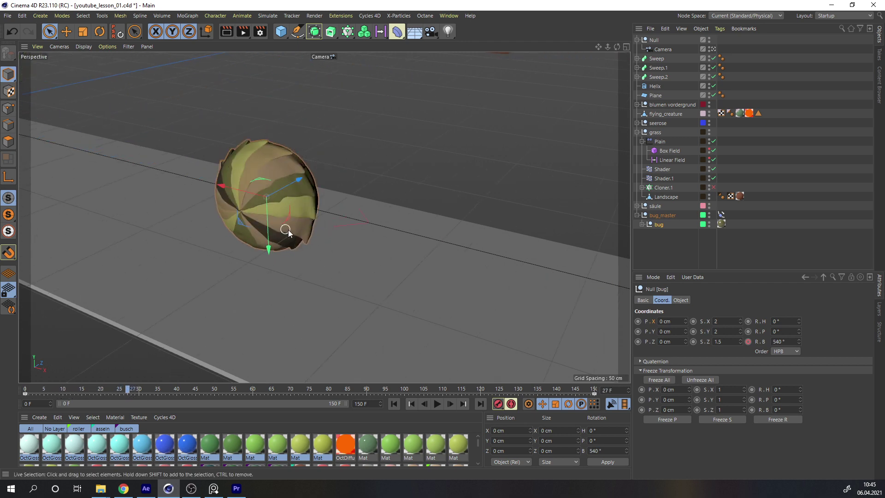
{"action": "left_click_drag", "start_coordinate": [287, 390], "coordinate": [640, 380]}
{"action": "left_click", "coordinate": [663, 215]}
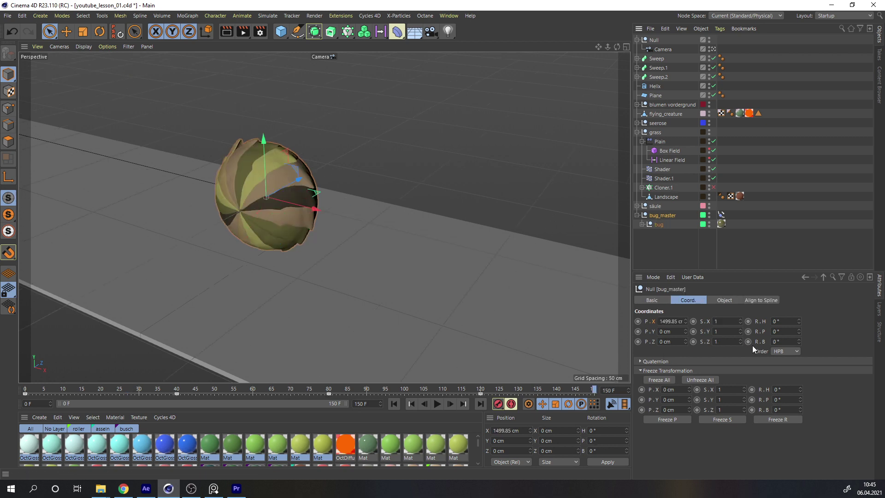
{"action": "left_click", "coordinate": [663, 227]}
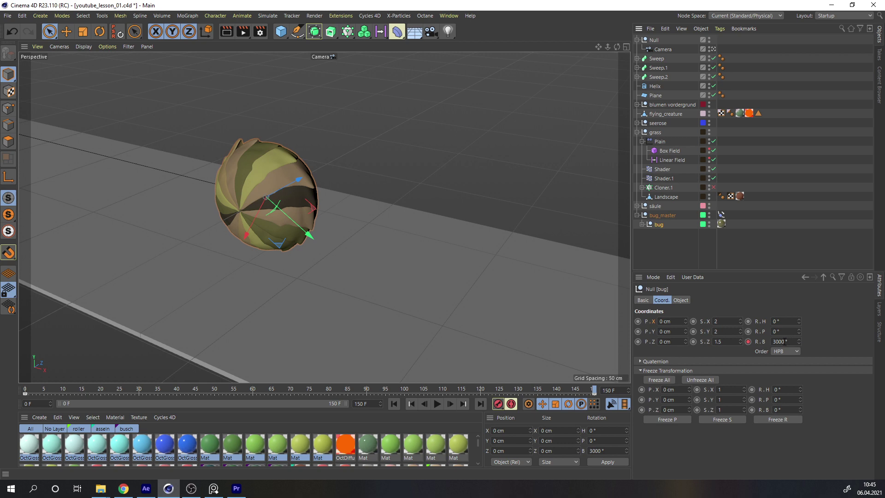
- Change the bug null's bank rotation at frame 150 to a whole multiple of 360° and scrub through the timeline
{"action": "left_click_drag", "start_coordinate": [786, 342], "coordinate": [762, 342]}
{"action": "type", "text": "360"}
{"action": "key", "text": "Return"}
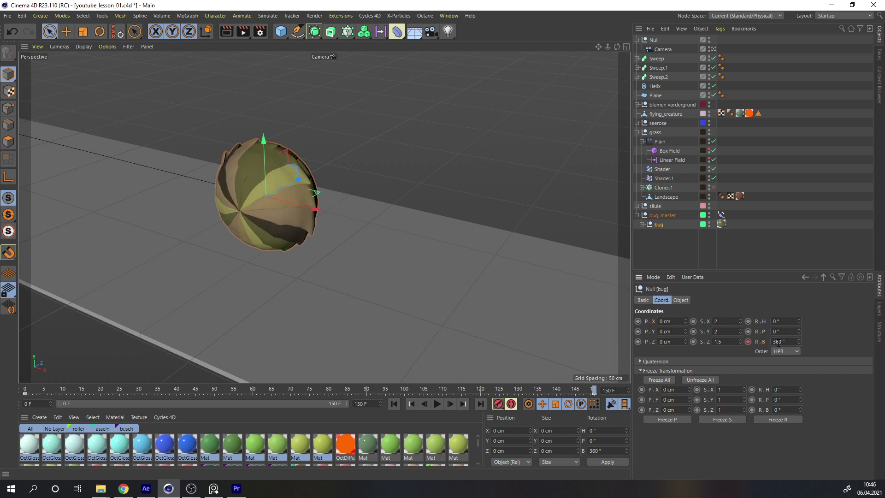
{"action": "left_click_drag", "start_coordinate": [18, 391], "coordinate": [595, 391]}
{"action": "left_click_drag", "start_coordinate": [18, 391], "coordinate": [601, 395]}
{"action": "key", "text": "Return"}
{"action": "left_click_drag", "start_coordinate": [594, 393], "coordinate": [0, 382]}
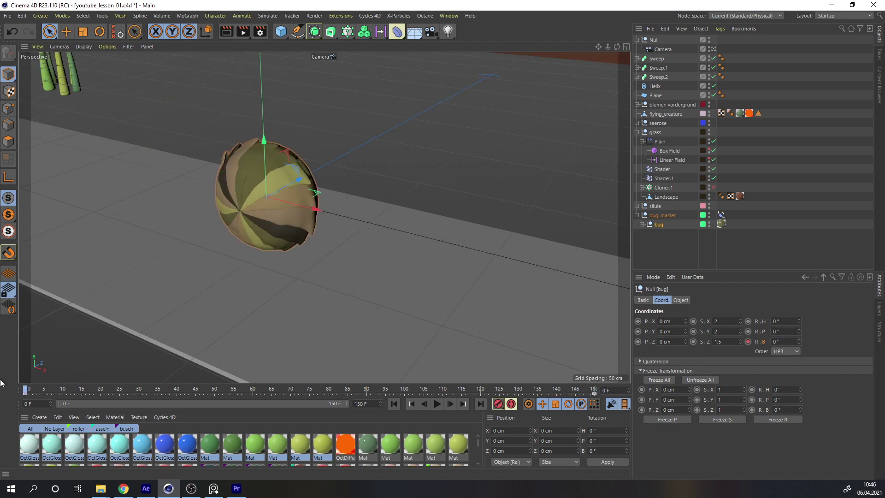
- Play back the rolling bug through the camera and inspect frames 150 and 149 at the end of the loop
{"action": "left_click", "coordinate": [437, 404]}
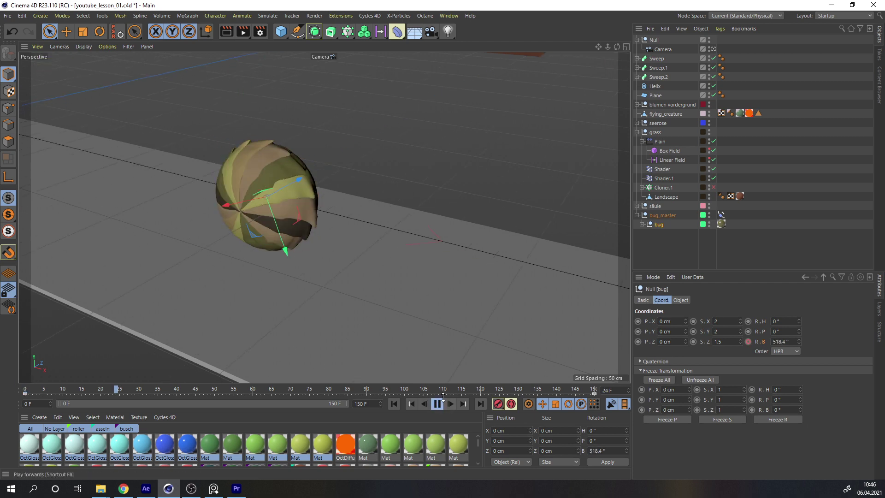
{"action": "left_click", "coordinate": [481, 187]}
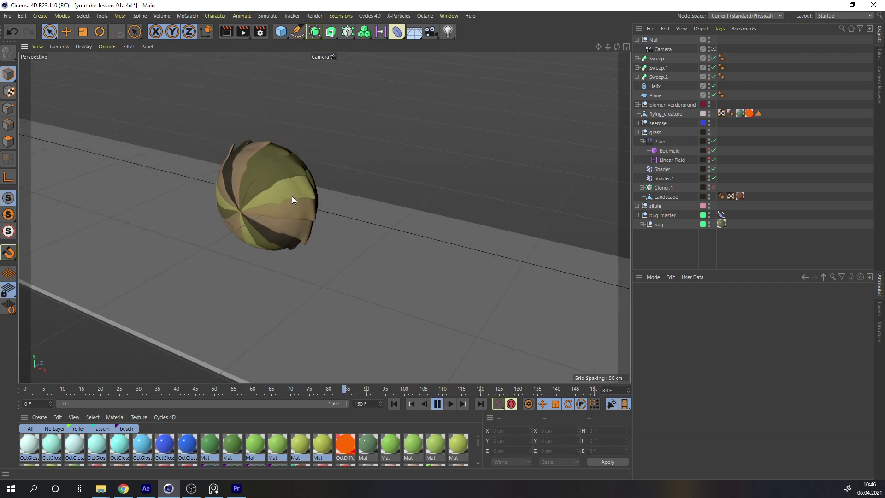
{"action": "left_click", "coordinate": [438, 404]}
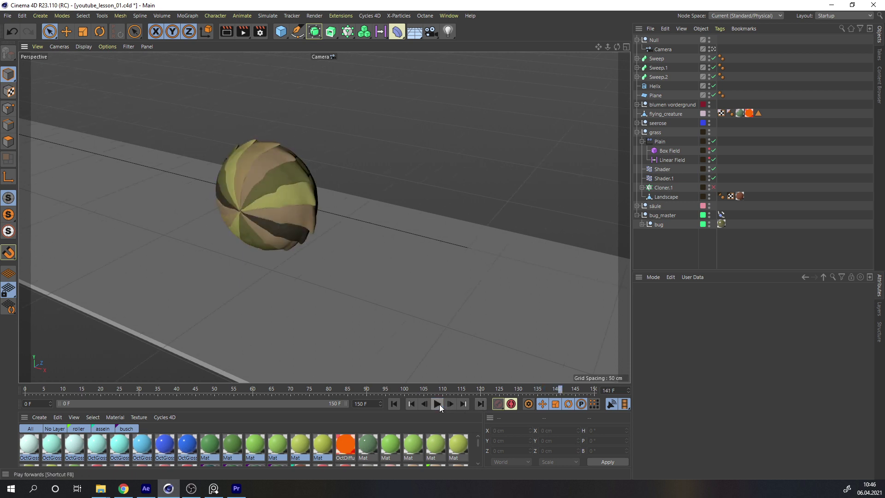
{"action": "left_click_drag", "start_coordinate": [578, 391], "coordinate": [593, 374]}
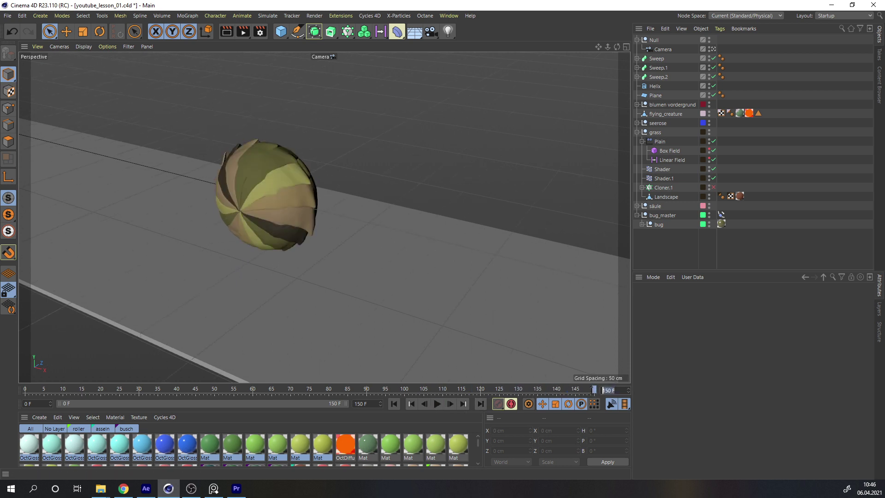
{"action": "left_click", "coordinate": [591, 394]}
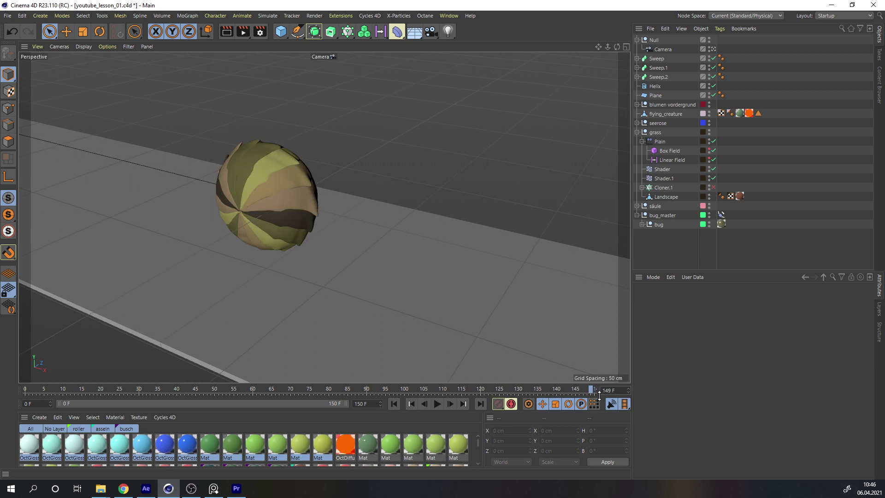
- Set the animation's end frame to 149 to drop the duplicate loop frame
{"action": "left_click", "coordinate": [365, 404]}
{"action": "type", "text": "149"}
{"action": "key", "text": "Return"}
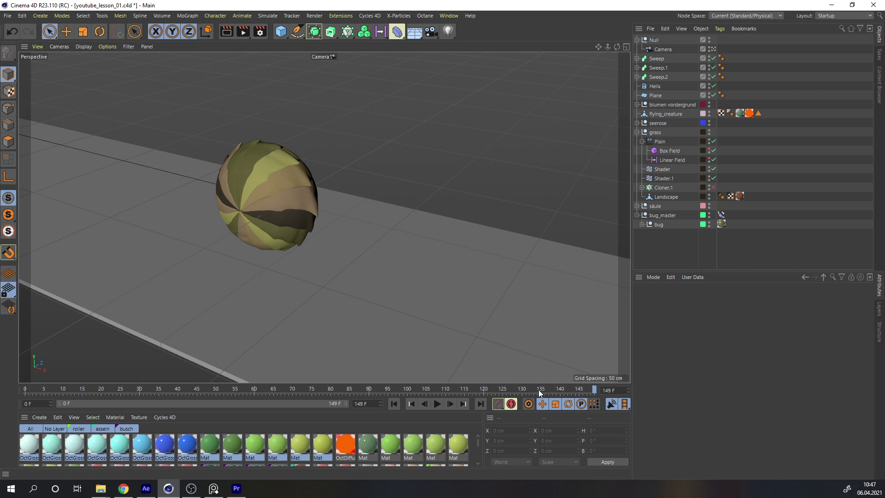
- Set the animation's end frame back to 150
{"action": "left_click_drag", "start_coordinate": [369, 405], "coordinate": [350, 412]}
{"action": "type", "text": "1"}
{"action": "type", "text": "150"}
{"action": "key", "text": "Return"}
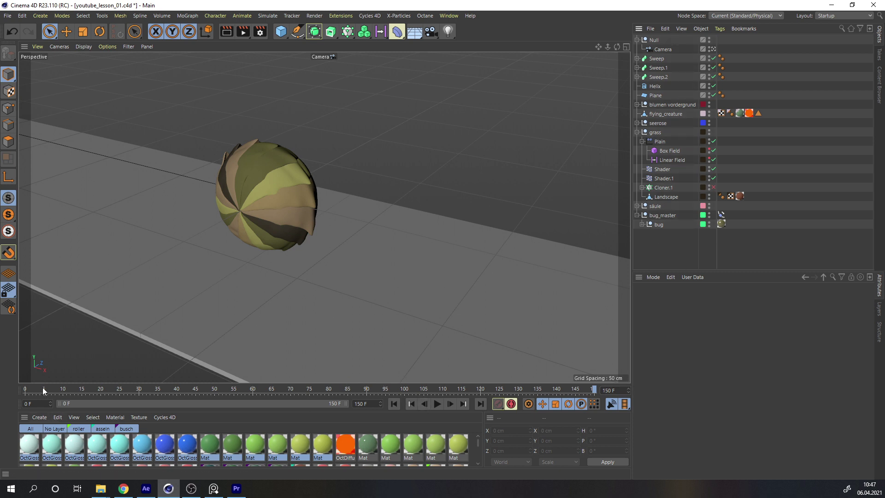
- Leave the camera view around frame 80 and look over the extended path and surrounding assets from outside
{"action": "left_click_drag", "start_coordinate": [42, 389], "coordinate": [329, 388]}
{"action": "left_click", "coordinate": [713, 49]}
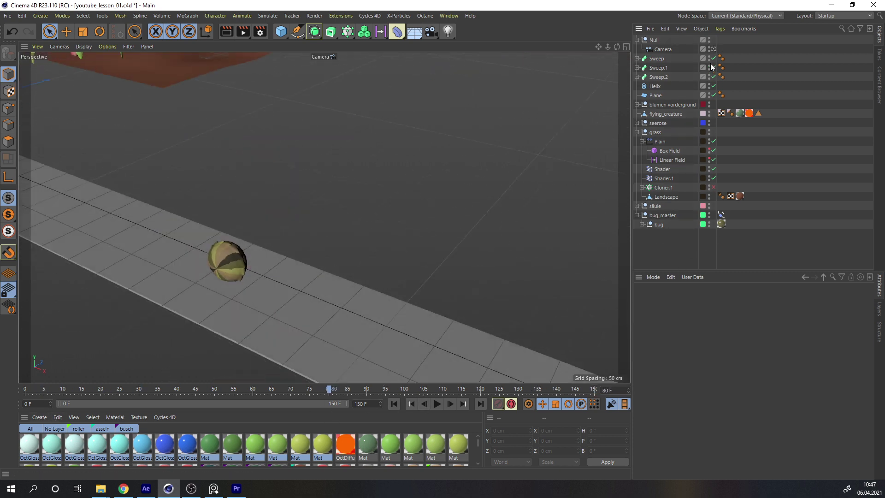
{"action": "left_click", "coordinate": [713, 49]}
{"action": "scroll", "coordinate": [306, 160], "scroll_direction": "down", "scroll_amount": 8}
{"action": "middle_click_drag", "start_coordinate": [236, 142], "coordinate": [301, 206], "text": "alt"}
{"action": "left_click_drag", "start_coordinate": [302, 207], "coordinate": [325, 205], "text": "alt"}
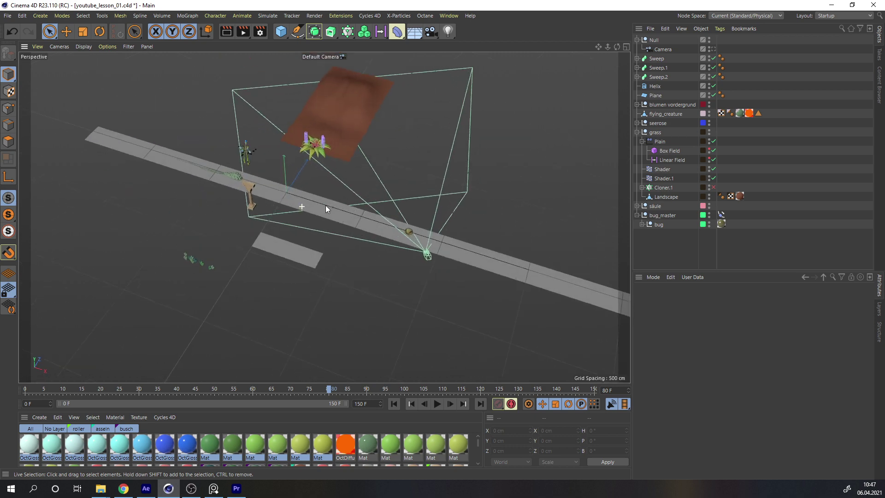
{"action": "scroll", "coordinate": [352, 164], "scroll_direction": "up", "scroll_amount": 2}
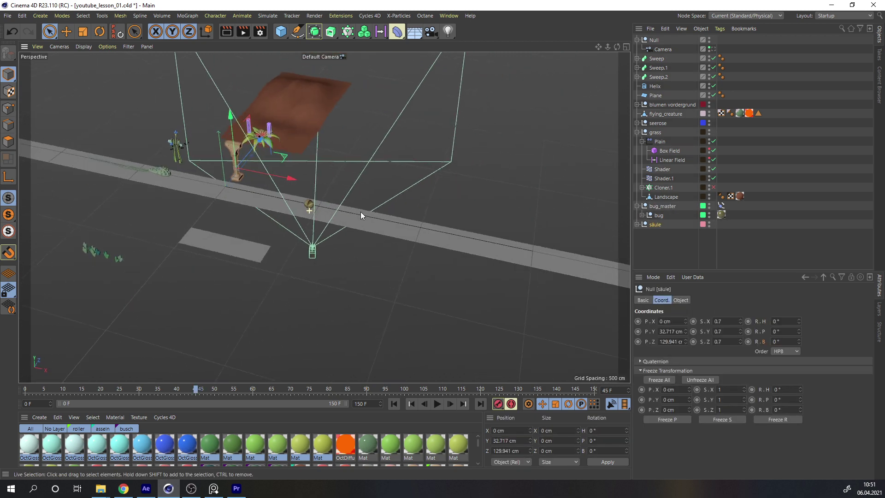
- Play and scrub the animation from the outside view to watch the bug and camera travel along the path
{"action": "left_click_drag", "start_coordinate": [361, 212], "coordinate": [292, 209], "text": "alt"}
{"action": "key", "text": "F8"}
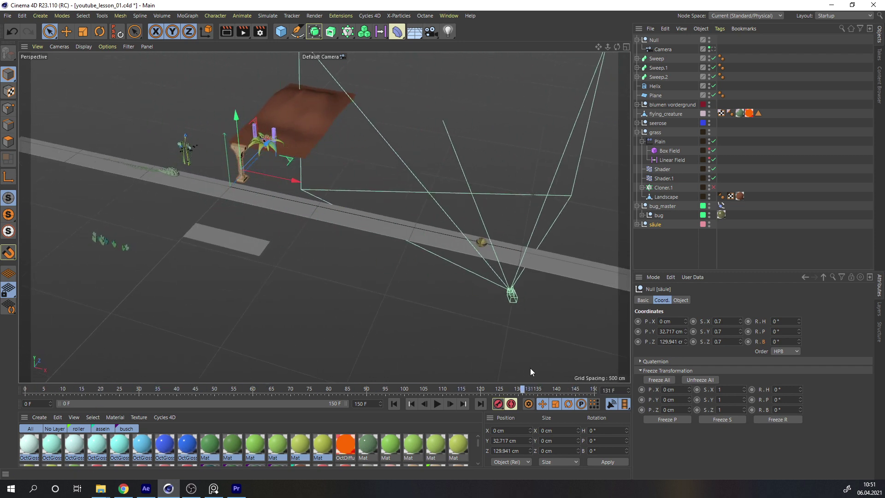
{"action": "left_click_drag", "start_coordinate": [510, 372], "coordinate": [507, 368]}
{"action": "mouse_move", "coordinate": [298, 185]}
{"action": "left_mouse_down", "text": "alt"}
{"action": "mouse_move", "coordinate": [273, 193]}
{"action": "mouse_move", "coordinate": [289, 180]}
{"action": "left_mouse_up", "text": "alt"}
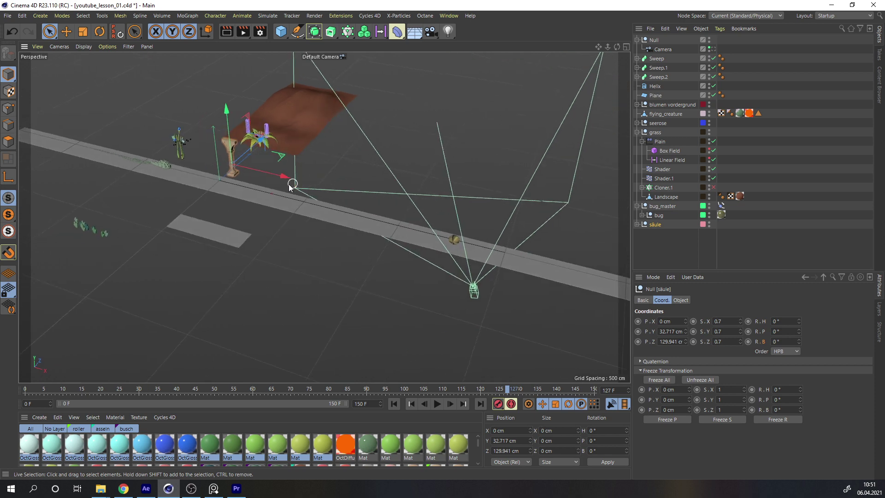
- Examine the column and the plants beside the path up close from several angles
{"action": "middle_click_drag", "start_coordinate": [184, 155], "coordinate": [248, 158], "text": "alt"}
{"action": "right_click_drag", "start_coordinate": [289, 155], "coordinate": [405, 140], "text": "alt"}
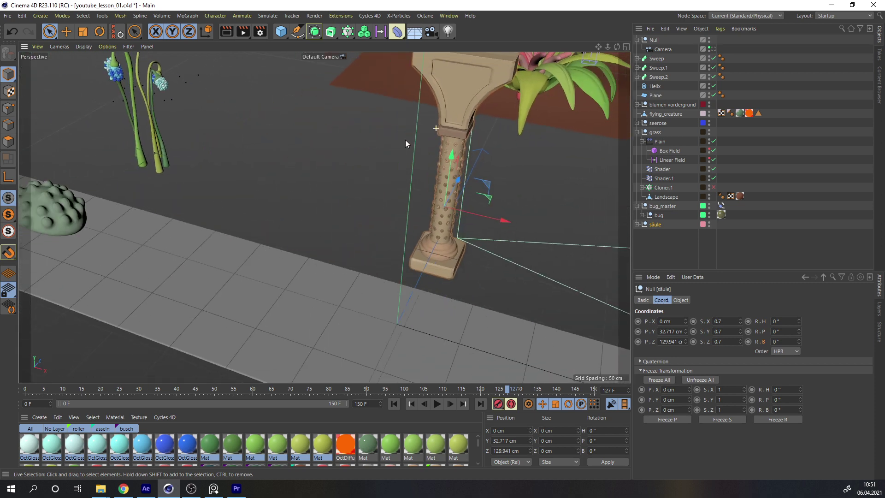
{"action": "right_click_drag", "start_coordinate": [326, 217], "coordinate": [431, 153], "text": "alt"}
{"action": "left_click_drag", "start_coordinate": [410, 223], "coordinate": [404, 232], "text": "alt"}
{"action": "right_click_drag", "start_coordinate": [380, 273], "coordinate": [430, 265], "text": "alt"}
{"action": "middle_click_drag", "start_coordinate": [369, 148], "coordinate": [360, 306], "text": "alt"}
{"action": "left_click_drag", "start_coordinate": [400, 166], "coordinate": [379, 198], "text": "alt"}
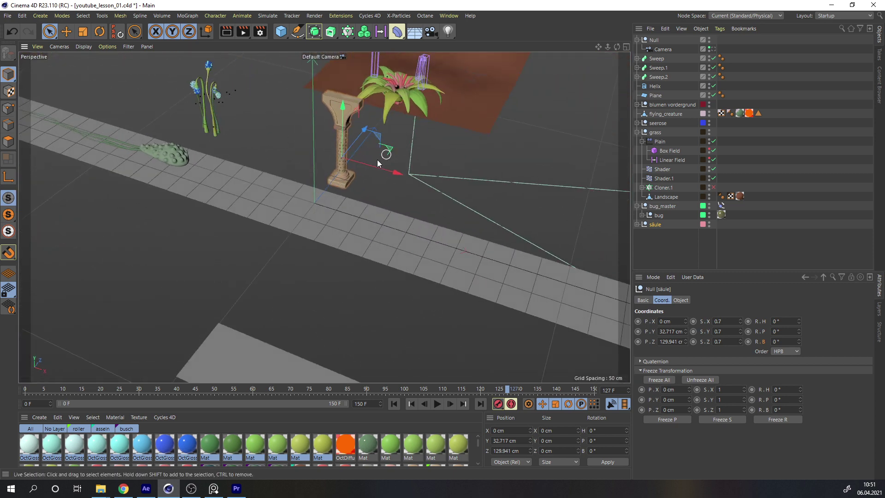
- Return to frame 0 and look over the path from the starting assets to its far end
{"action": "scroll", "coordinate": [328, 205], "scroll_direction": "down", "scroll_amount": 5}
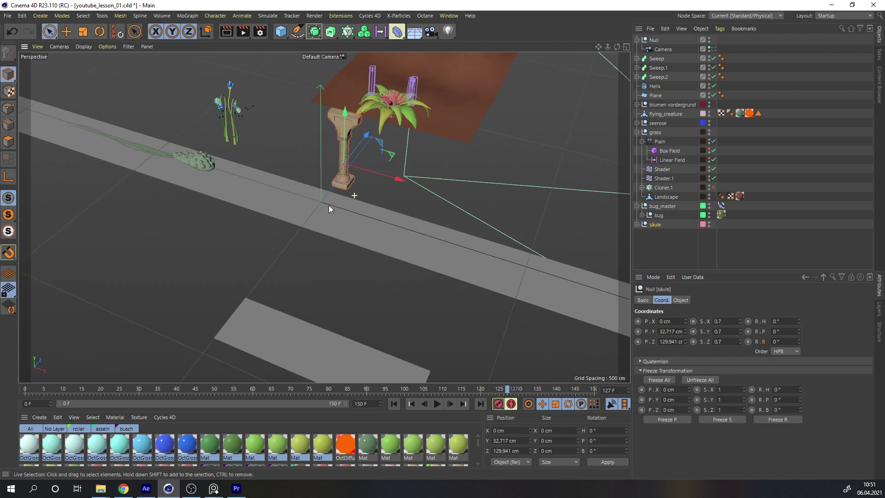
{"action": "left_click_drag", "start_coordinate": [334, 203], "coordinate": [308, 189], "text": "alt"}
{"action": "middle_click_drag", "start_coordinate": [309, 189], "coordinate": [226, 177], "text": "alt"}
{"action": "left_click_drag", "start_coordinate": [57, 390], "coordinate": [2, 397]}
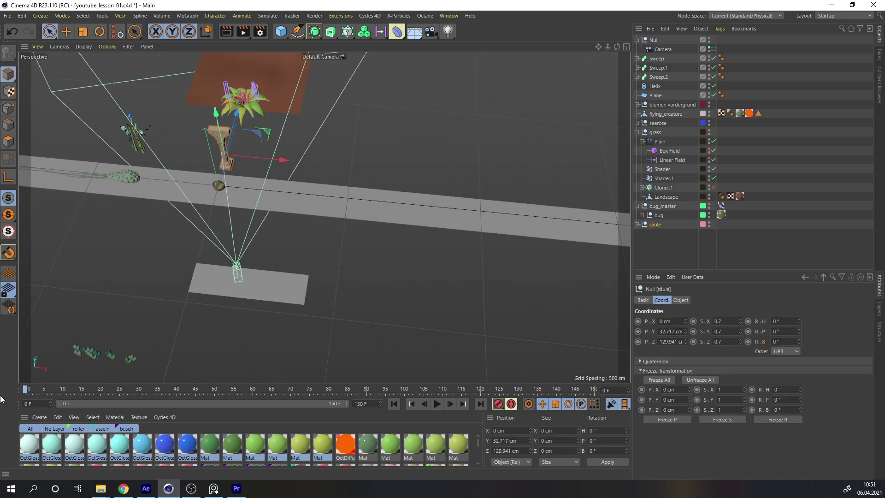
{"action": "scroll", "coordinate": [189, 191], "scroll_direction": "down", "scroll_amount": 3}
{"action": "left_click_drag", "start_coordinate": [189, 192], "coordinate": [127, 147], "text": "alt"}
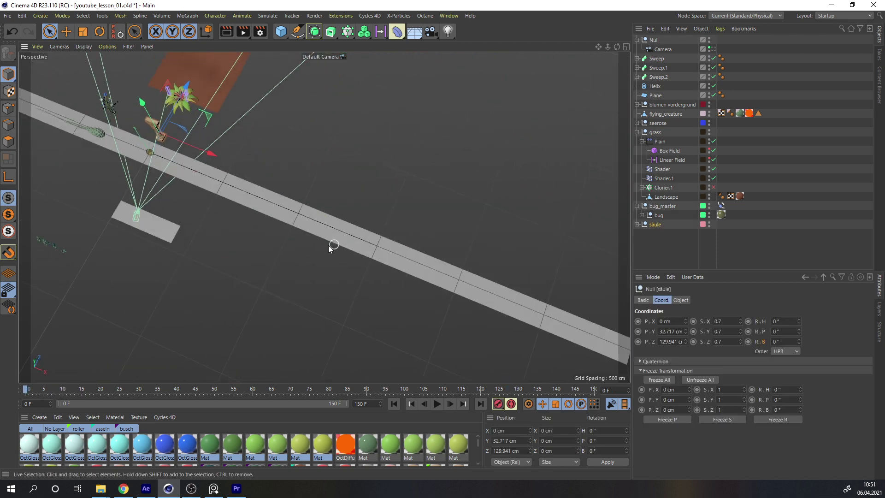
{"action": "left_click_drag", "start_coordinate": [328, 245], "coordinate": [358, 253], "text": "alt"}
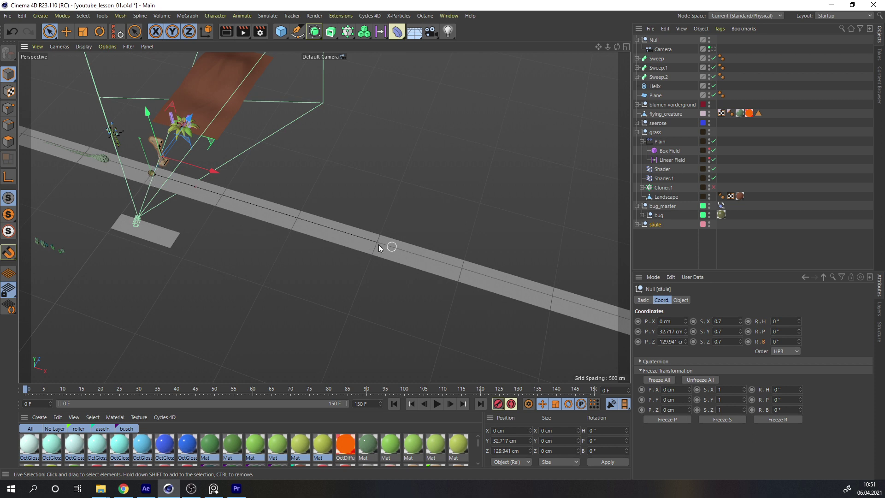
- Duplicate the säule column, set the copy's X position to 1500 cm, and scrub the timeline to the last frame
{"action": "left_click", "coordinate": [652, 242]}
{"action": "left_click_drag", "start_coordinate": [657, 226], "coordinate": [655, 234], "text": "ctrl"}
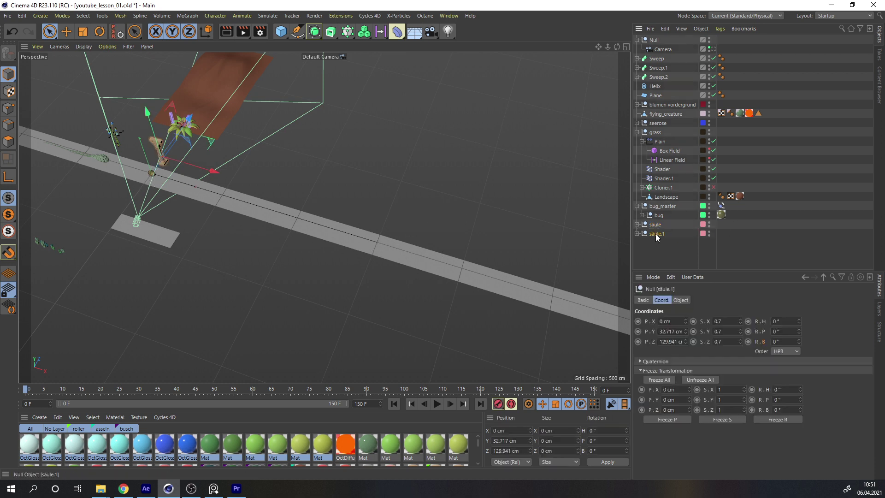
{"action": "left_click", "coordinate": [674, 321]}
{"action": "type", "text": "1500"}
{"action": "key", "text": "Return"}
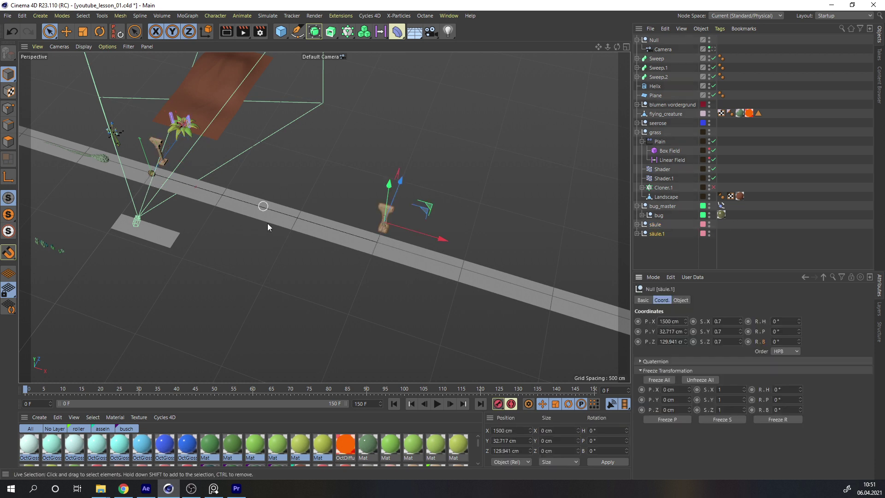
{"action": "left_click_drag", "start_coordinate": [378, 242], "coordinate": [371, 226], "text": "alt"}
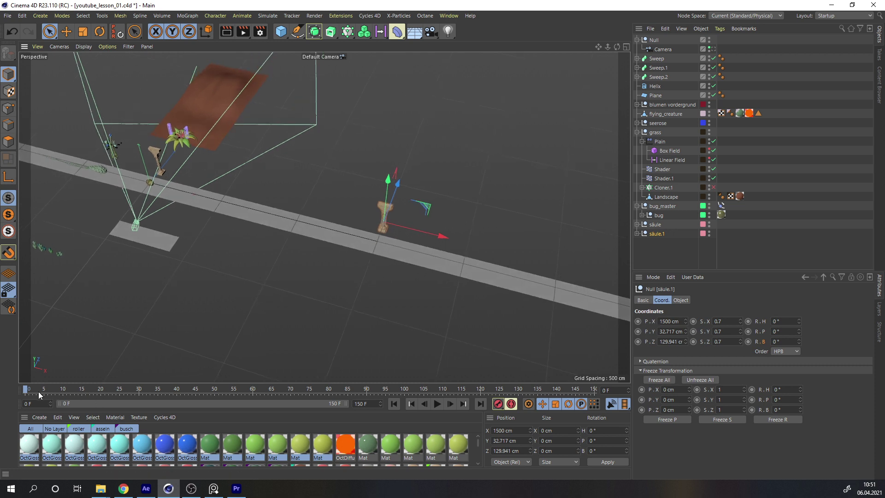
{"action": "left_click_drag", "start_coordinate": [39, 393], "coordinate": [601, 395]}
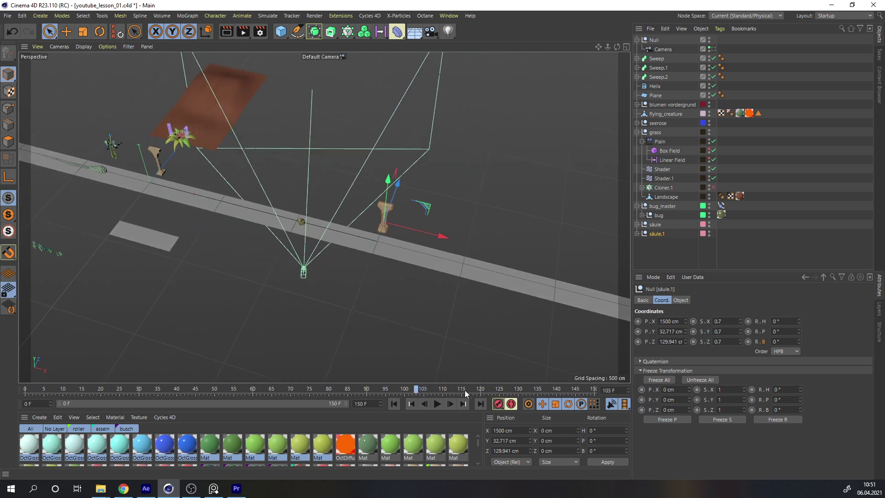
- Hide the Landscape, seerose, flying_creature and blumen vordergrund objects in the viewport
{"action": "left_click", "coordinate": [226, 127]}
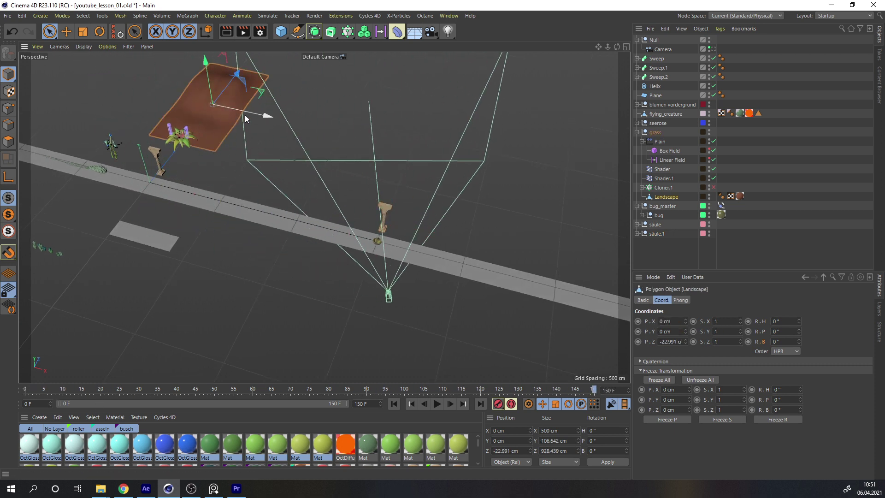
{"action": "left_click", "coordinate": [709, 194]}
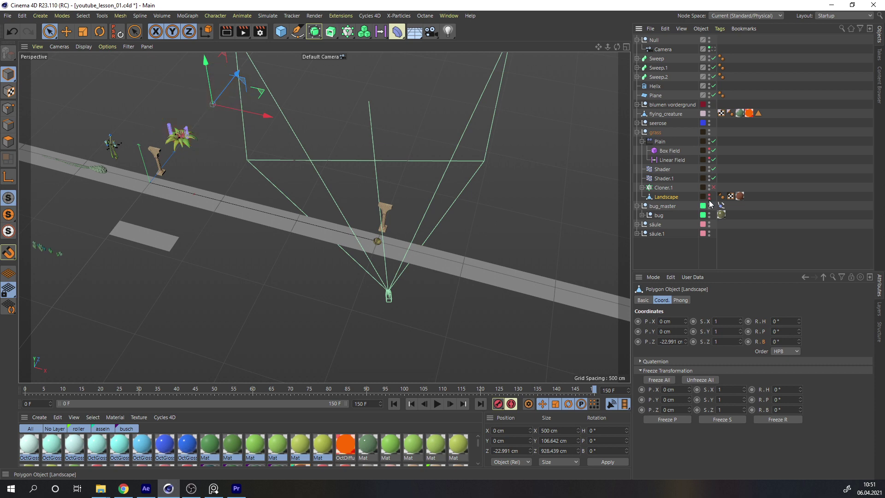
{"action": "left_click", "coordinate": [658, 124]}
{"action": "left_click", "coordinate": [712, 123]}
{"action": "left_click", "coordinate": [709, 122]}
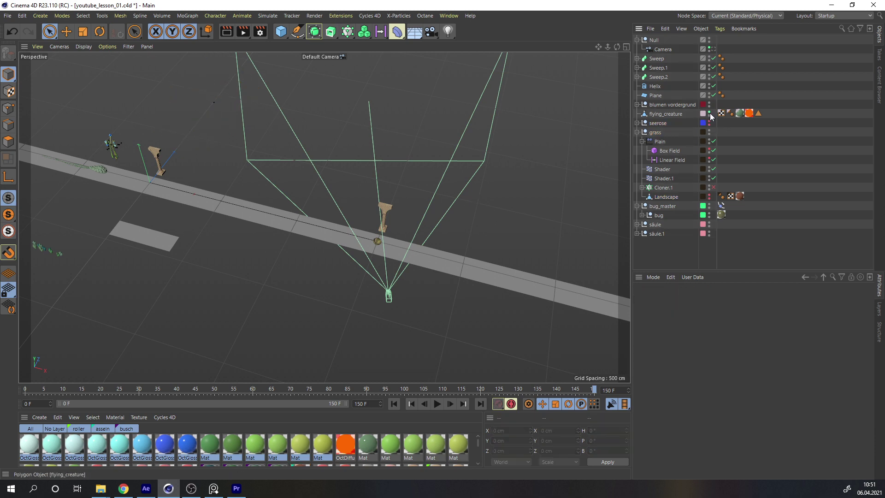
{"action": "left_click", "coordinate": [709, 113]}
{"action": "left_click", "coordinate": [710, 103]}
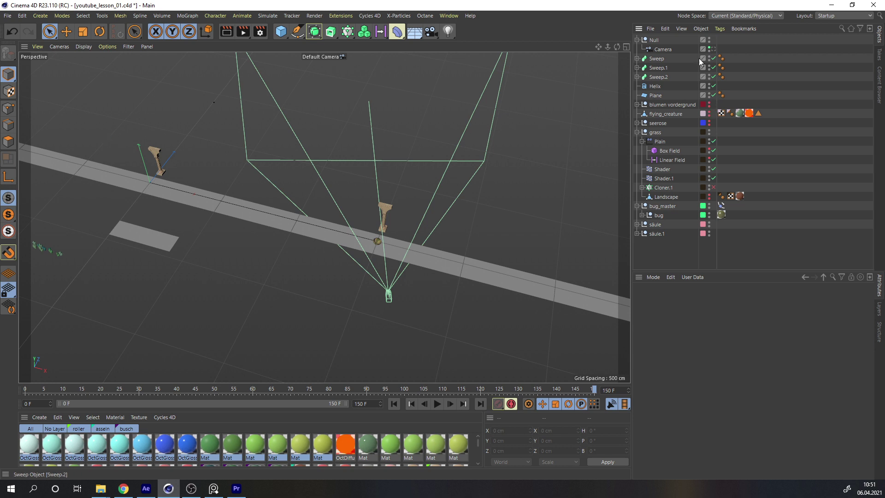
- Look through the scene camera and scrub and play the animation to check how the two columns match at the loop
{"action": "left_click", "coordinate": [713, 49]}
{"action": "left_click_drag", "start_coordinate": [29, 388], "coordinate": [594, 389]}
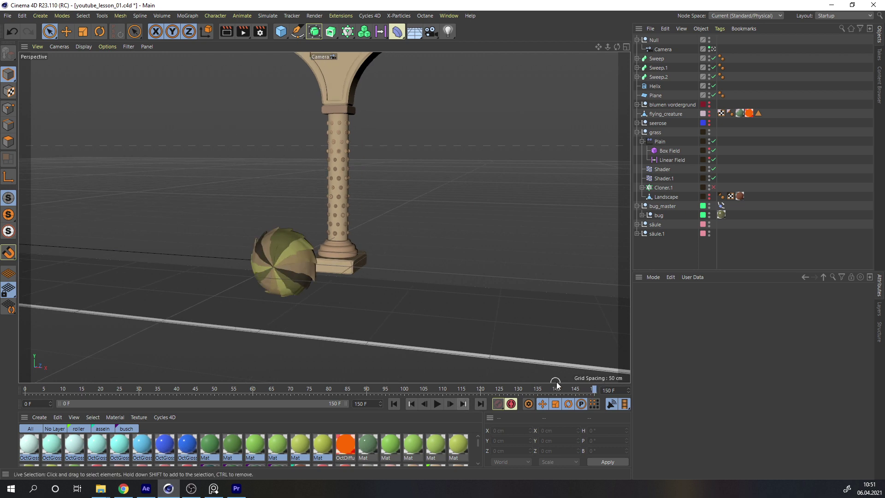
{"action": "left_click", "coordinate": [437, 403]}
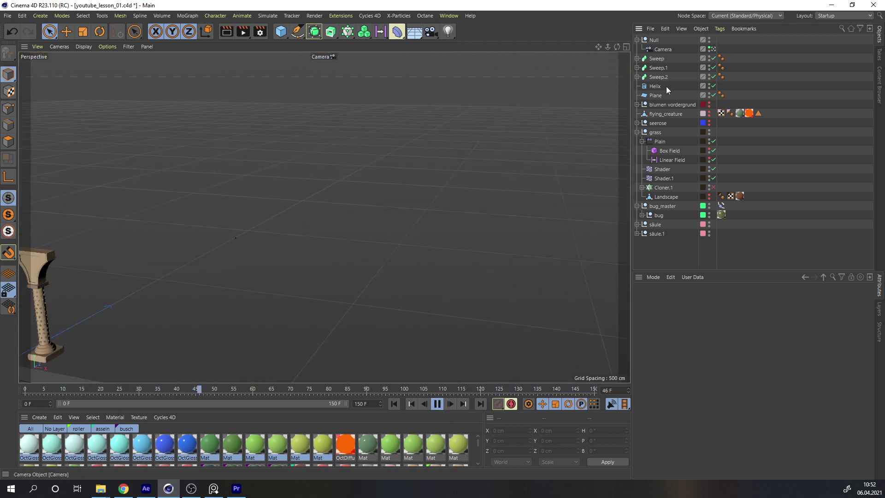
- Leave the camera view, stop playback and undo the duplication of the säule column
{"action": "left_click", "coordinate": [713, 49]}
{"action": "key", "text": "F8"}
{"action": "scroll", "coordinate": [209, 194], "scroll_direction": "up", "scroll_amount": 2}
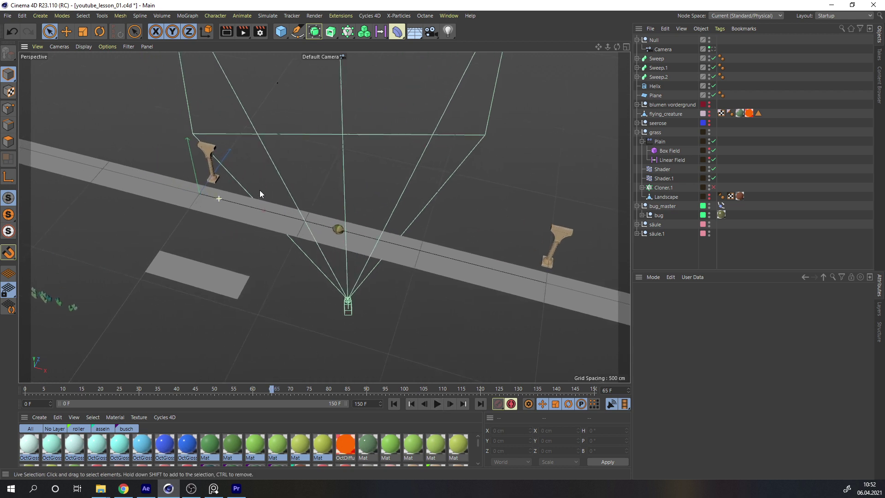
{"action": "key", "text": "ctrl+z"}
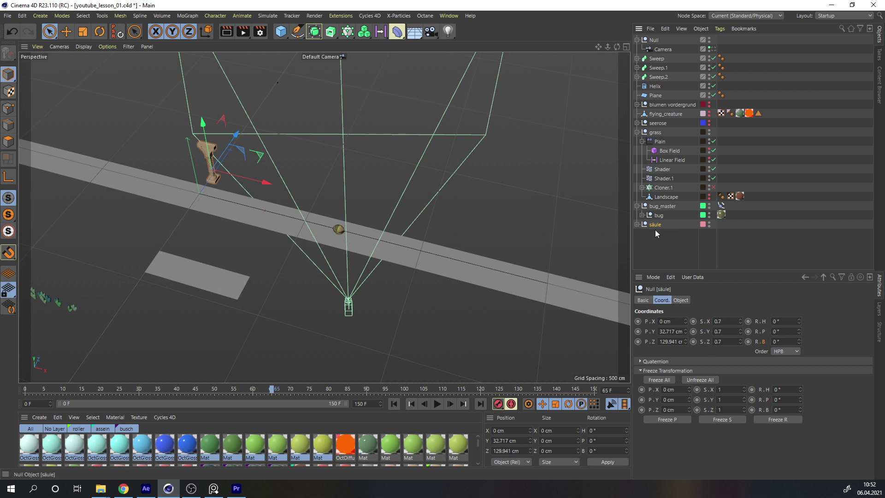
- Wrap the säule column in a Cloner set to Linear mode with Render Instance as the instance mode
{"action": "left_click", "coordinate": [348, 33]}
{"action": "left_click", "coordinate": [386, 45], "text": "alt"}
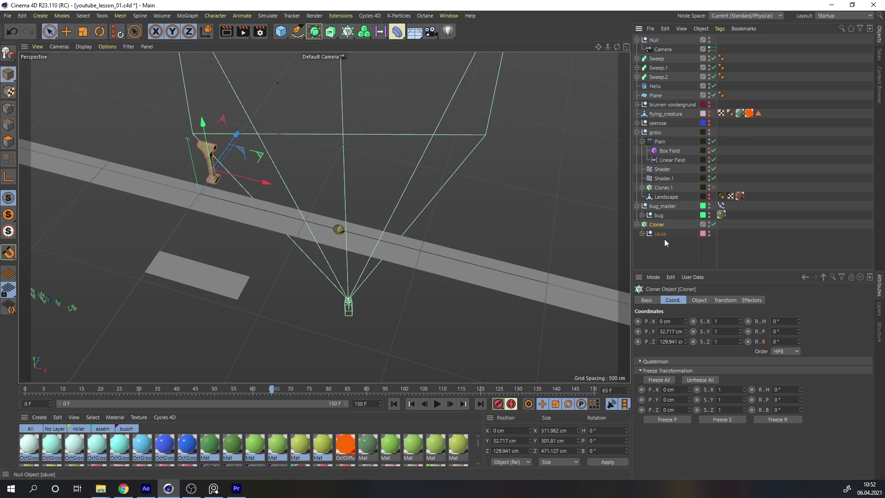
{"action": "left_click", "coordinate": [699, 300]}
{"action": "left_click", "coordinate": [710, 321]}
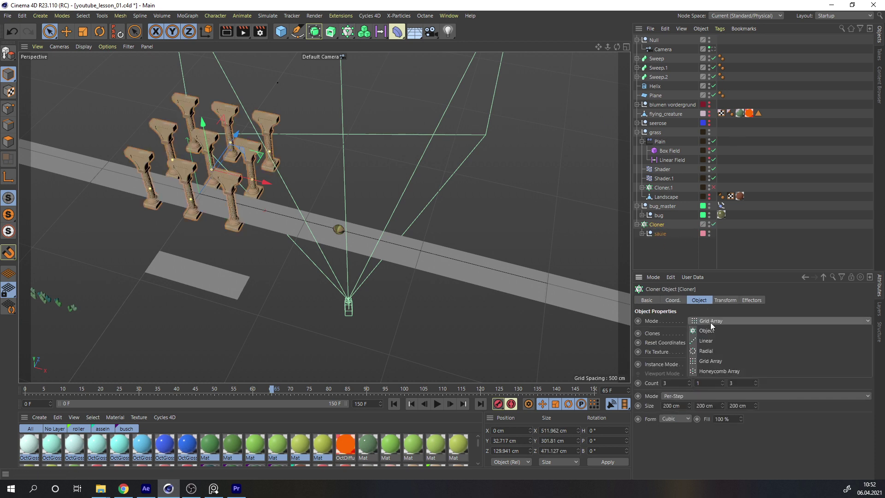
{"action": "left_click", "coordinate": [707, 343]}
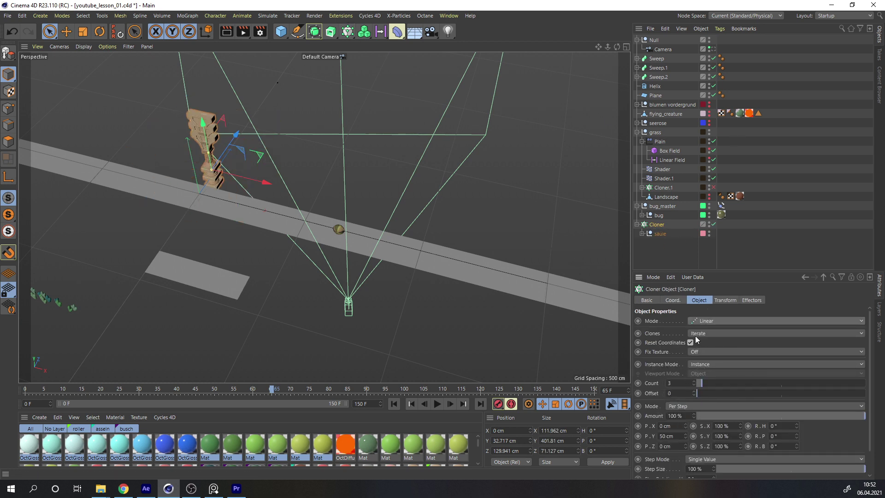
{"action": "left_click", "coordinate": [704, 364]}
{"action": "left_click", "coordinate": [708, 381]}
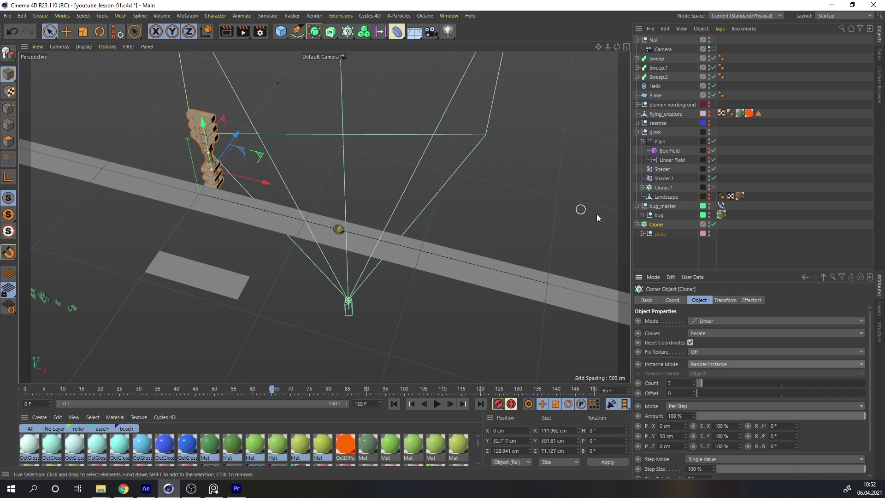
- Try a per-step clone offset of 3 cm in Y and 150 cm in X for the columns
{"action": "left_click_drag", "start_coordinate": [674, 437], "coordinate": [655, 439]}
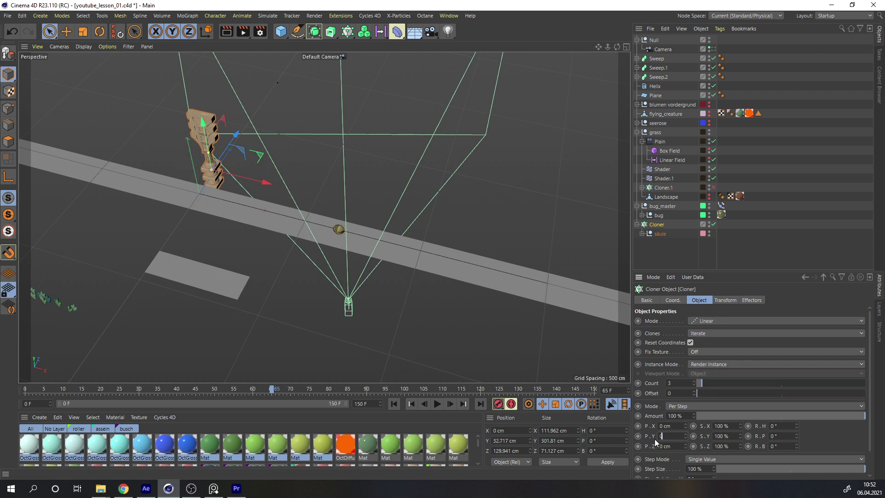
{"action": "type", "text": "3"}
{"action": "key", "text": "Return"}
{"action": "left_click_drag", "start_coordinate": [201, 181], "coordinate": [210, 163], "text": "alt"}
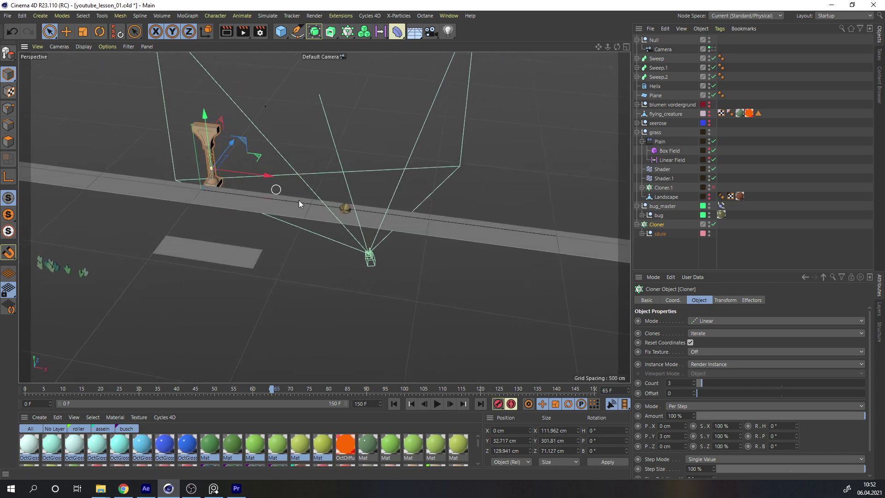
{"action": "left_click_drag", "start_coordinate": [685, 426], "coordinate": [648, 436]}
{"action": "type", "text": "1150"}
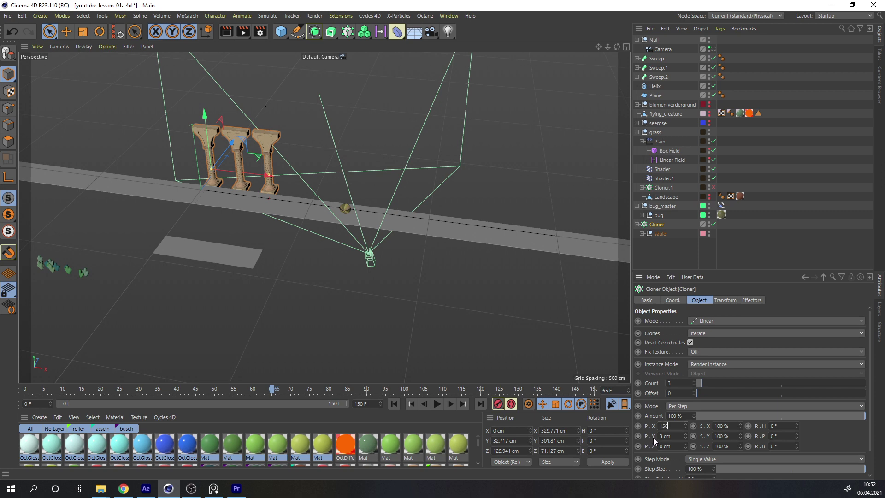
{"action": "key", "text": "Return"}
- Set the column clones' per-step X offset to 300 cm
{"action": "left_click_drag", "start_coordinate": [233, 174], "coordinate": [258, 182], "text": "alt"}
{"action": "left_click_drag", "start_coordinate": [678, 425], "coordinate": [654, 433]}
{"action": "type", "text": "300"}
{"action": "key", "text": "Return"}
{"action": "mouse_move", "coordinate": [258, 179]}
{"action": "left_mouse_down", "text": "alt"}
{"action": "mouse_move", "coordinate": [237, 176]}
{"action": "mouse_move", "coordinate": [267, 169]}
{"action": "left_mouse_up", "text": "alt"}
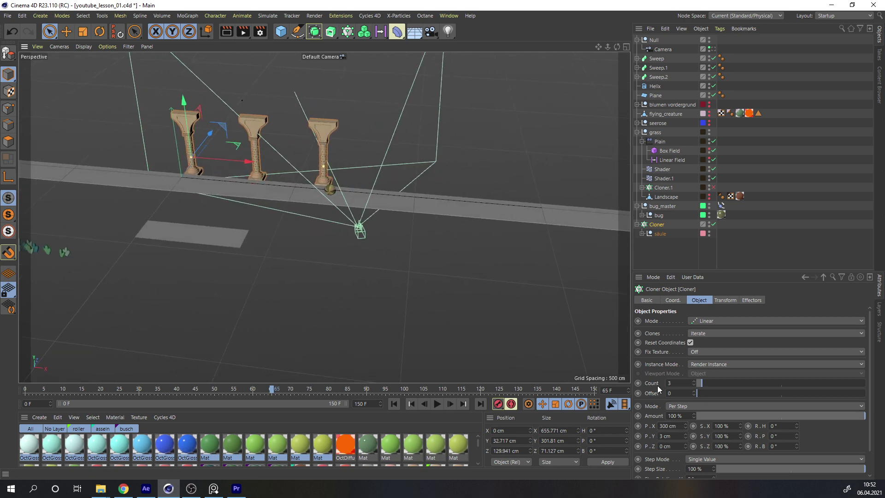
- Set the Cloner's count to 6, check the row of columns along the path, and reduce the count to 5
{"action": "left_click_drag", "start_coordinate": [674, 383], "coordinate": [662, 385]}
{"action": "type", "text": "6"}
{"action": "key", "text": "Return"}
{"action": "scroll", "coordinate": [375, 186], "scroll_direction": "down", "scroll_amount": 4}
{"action": "left_click_drag", "start_coordinate": [432, 210], "coordinate": [412, 212], "text": "alt"}
{"action": "left_click_drag", "start_coordinate": [674, 383], "coordinate": [656, 386]}
{"action": "type", "text": "5"}
{"action": "key", "text": "Return"}
{"action": "mouse_move", "coordinate": [417, 198]}
{"action": "left_mouse_down", "text": "alt"}
{"action": "mouse_move", "coordinate": [398, 205]}
{"action": "mouse_move", "coordinate": [422, 197]}
{"action": "left_mouse_up", "text": "alt"}
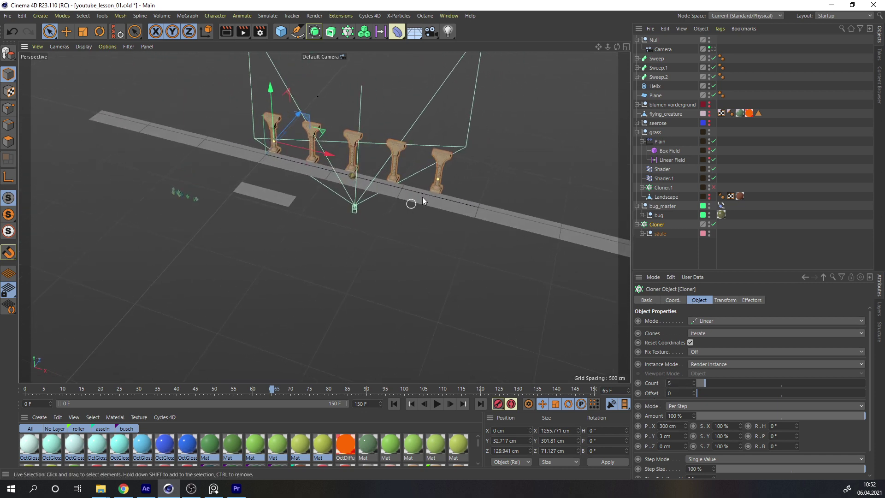
- Look through the scene camera, raise the column clone count to 6, and compare the first and last frames
{"action": "left_click", "coordinate": [713, 49]}
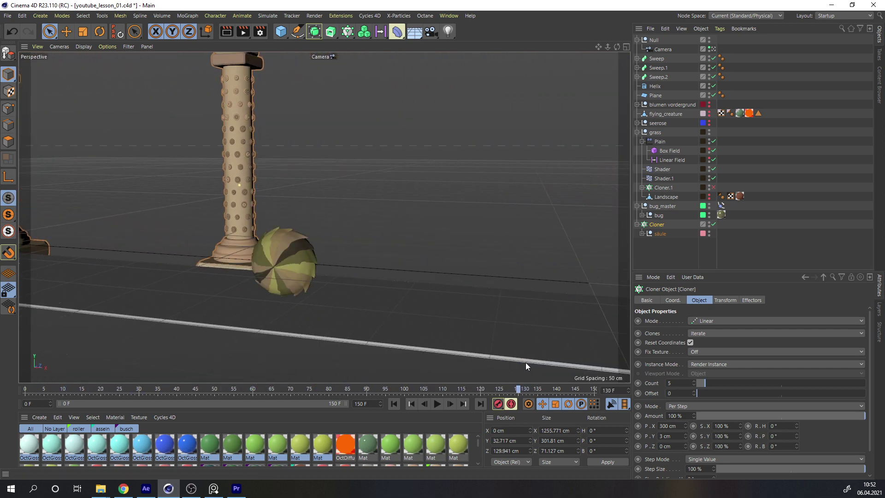
{"action": "left_click", "coordinate": [694, 382]}
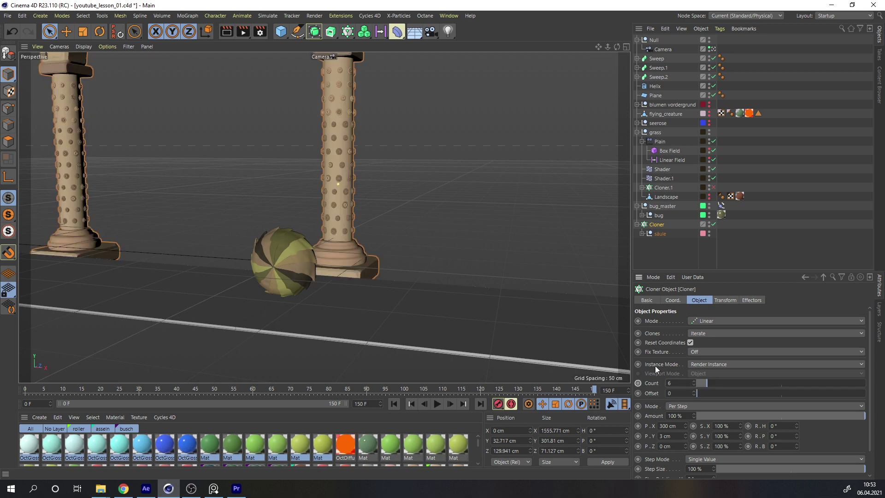
{"action": "key", "text": "shift+f"}
{"action": "key", "text": "shift+g"}
{"action": "key", "text": "shift+f"}
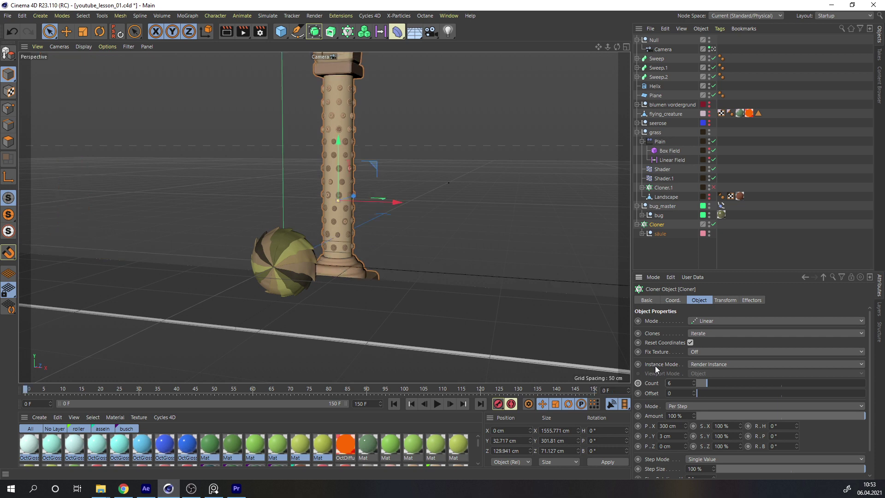
{"action": "key", "text": "shift+g"}
{"action": "key", "text": "shift+f"}
{"action": "key", "text": "shift+g"}
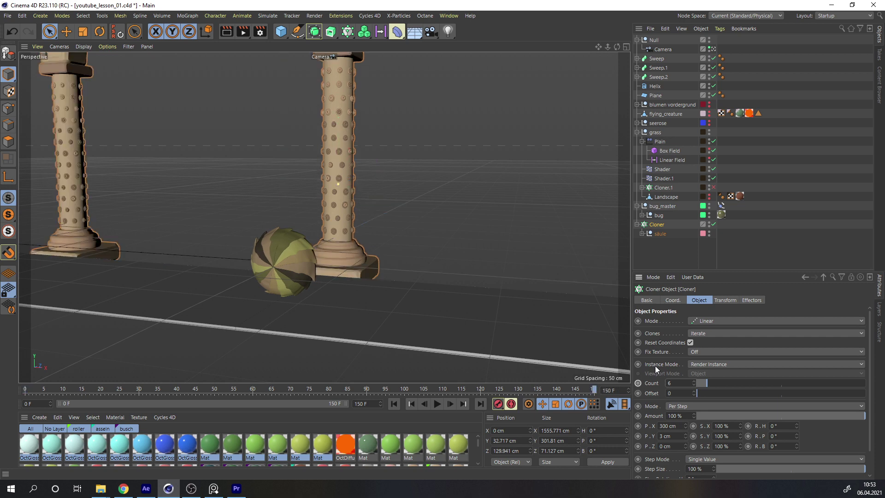
- Set the clones' per-step Y offset to 0 cm and compare the first and last frames for a seamless match
{"action": "type", "text": "0"}
{"action": "key", "text": "Return"}
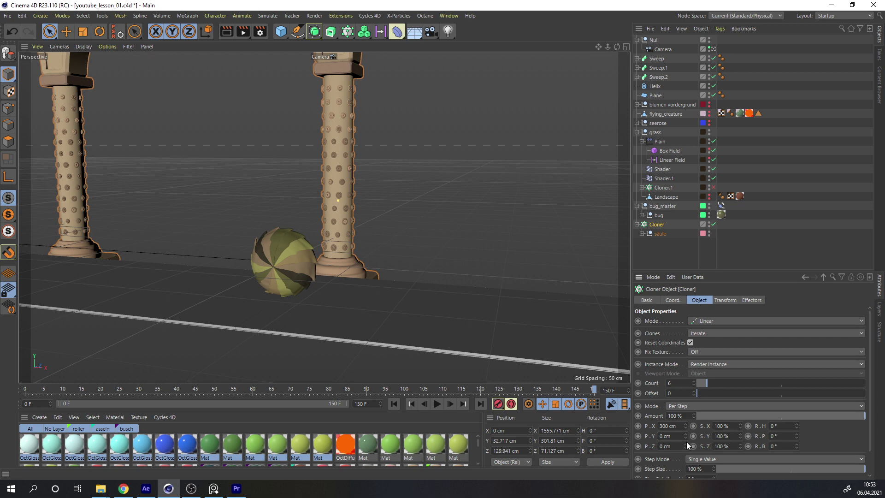
{"action": "key", "text": "shift+f"}
{"action": "key", "text": "shift+g"}
{"action": "key", "text": "shift+f"}
{"action": "key", "text": "shift+g"}
{"action": "key", "text": "shift+f"}
{"action": "key", "text": "shift+g"}
{"action": "key", "text": "shift+f"}
{"action": "key", "text": "shift+g"}
{"action": "key", "text": "shift+f"}
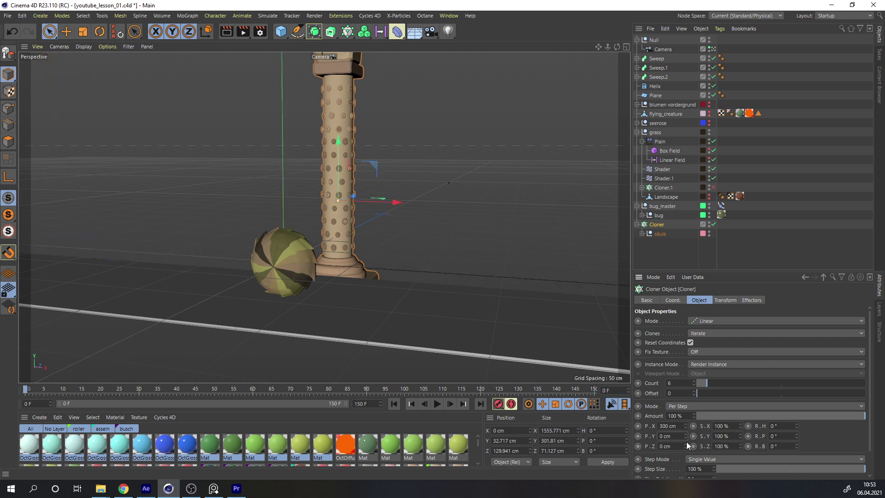
{"action": "key", "text": "shift+g"}
- Scrub and play the animation through the scene camera to check that the row of columns loops
{"action": "left_click_drag", "start_coordinate": [465, 392], "coordinate": [389, 392]}
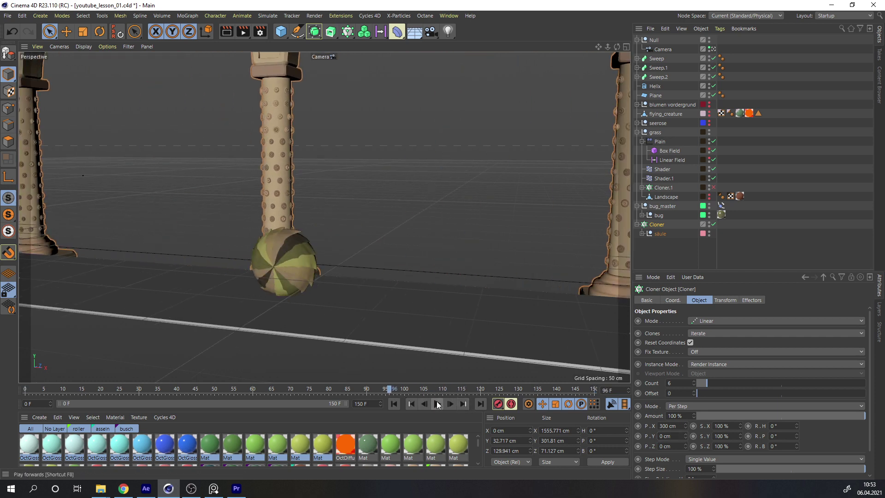
{"action": "left_click", "coordinate": [437, 402]}
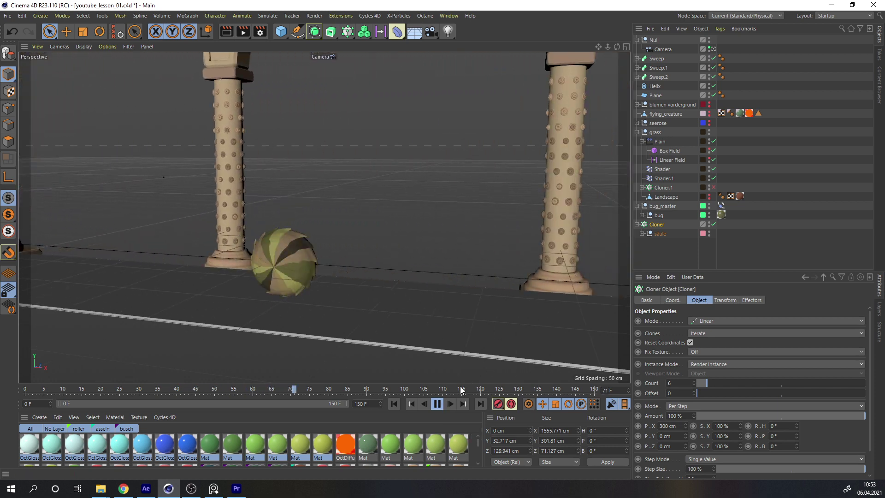
{"action": "left_click", "coordinate": [437, 403]}
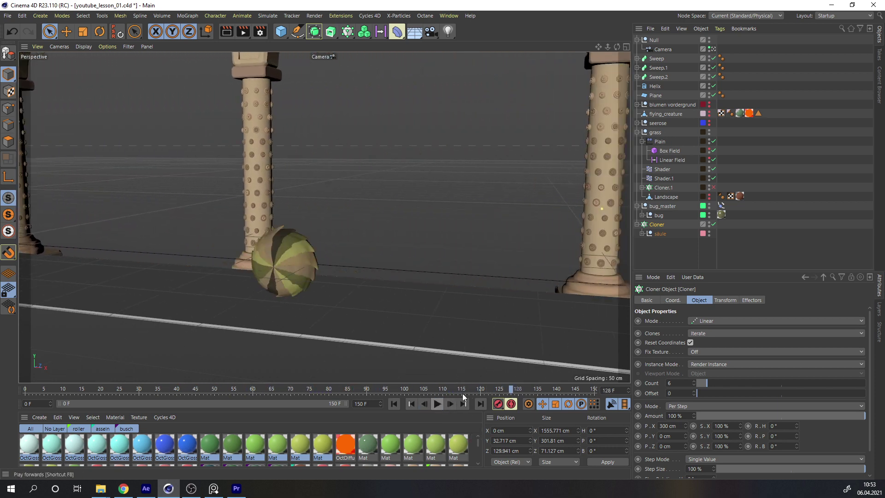
- Leave the camera view and look over the row of cloned columns along the path from outside
{"action": "left_click", "coordinate": [713, 49]}
{"action": "left_click_drag", "start_coordinate": [376, 198], "coordinate": [353, 158], "text": "alt"}
{"action": "right_click_drag", "start_coordinate": [352, 161], "coordinate": [391, 152], "text": "alt"}
{"action": "left_click_drag", "start_coordinate": [392, 152], "coordinate": [494, 184], "text": "alt"}
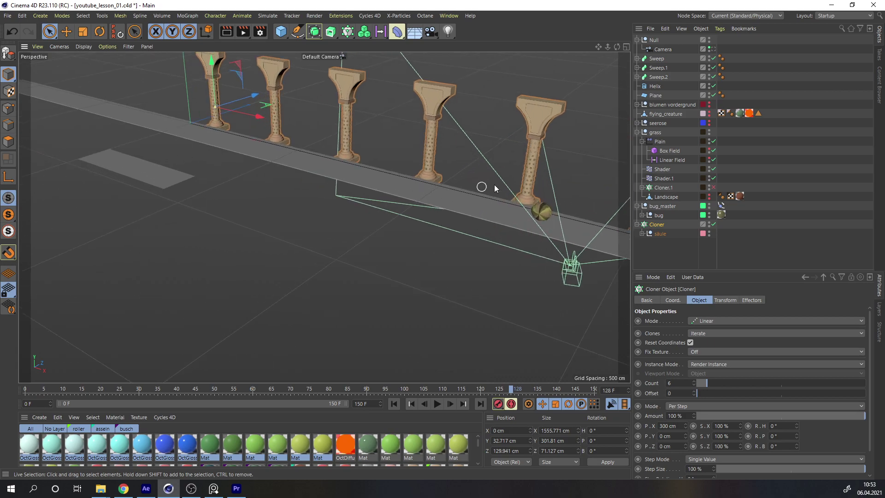